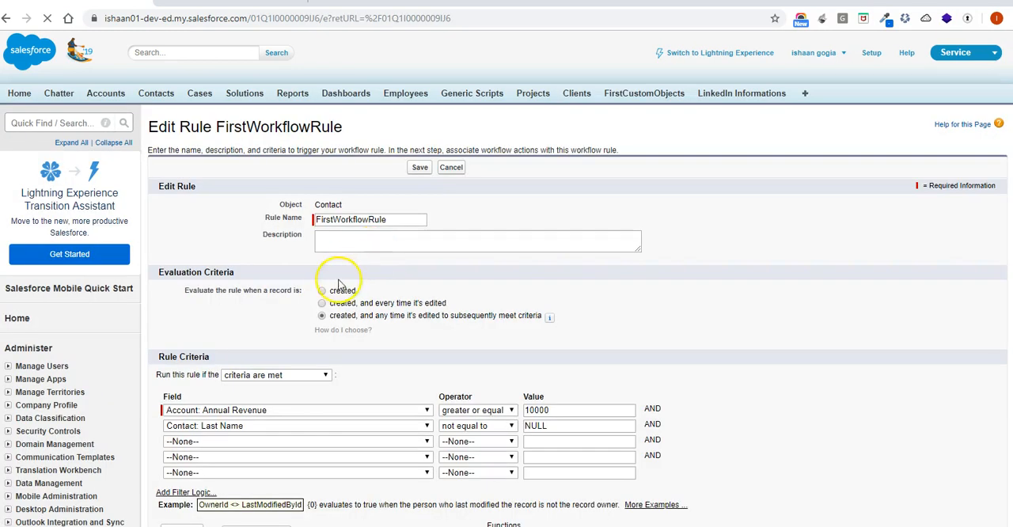
Set the workflow rule to be evaluated only when a record is created, and save the rule.
left_click(322, 291)
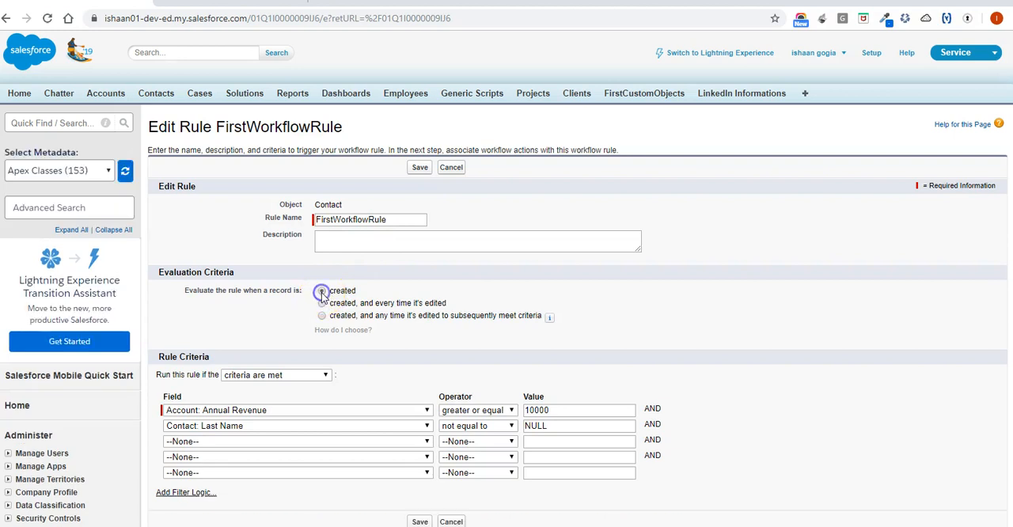
left_click(420, 167)
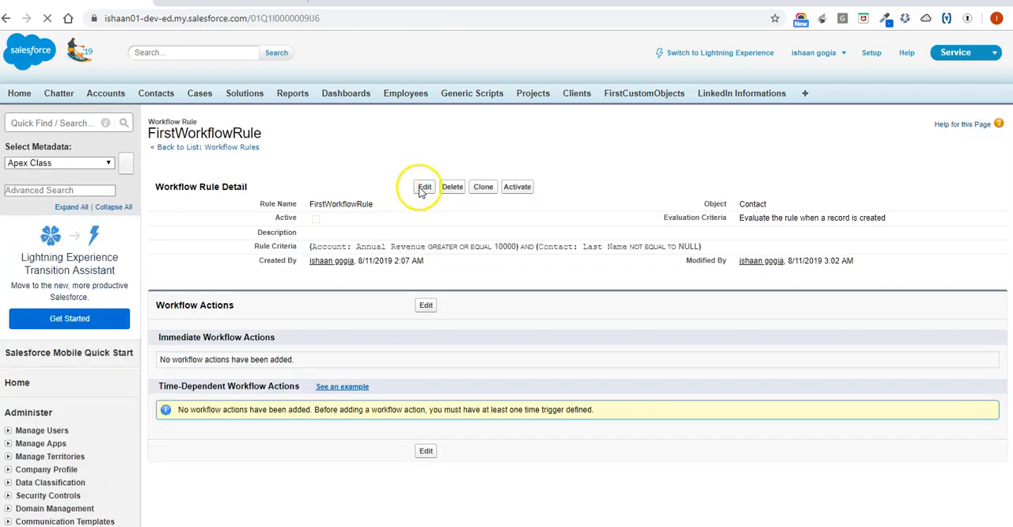
Reopen FirstWorkflowRule for editing and change the first criterion's field to Contact: Email.
left_click(421, 190)
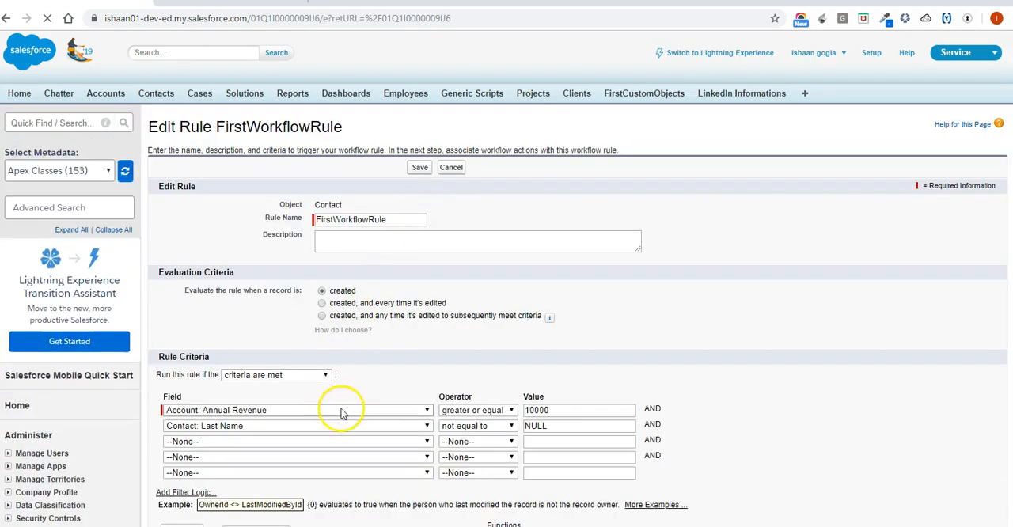
left_click(342, 411)
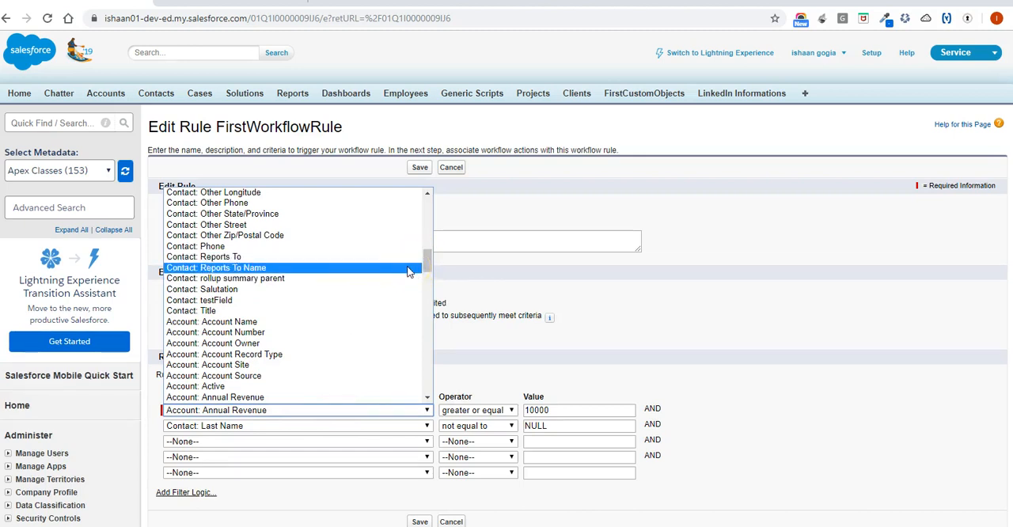
scroll(409, 272, "down", 2)
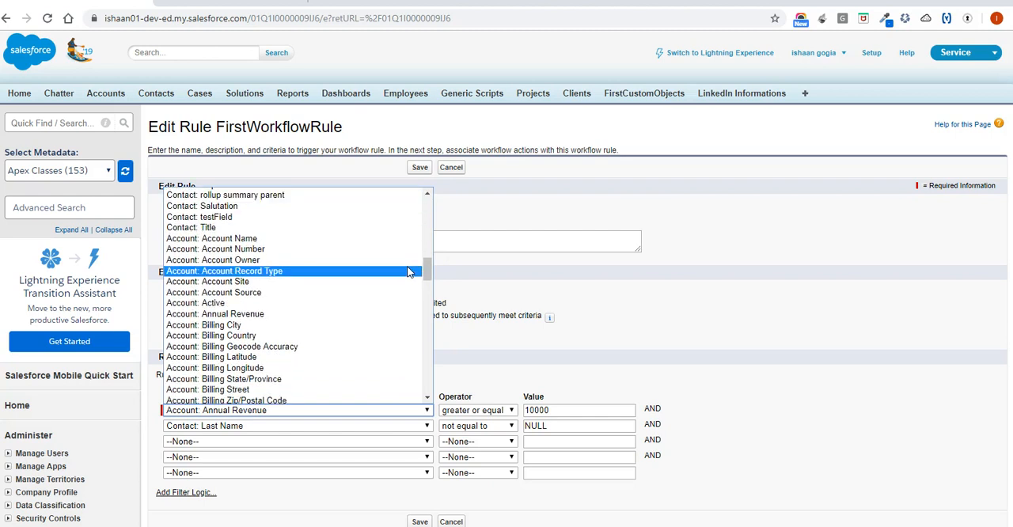
scroll(409, 272, "up", 6)
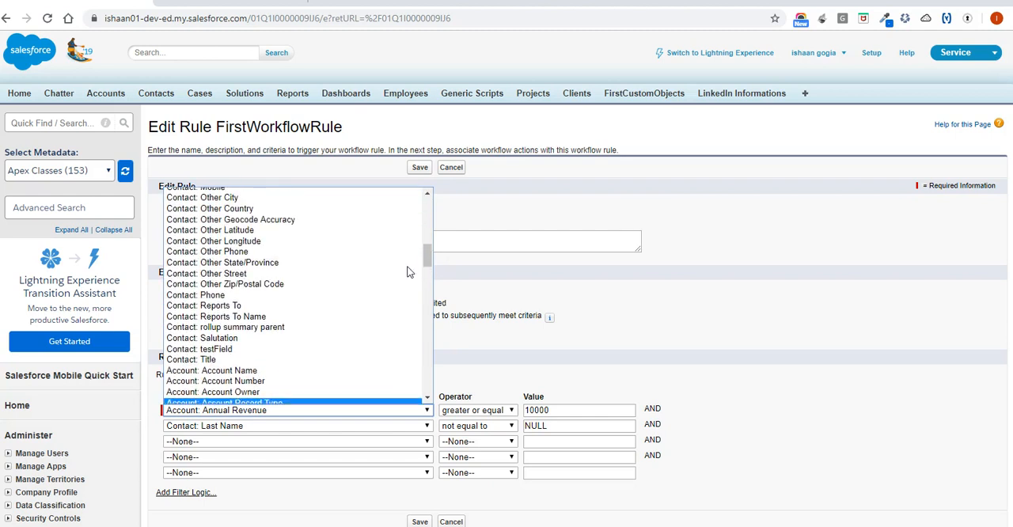
scroll(409, 271, "up", 4)
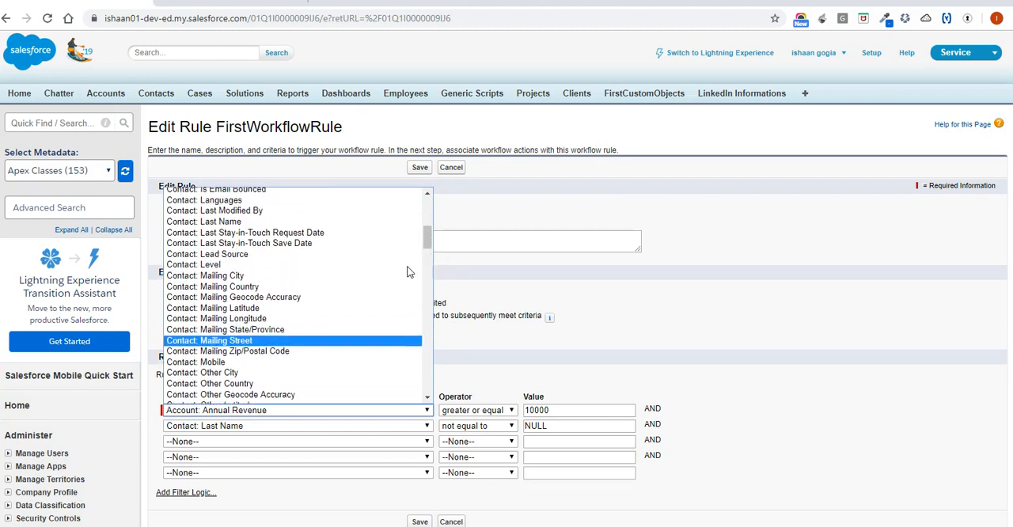
scroll(409, 271, "up", 4)
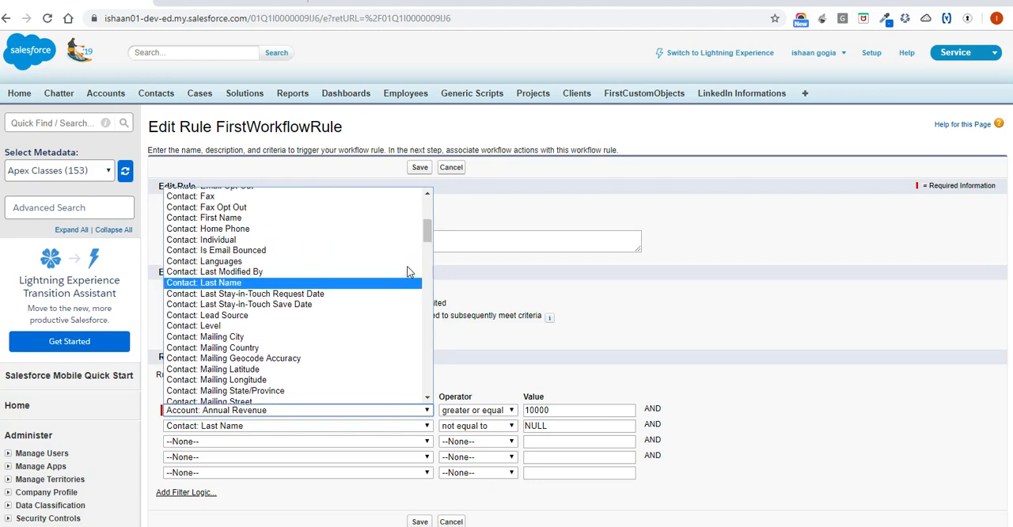
left_click(277, 258)
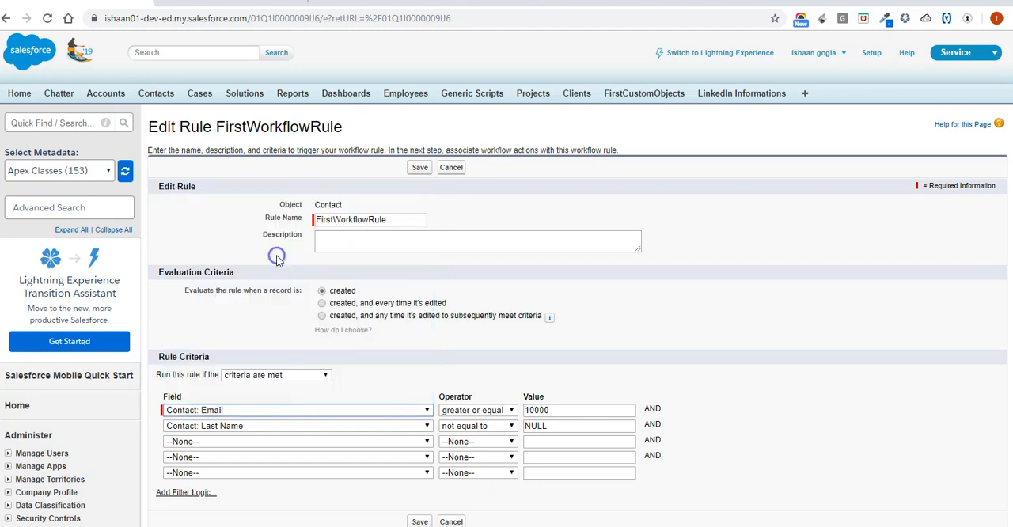
Set the Contact: Email criterion to not equal to NULL and save the rule.
left_click(480, 413)
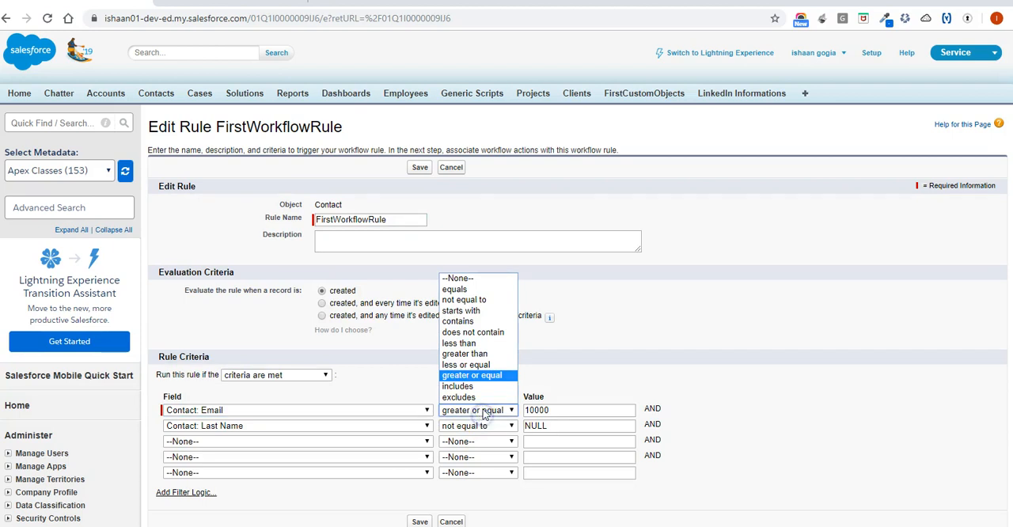
left_click(499, 306)
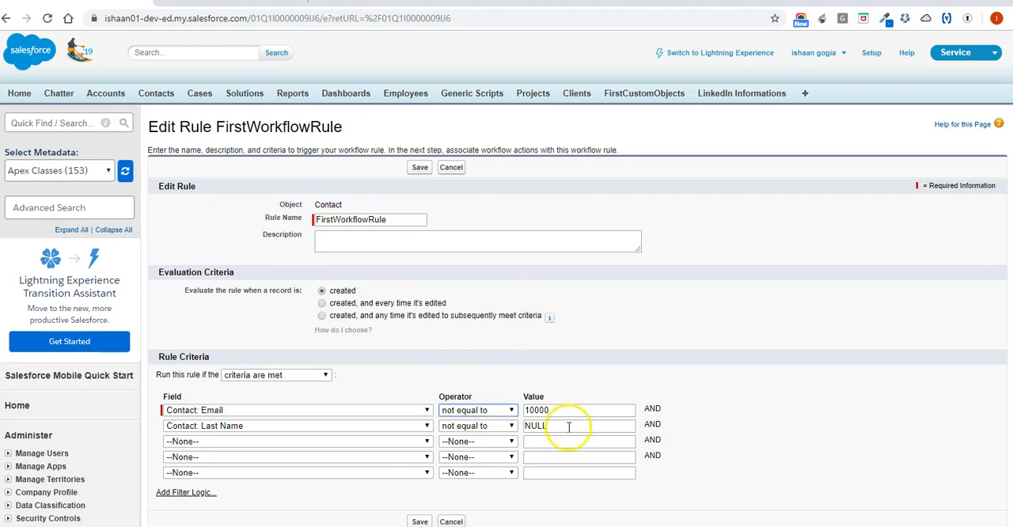
double_click(567, 411)
key("BackSpace")
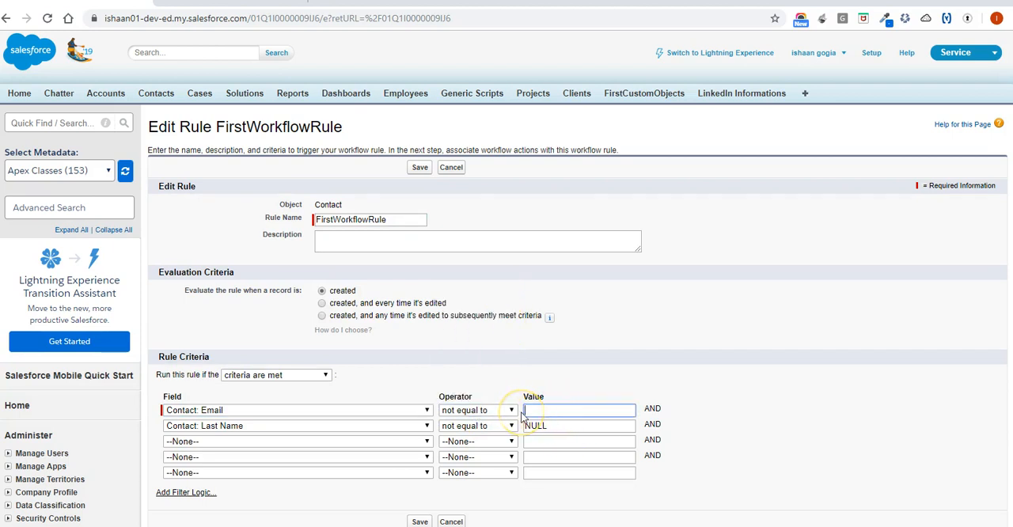
type("N")
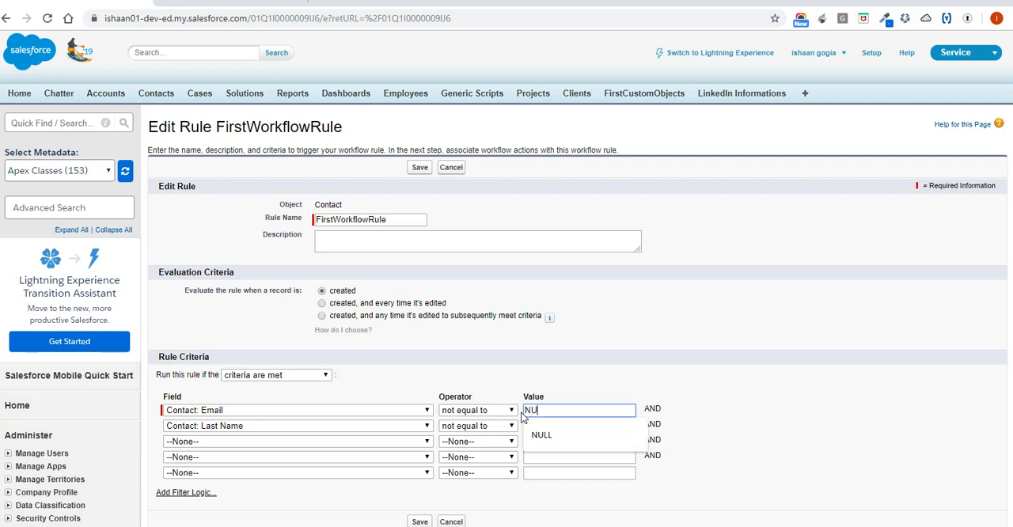
type("U")
left_click(542, 435)
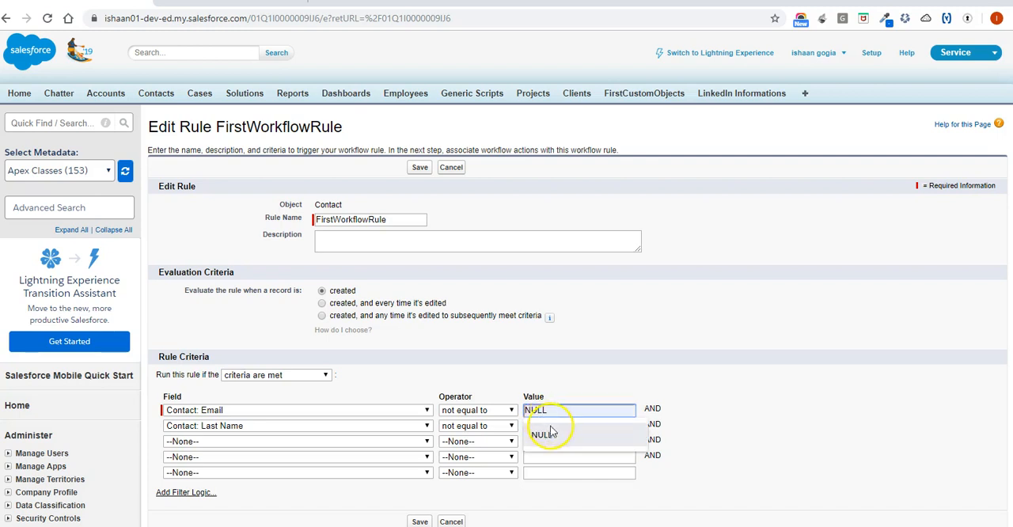
scroll(647, 364, "down", 2)
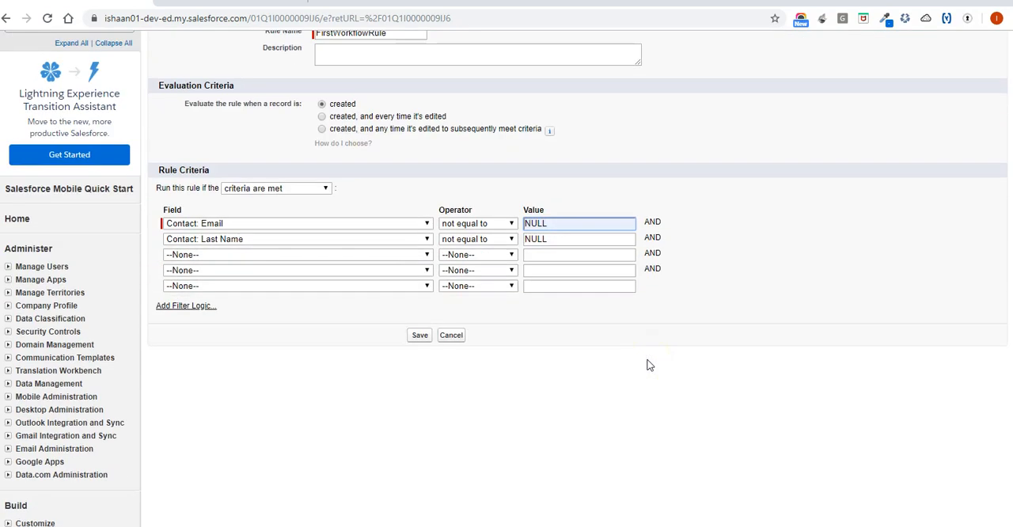
left_click(419, 335)
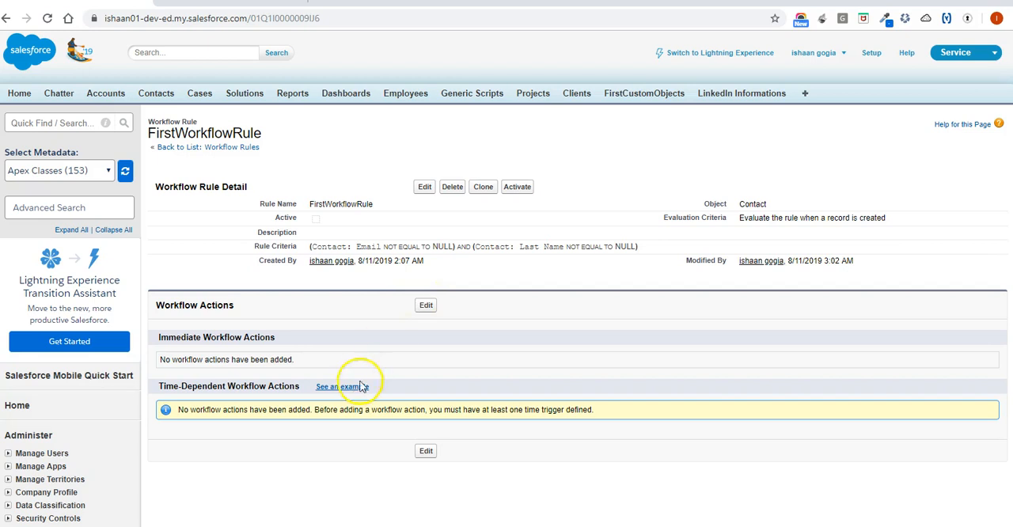
Start a new task as an immediate workflow action of the rule and assign it to the user with the CFO role.
left_click(426, 306)
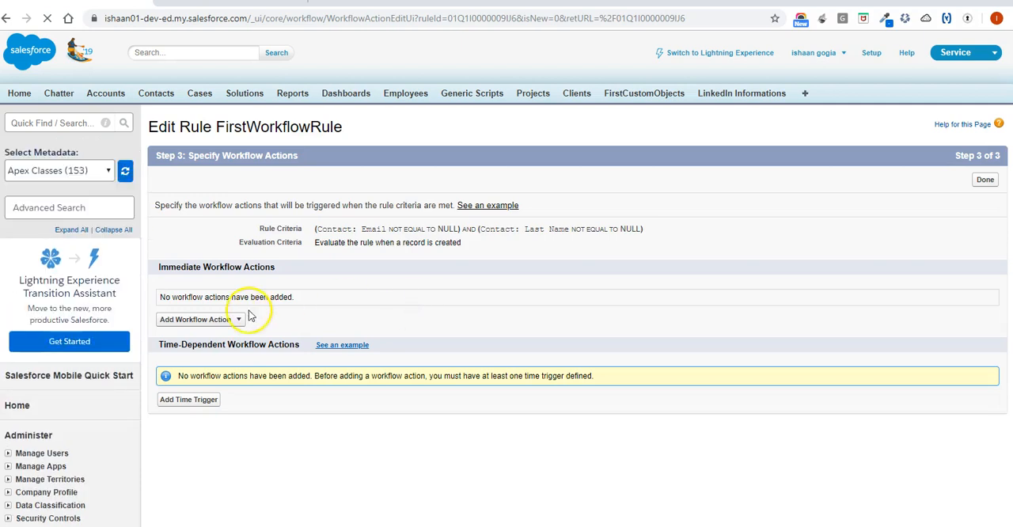
left_click(232, 320)
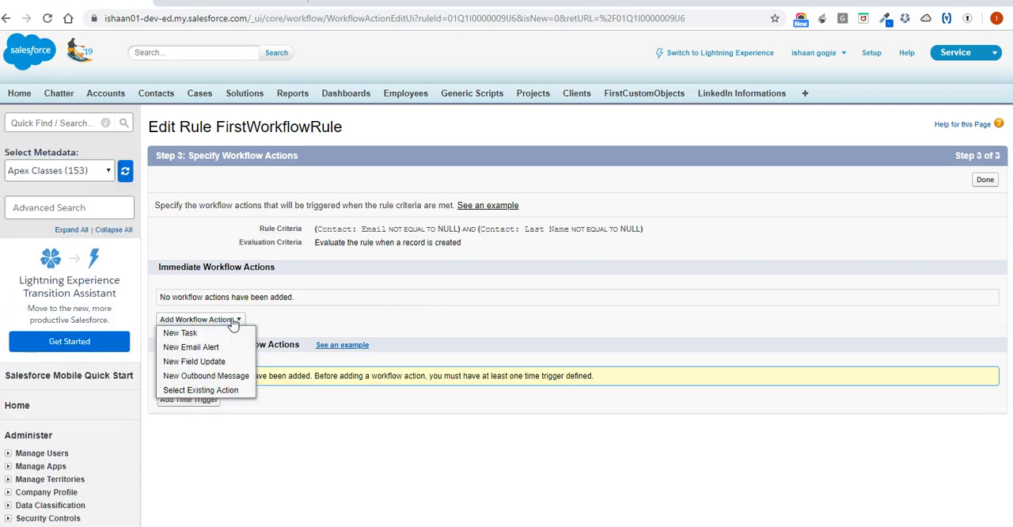
left_click(189, 333)
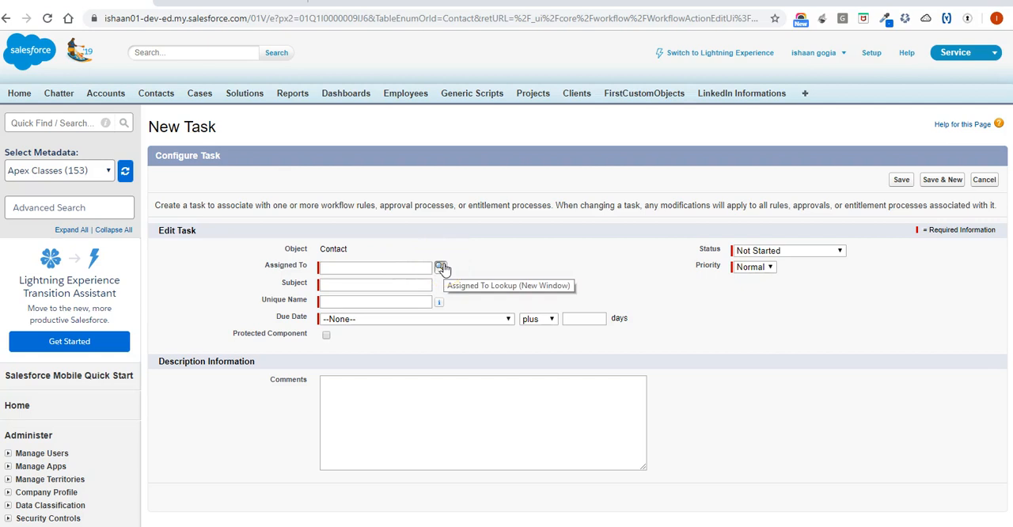
left_click(441, 267)
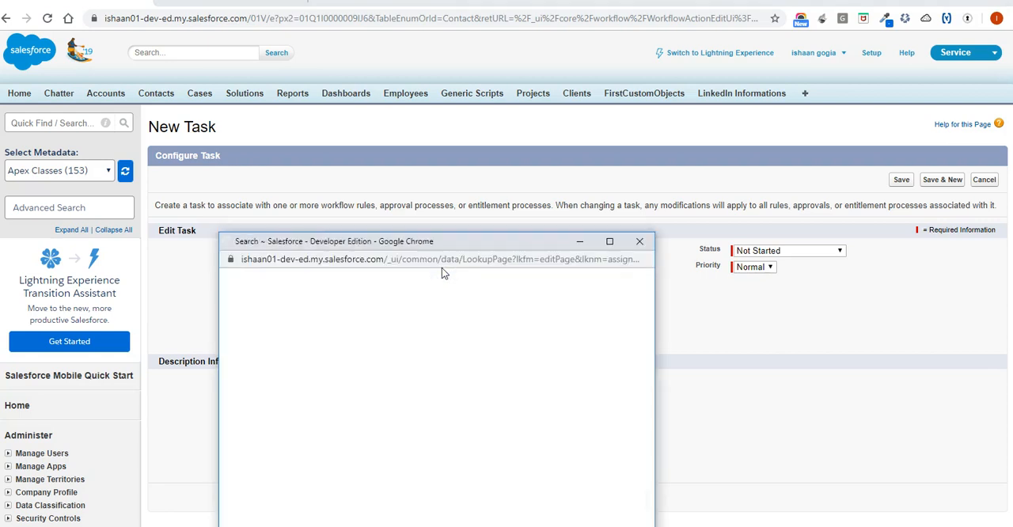
left_click(252, 395)
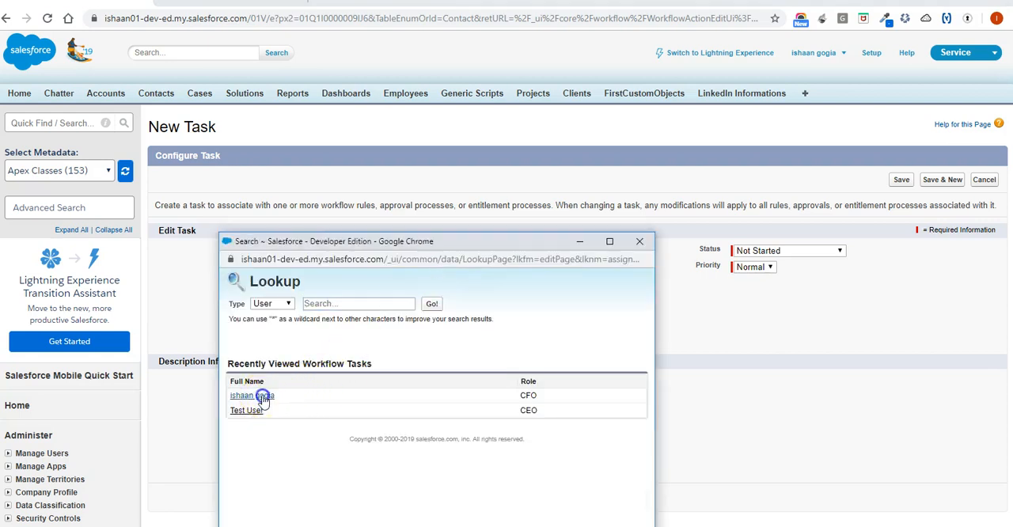
Enter "Alot Movie Ticket" as the task's subject and let the unique name fill in from it.
left_click(407, 283)
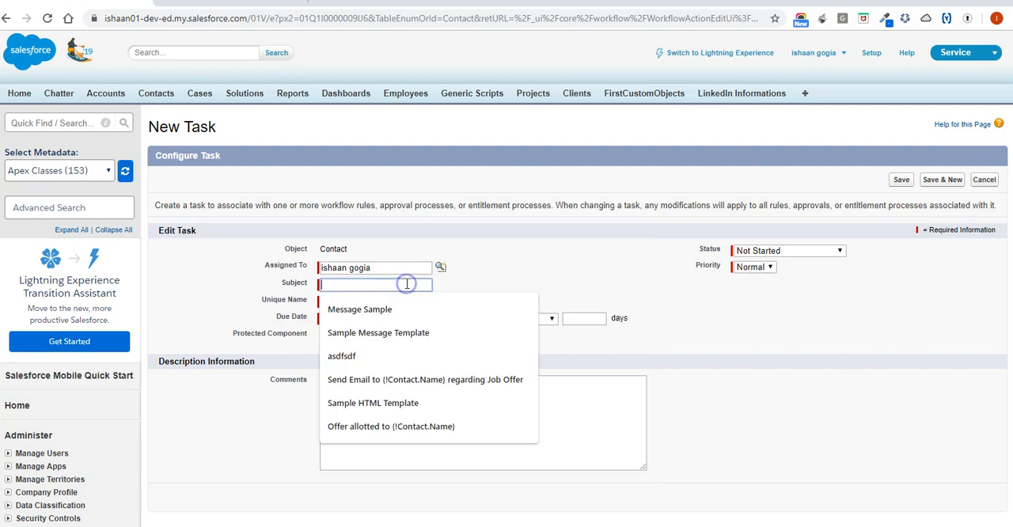
type("Alot Mo")
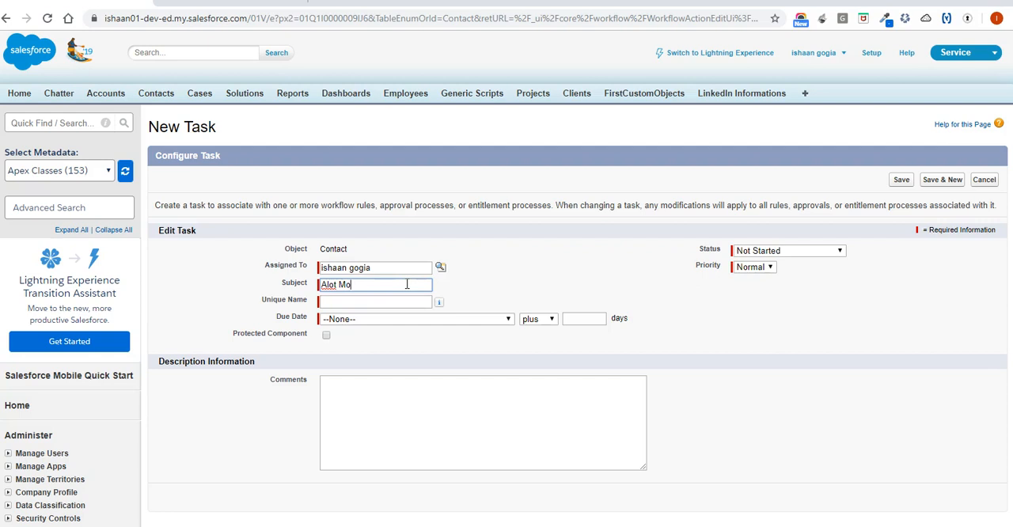
type("vie Ticket")
key("Tab")
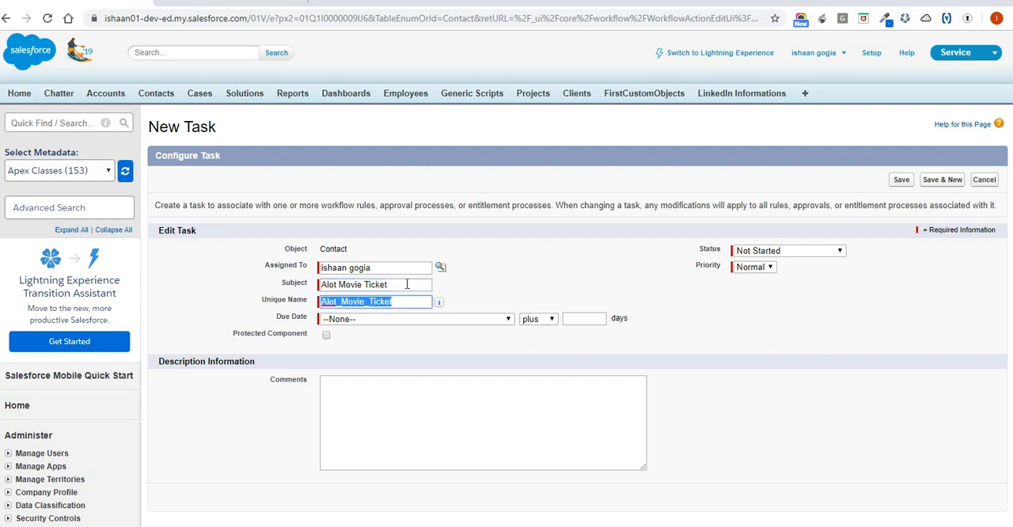
Base the task's due date on Current User: Created Date and set its status to In Progress.
left_click(480, 321)
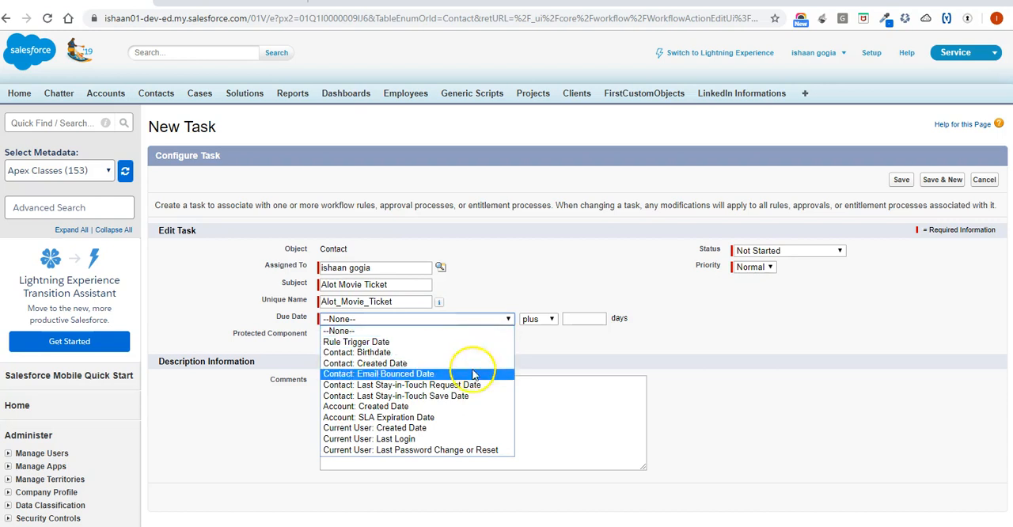
left_click(446, 427)
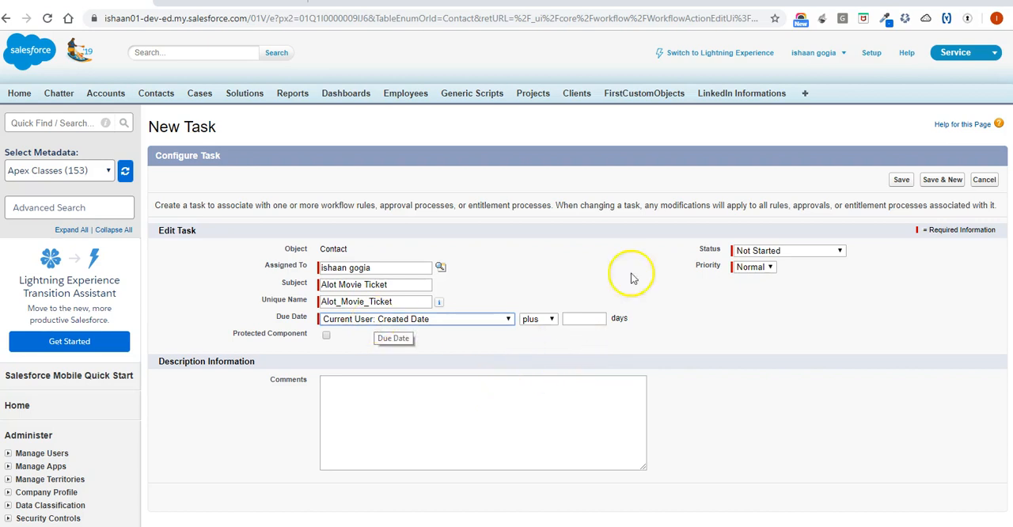
left_click(782, 253)
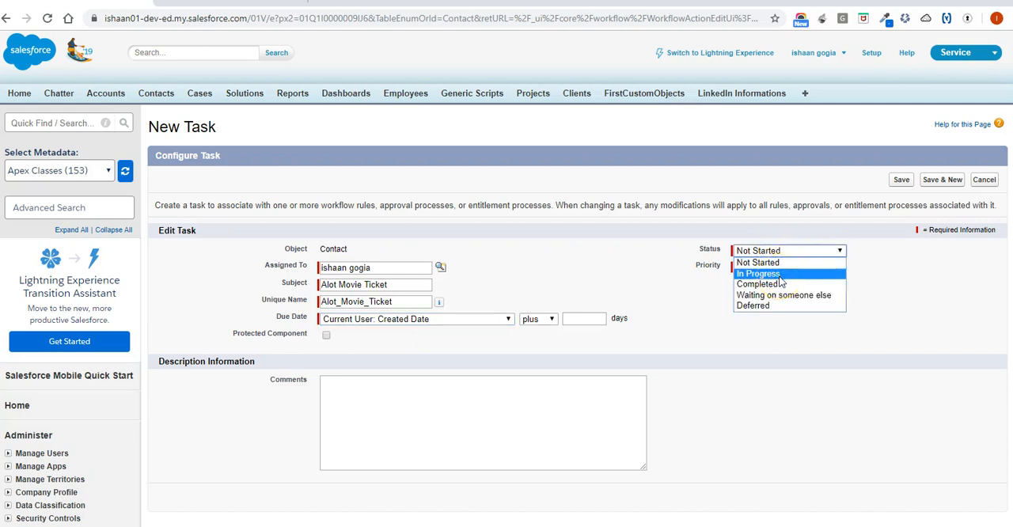
left_click(775, 273)
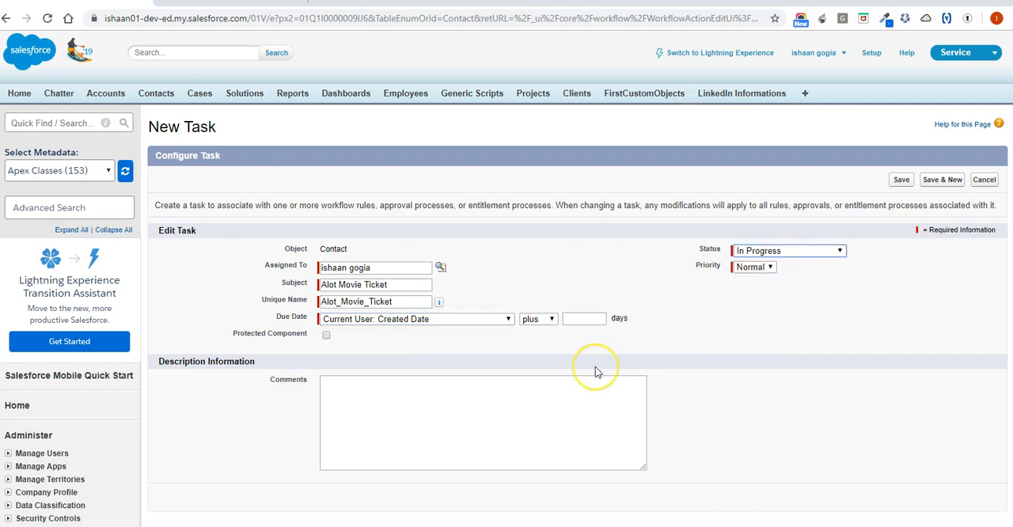
Enter the task comment "Give Movie ticket to contact".
left_click(344, 407)
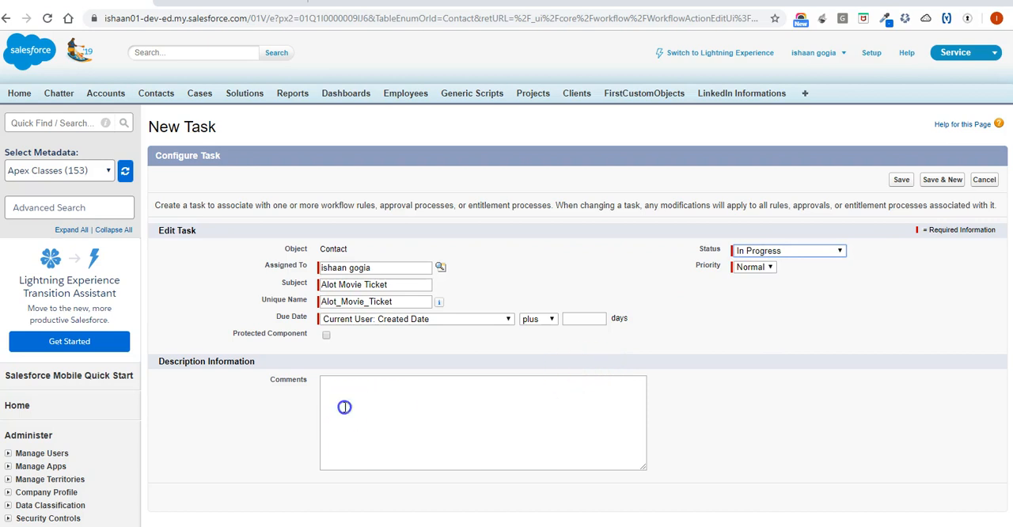
type("Give  Mo")
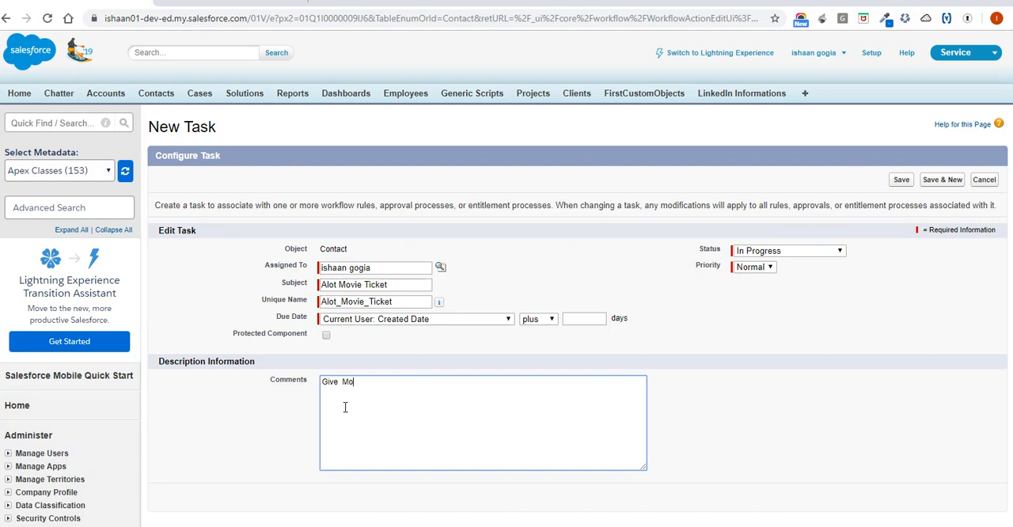
type("vie ticket to contact")
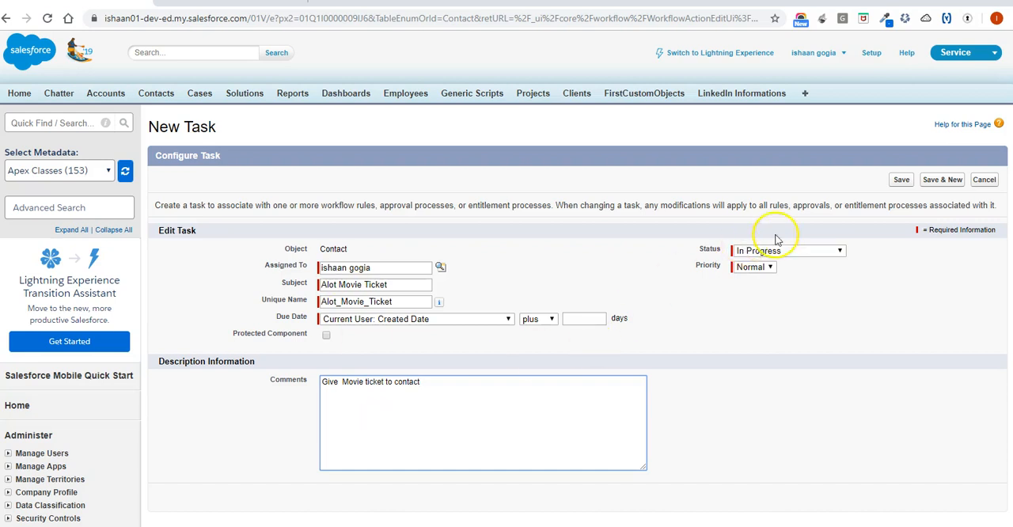
left_click(578, 318)
left_click(594, 342)
double_click(584, 319)
key("BackSpace")
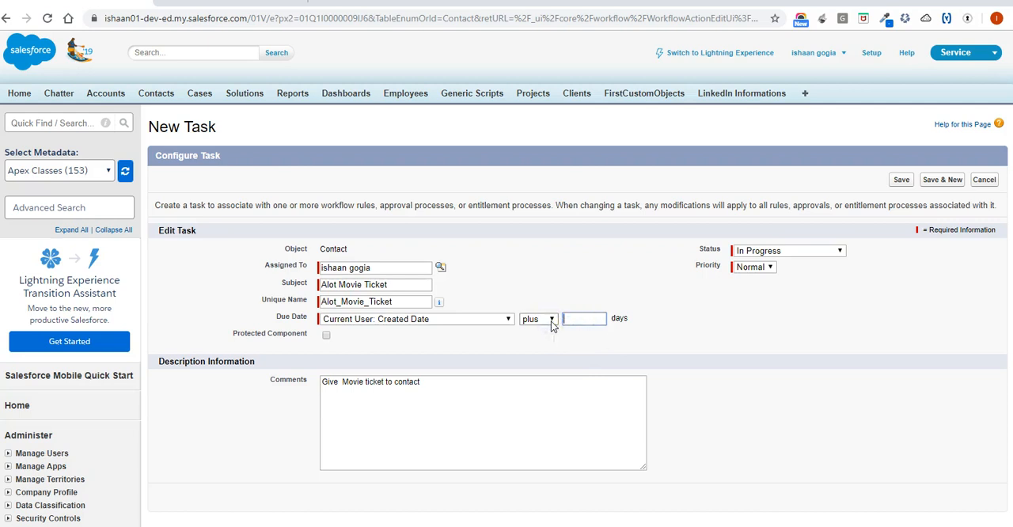
left_click(552, 321)
left_click(549, 319)
left_click(801, 409)
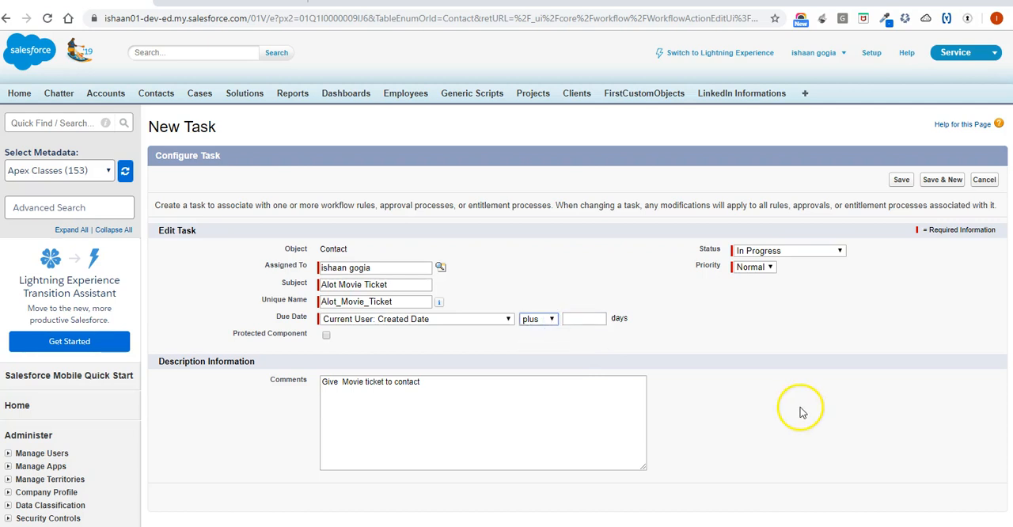
Save the new task as an immediate action of the workflow rule.
left_click(947, 181)
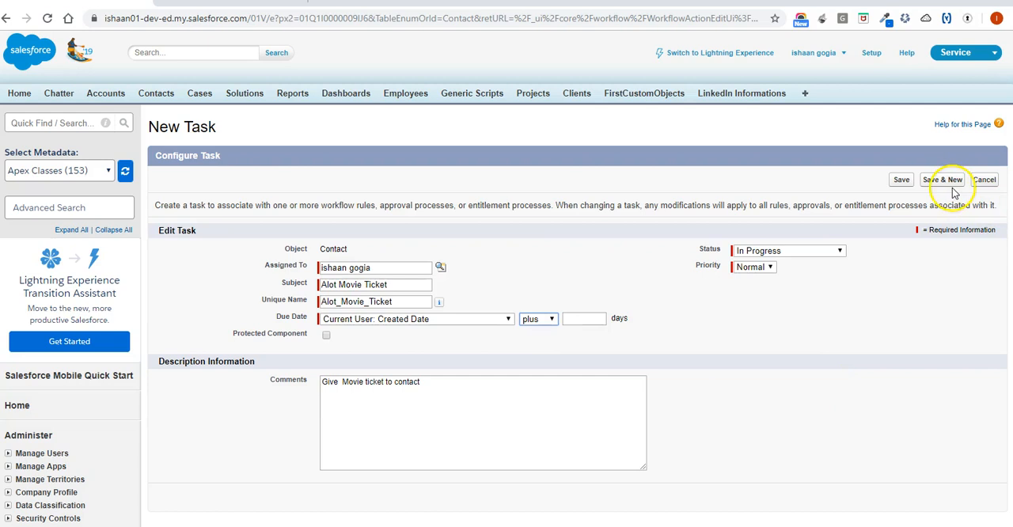
left_click(902, 181)
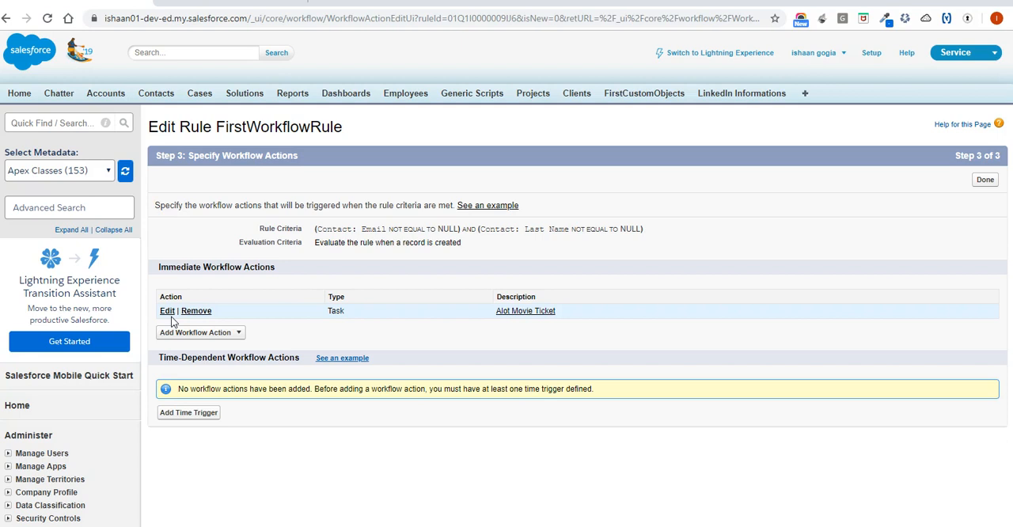
Start a new email alert for the workflow rule, described as "Send Email to contact", and let its unique name fill in.
left_click(190, 335)
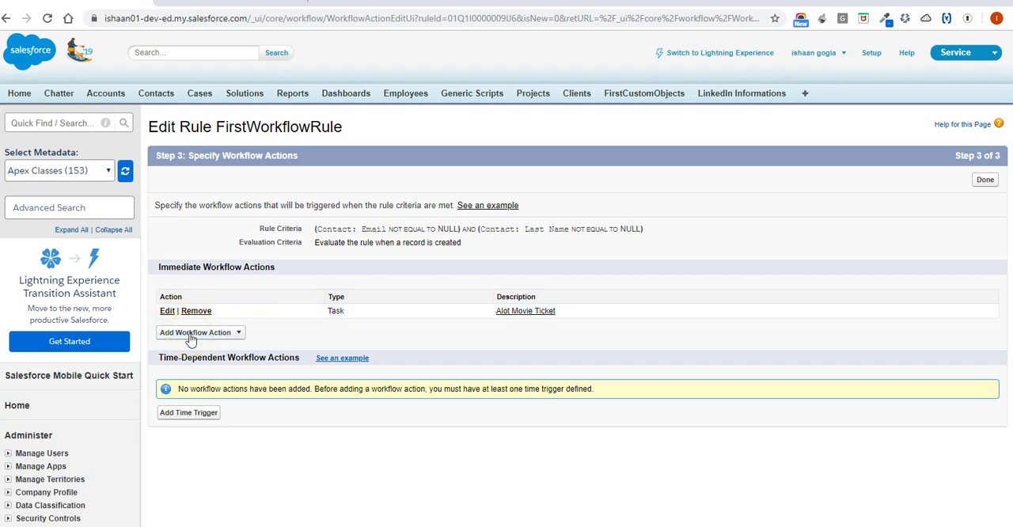
left_click(190, 335)
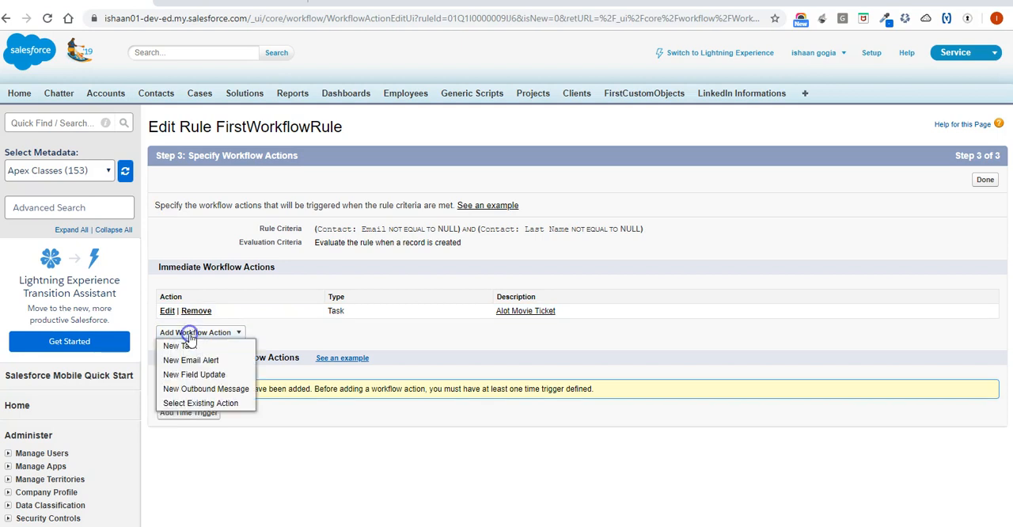
left_click(193, 362)
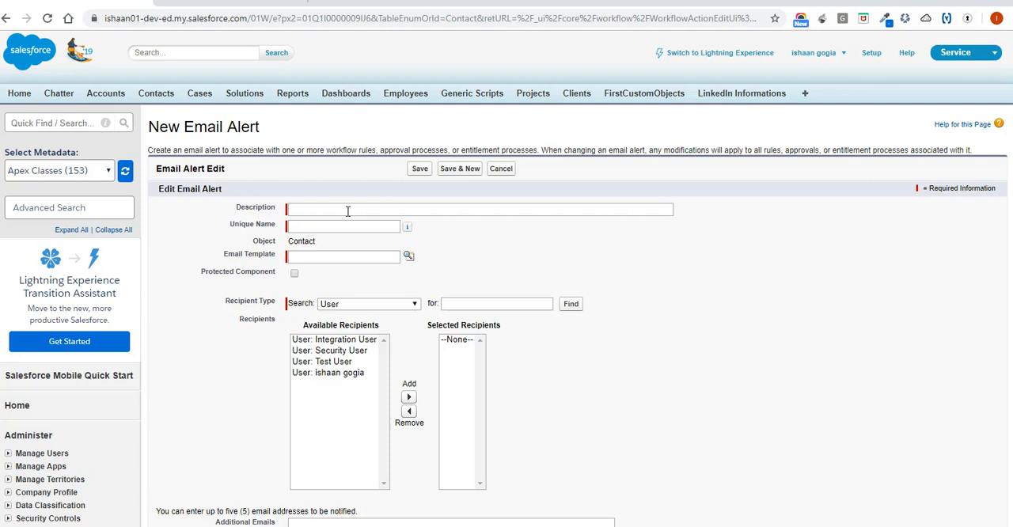
left_click(347, 210)
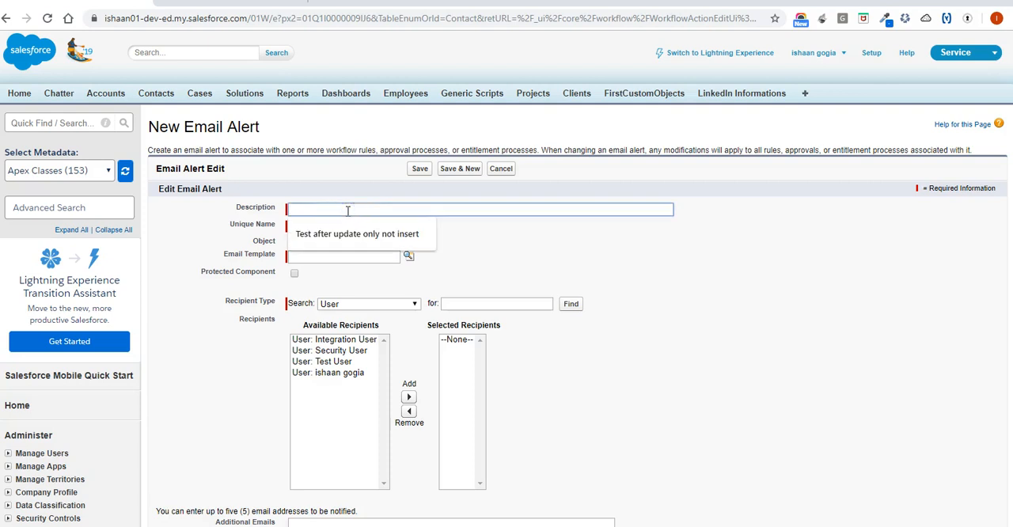
type("Send Ema")
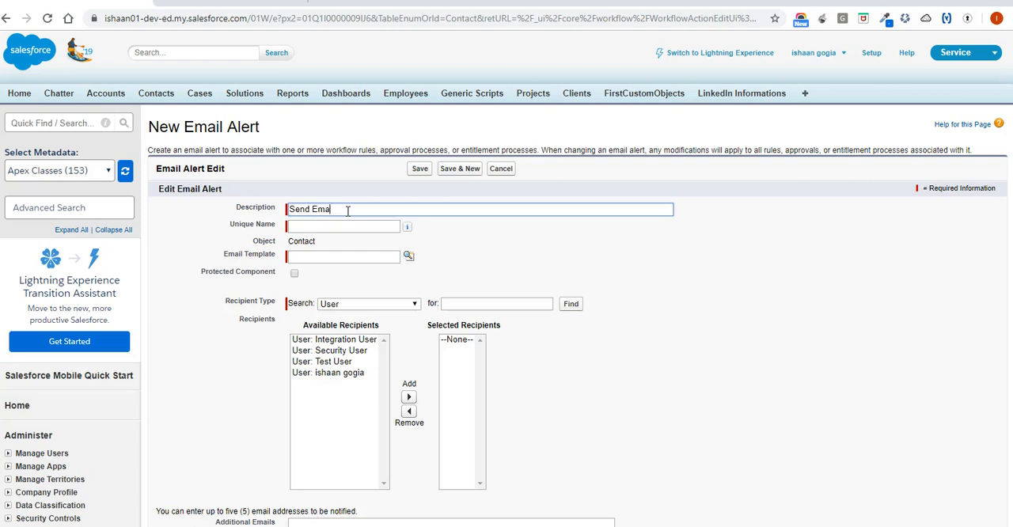
type("il to new contact")
left_click(356, 209)
double_click(354, 210)
key("BackSpace")
key("BackSpace")
key("Tab")
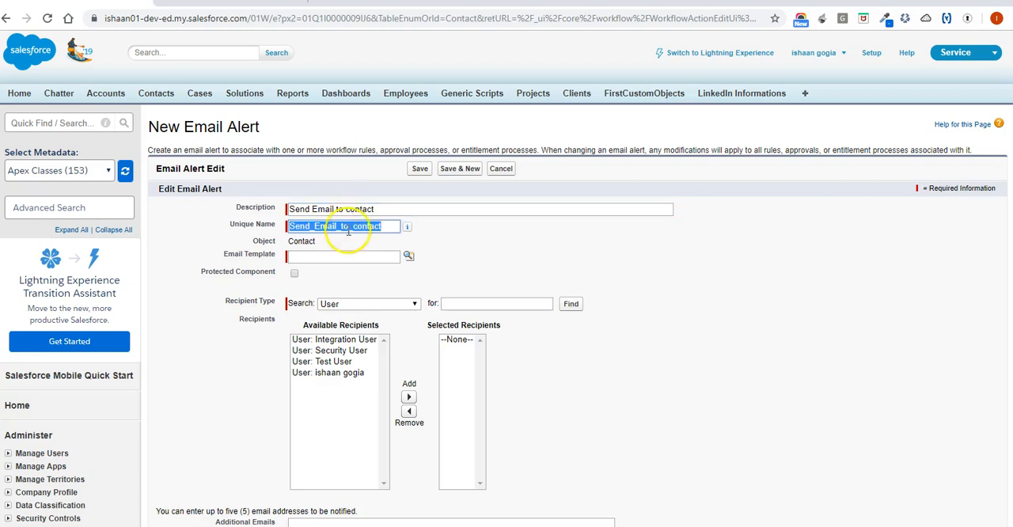
Choose FirstCustomTemplate as the email alert's template.
left_click(409, 256)
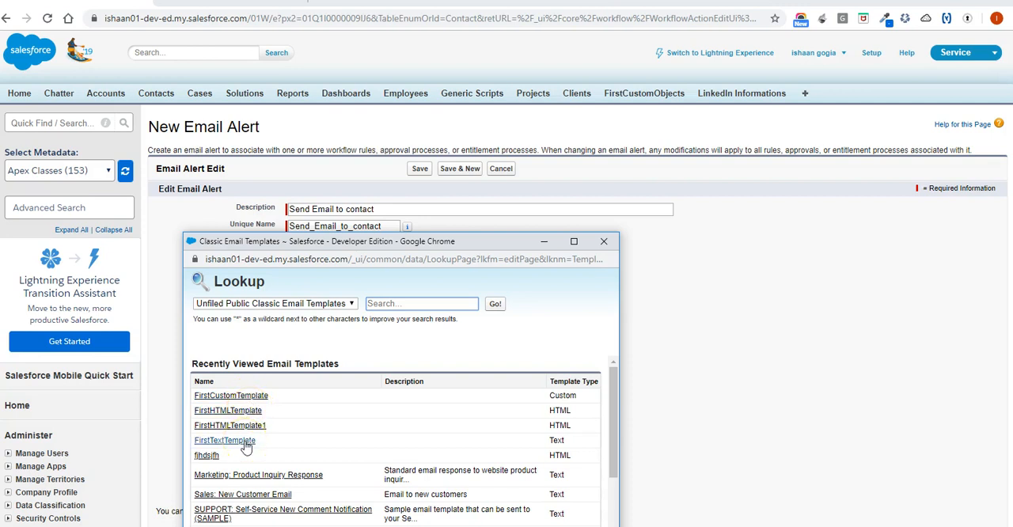
left_click(246, 395)
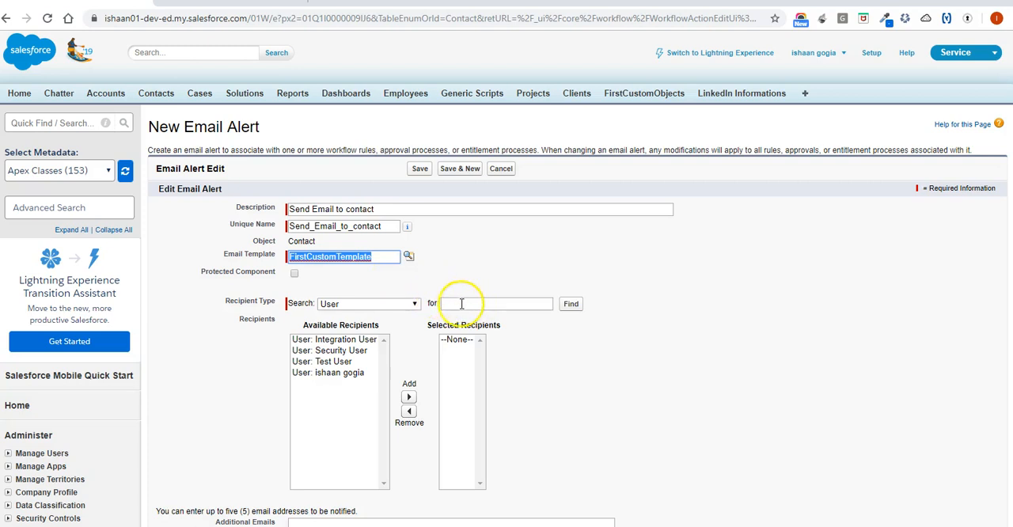
left_click(411, 305)
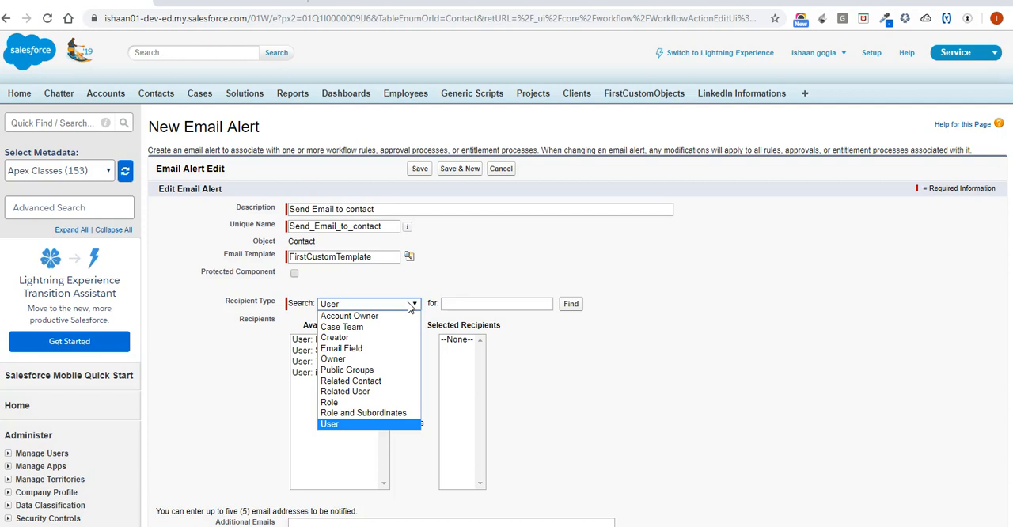
left_click(392, 381)
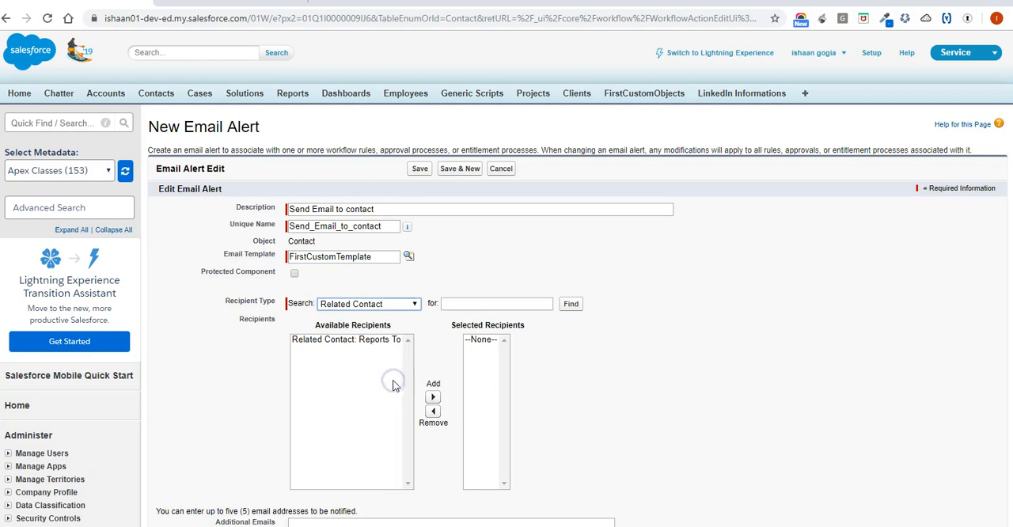
double_click(402, 301)
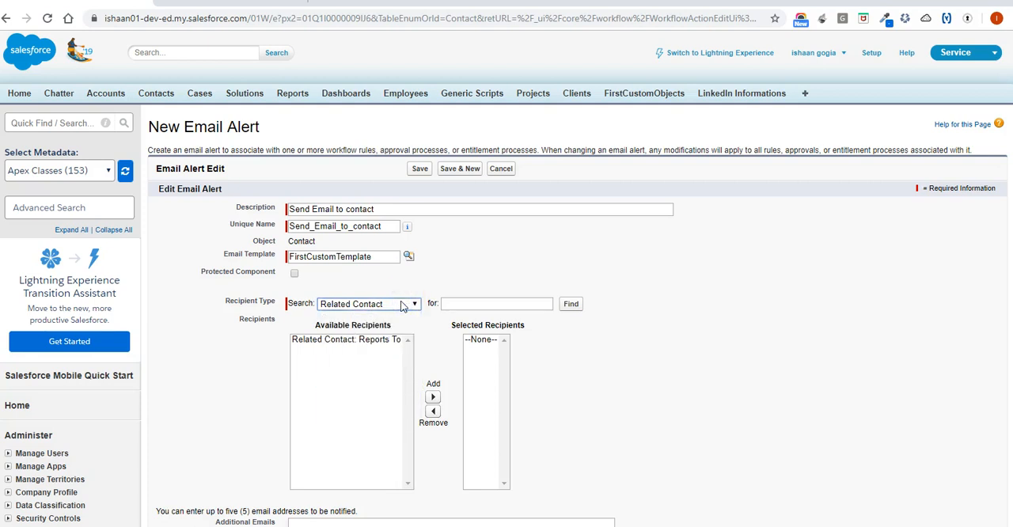
Set the recipient type to Email Field and add the contact's Email field to the alert's selected recipients.
left_click(405, 305)
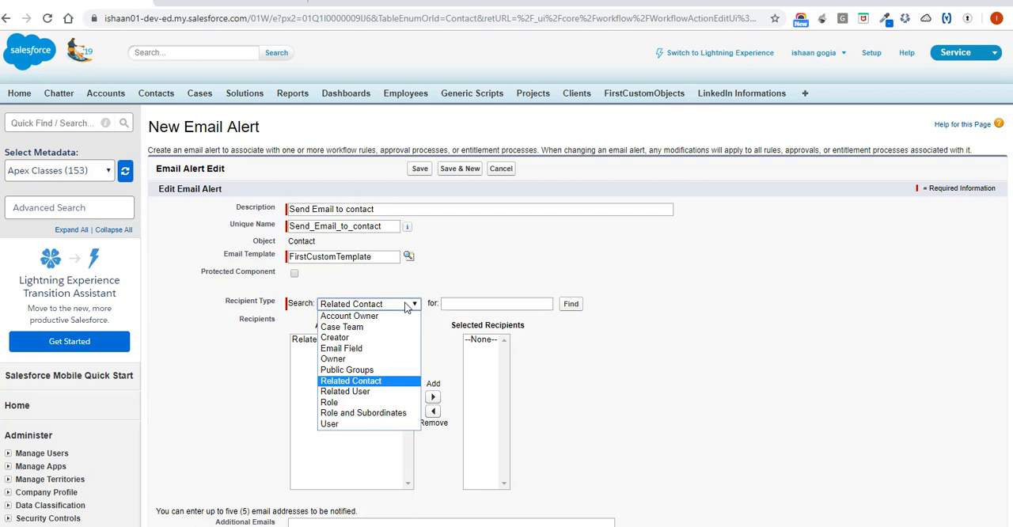
left_click(366, 349)
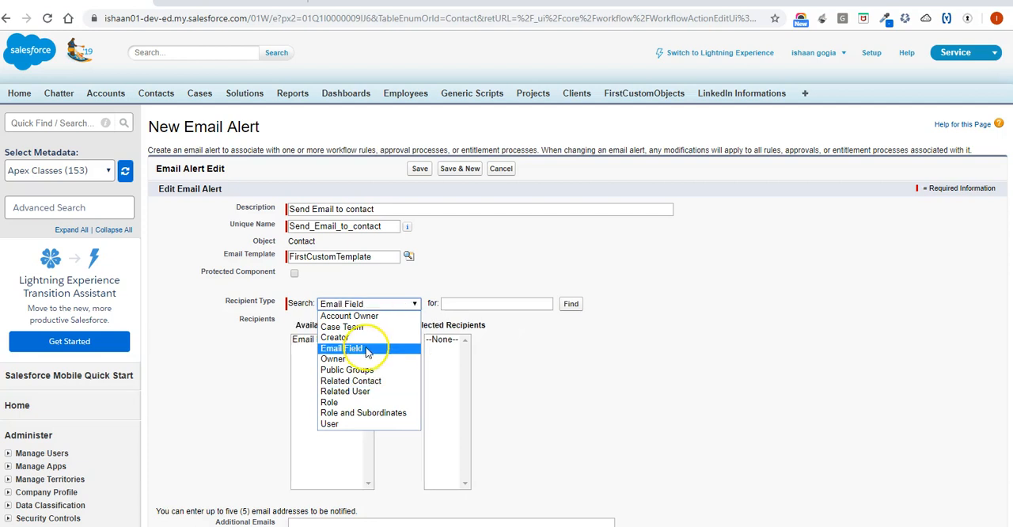
left_click(366, 348)
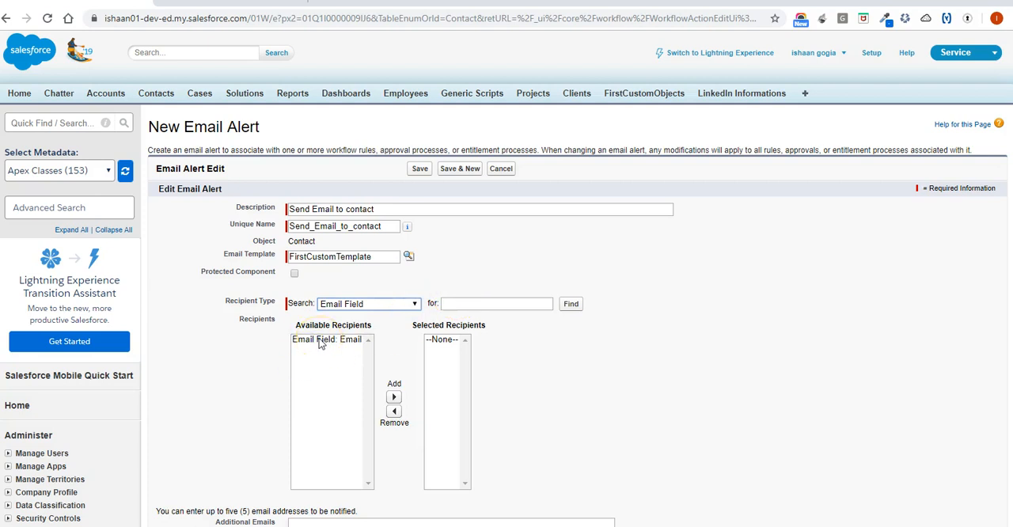
left_click(328, 341)
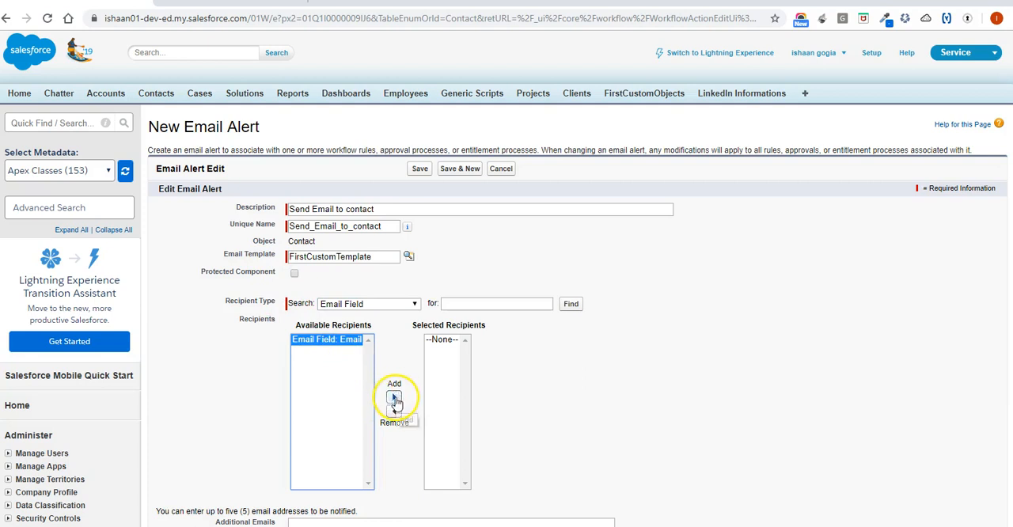
left_click(394, 398)
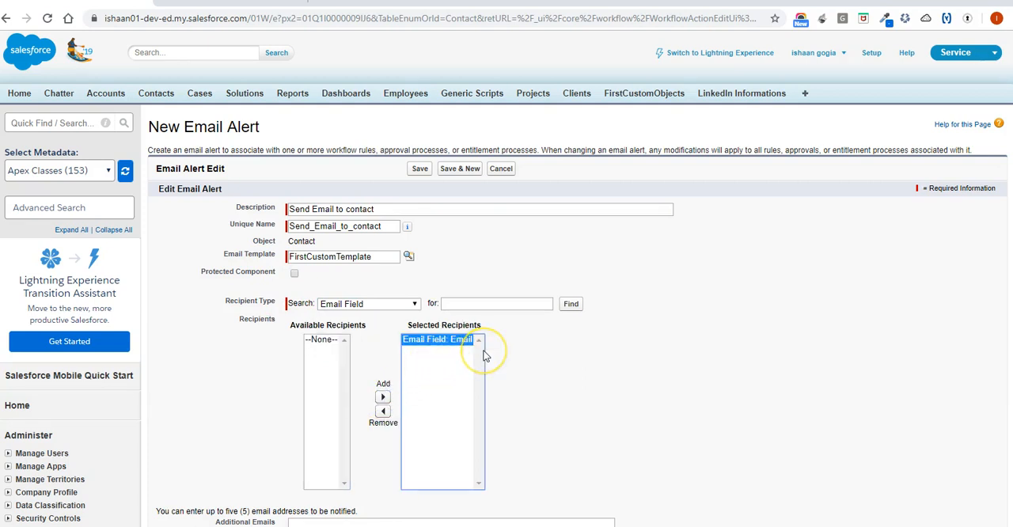
Enter an extra email address to be notified and save the email alert as an immediate workflow action.
scroll(485, 356, "down", 3)
left_click(431, 376)
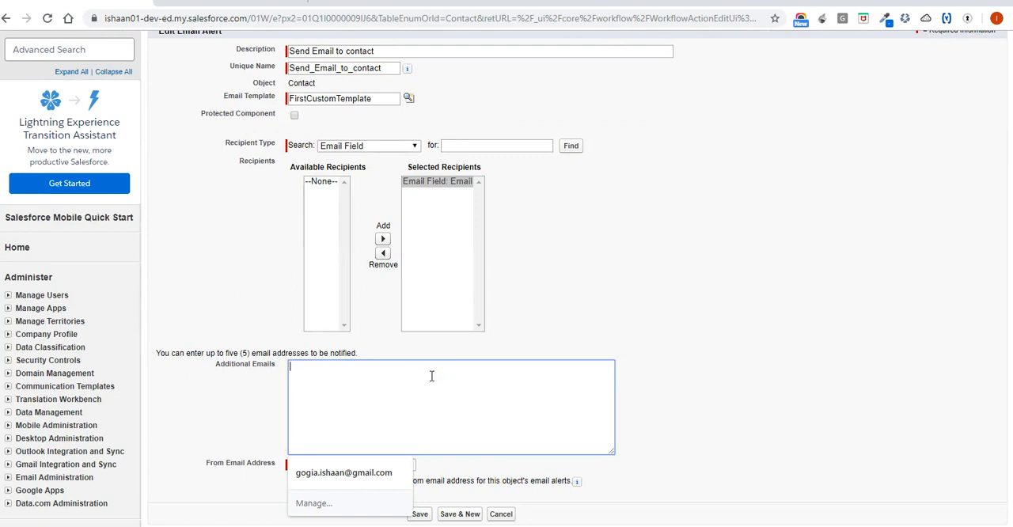
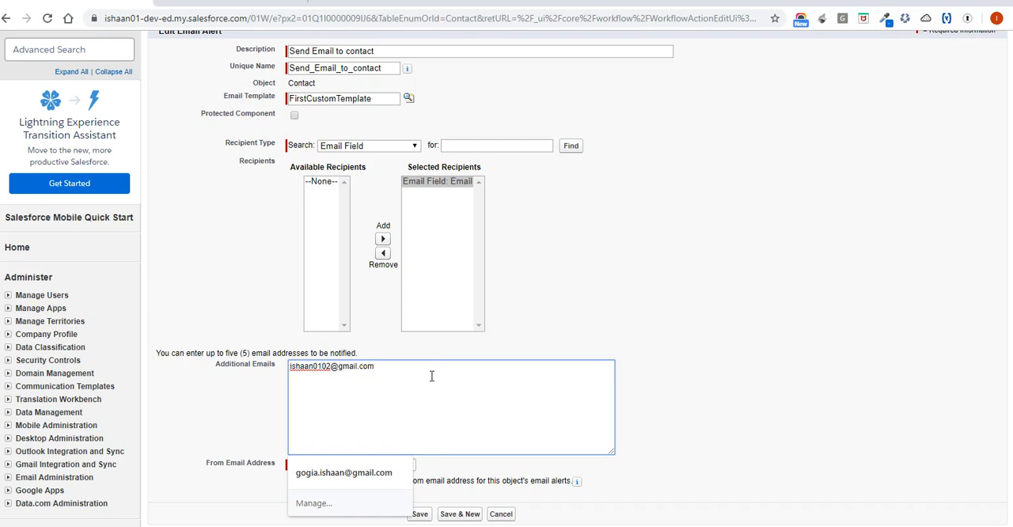
scroll(431, 376, "down", 2)
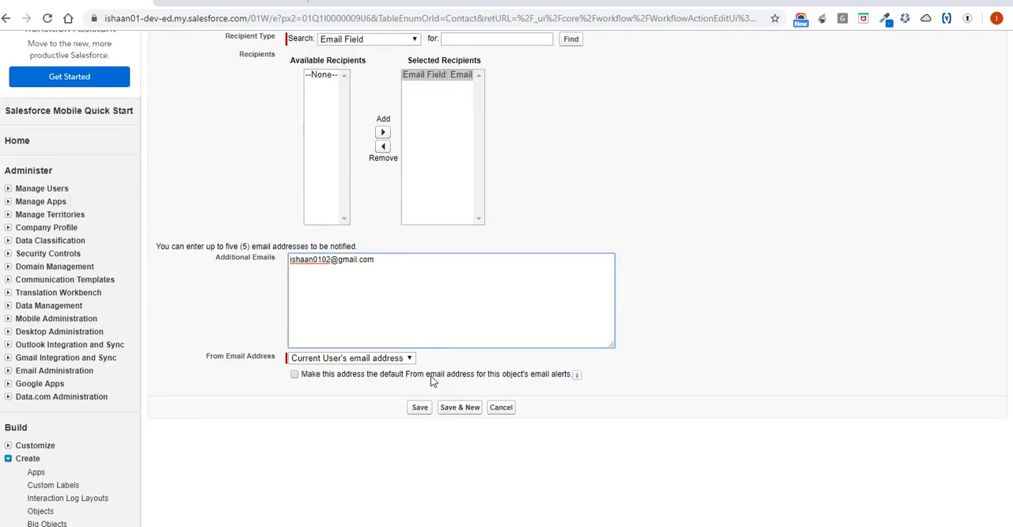
left_click(420, 408)
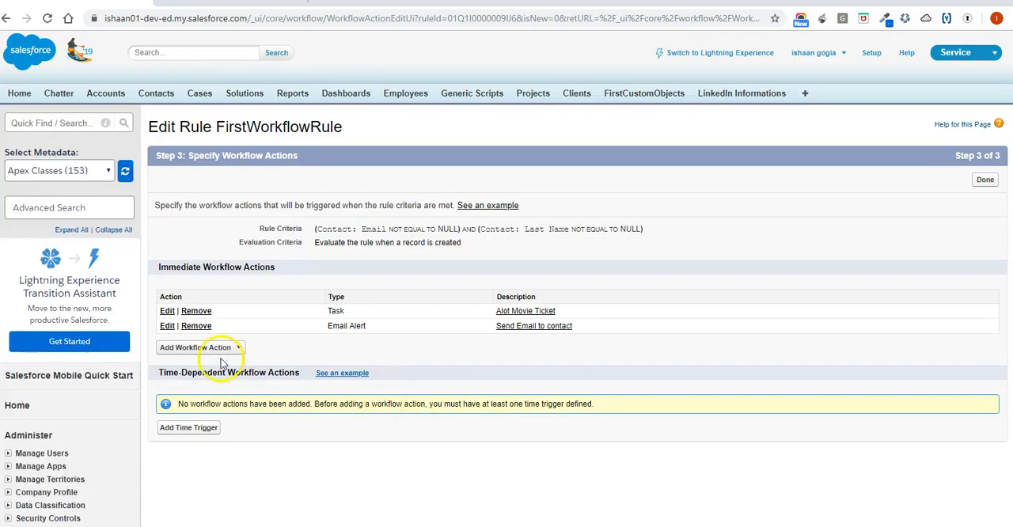
Reopen the saved email alert, try adding a user from the User recipients, and discard the changes.
left_click(168, 326)
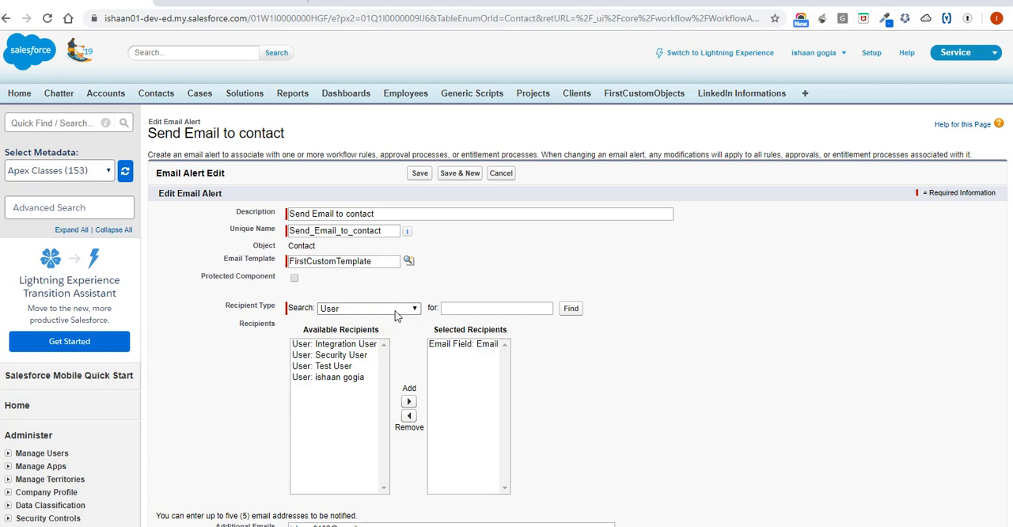
left_click(348, 378)
left_click(409, 401)
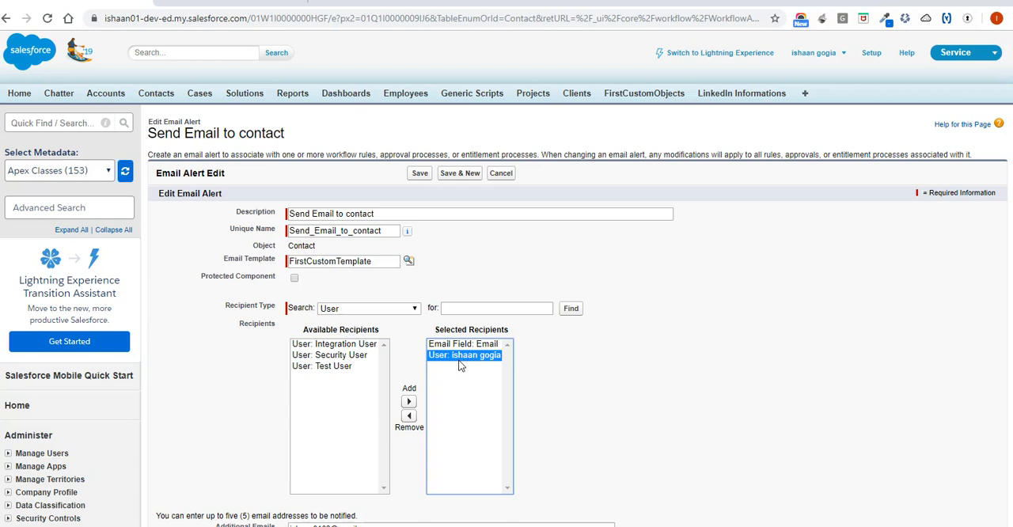
left_click(465, 345)
left_click(465, 357)
left_click(461, 335)
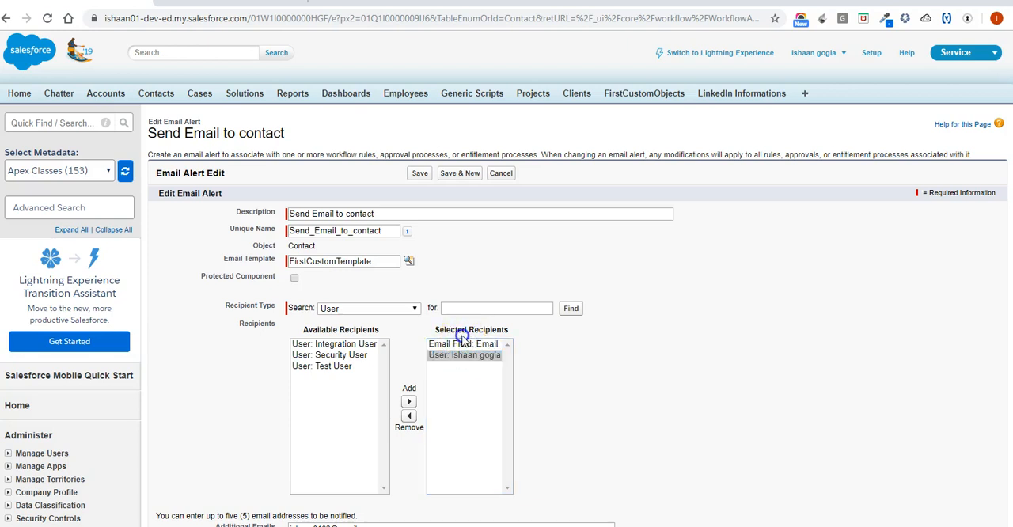
left_click(395, 310)
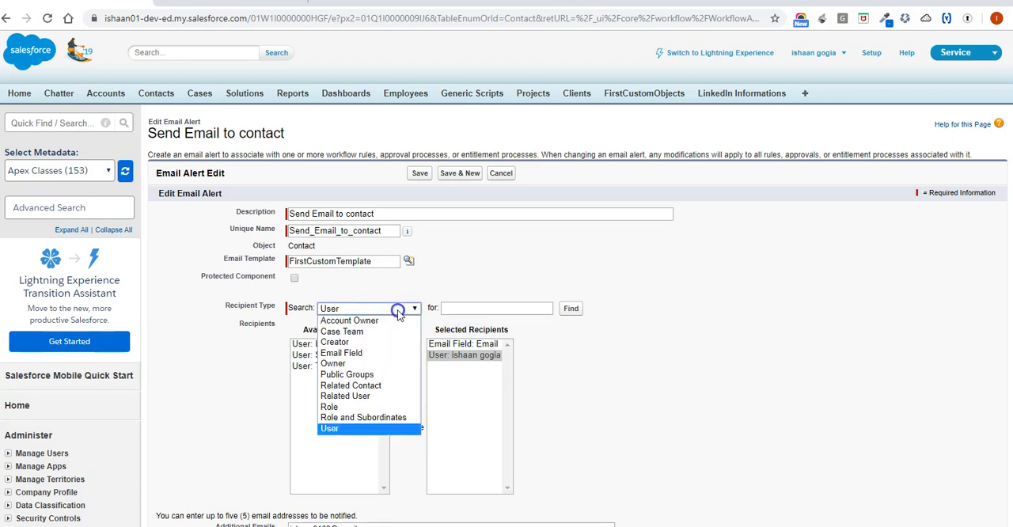
left_click(393, 357)
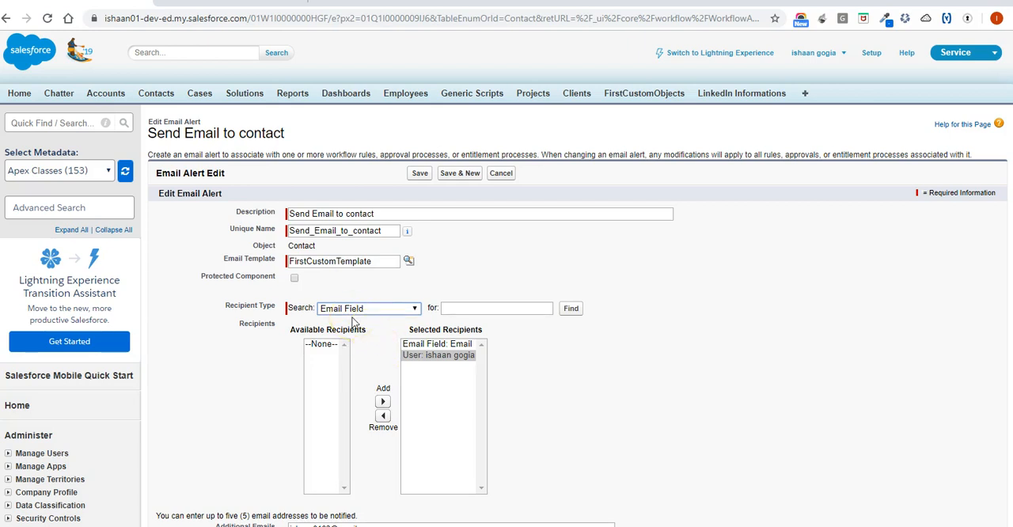
scroll(353, 322, "down", 4)
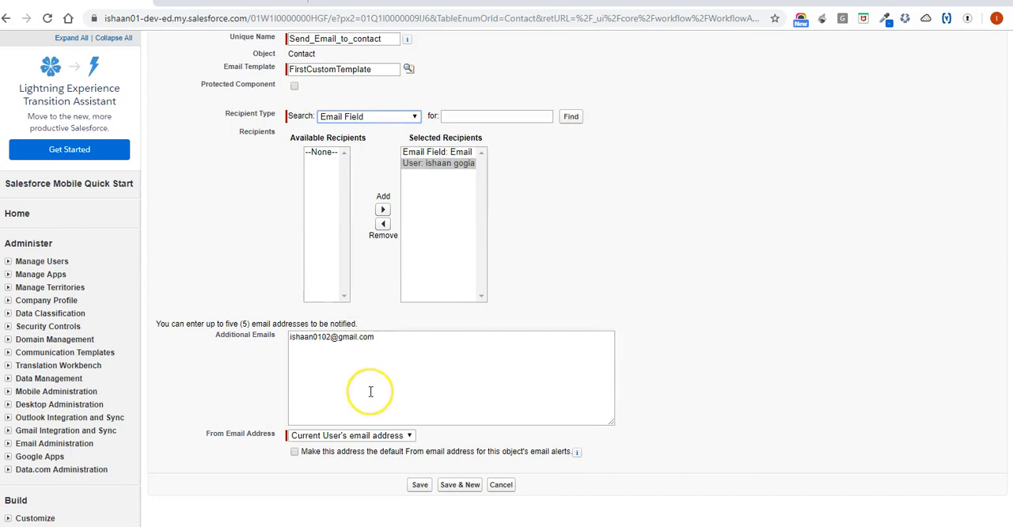
scroll(369, 392, "down", 2)
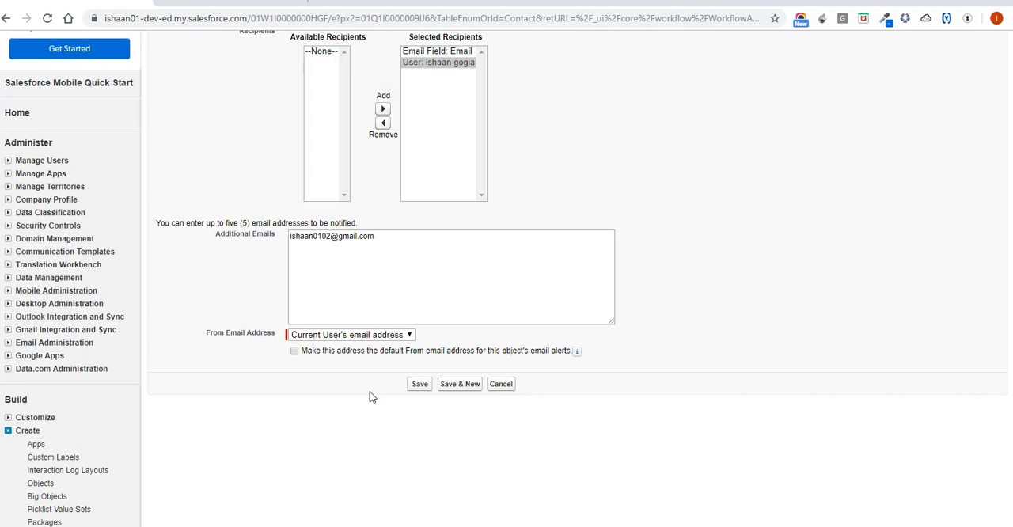
left_click(500, 385)
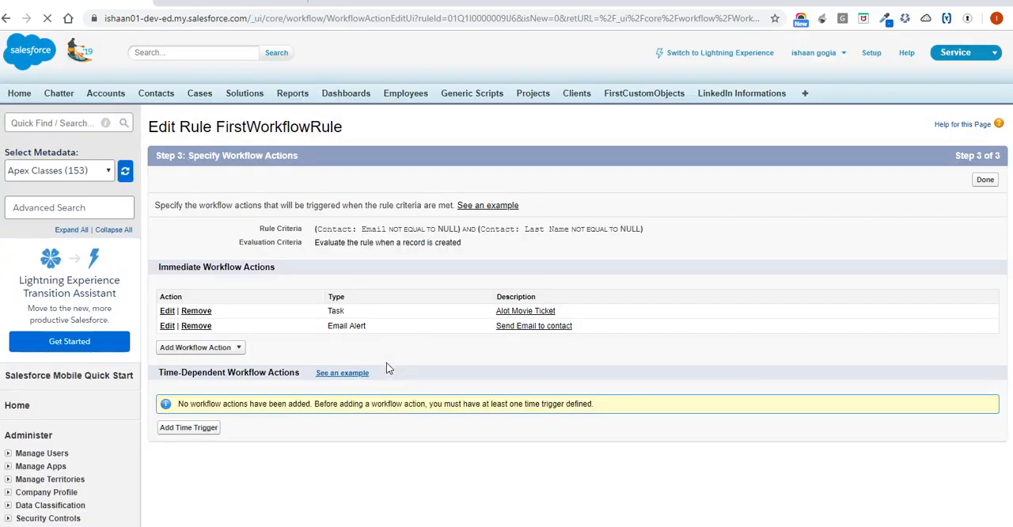
Start a new field update for the workflow rule, name it "field update", and let its unique name fill in.
left_click(197, 352)
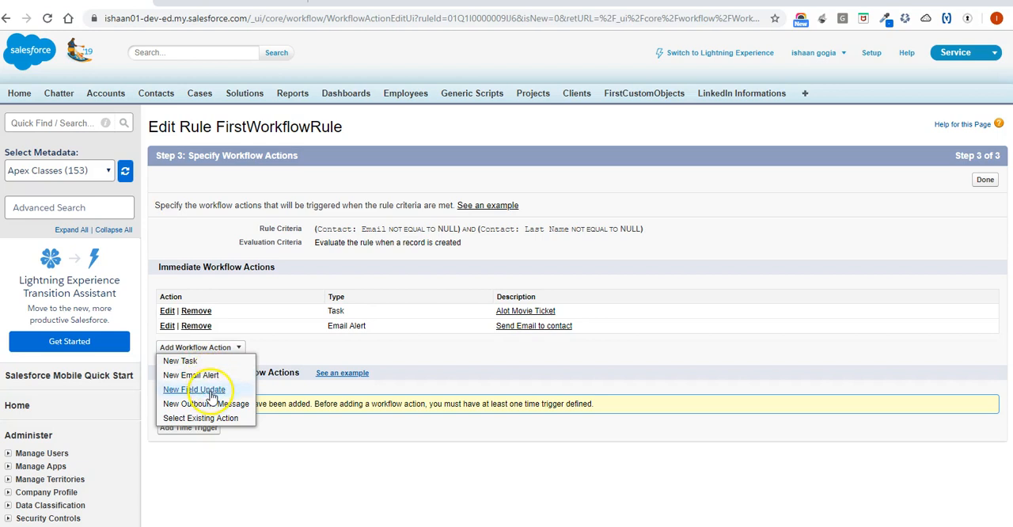
left_click(208, 388)
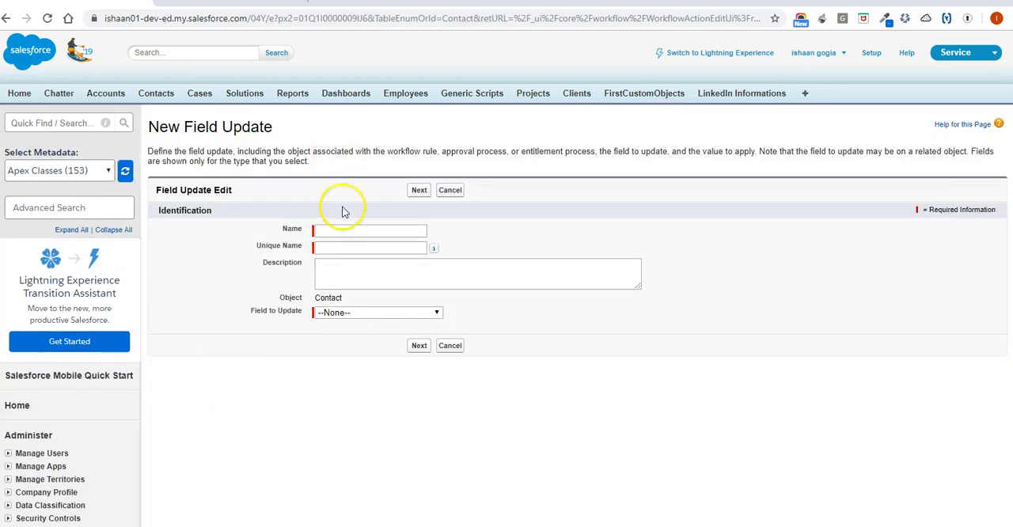
left_click(344, 229)
type("Field U")
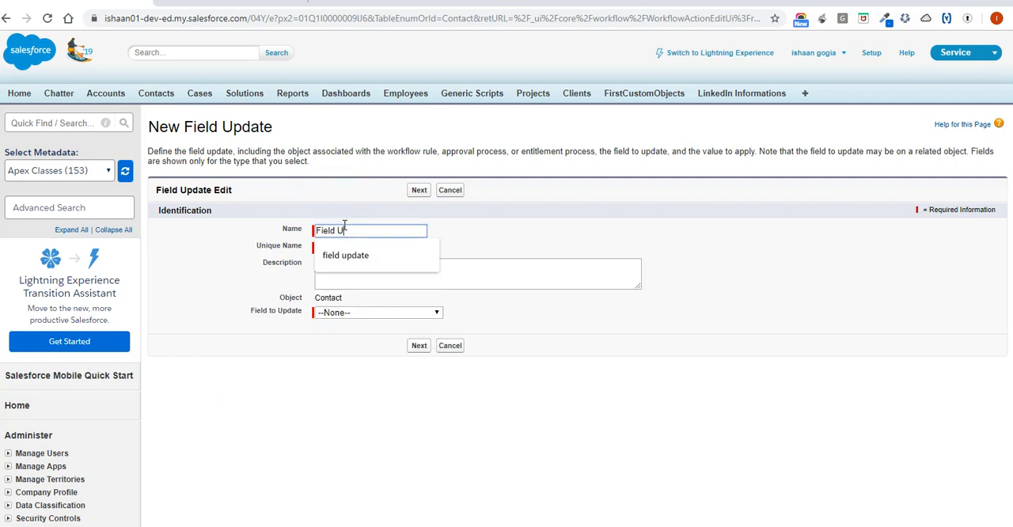
type("pdate")
left_click(355, 255)
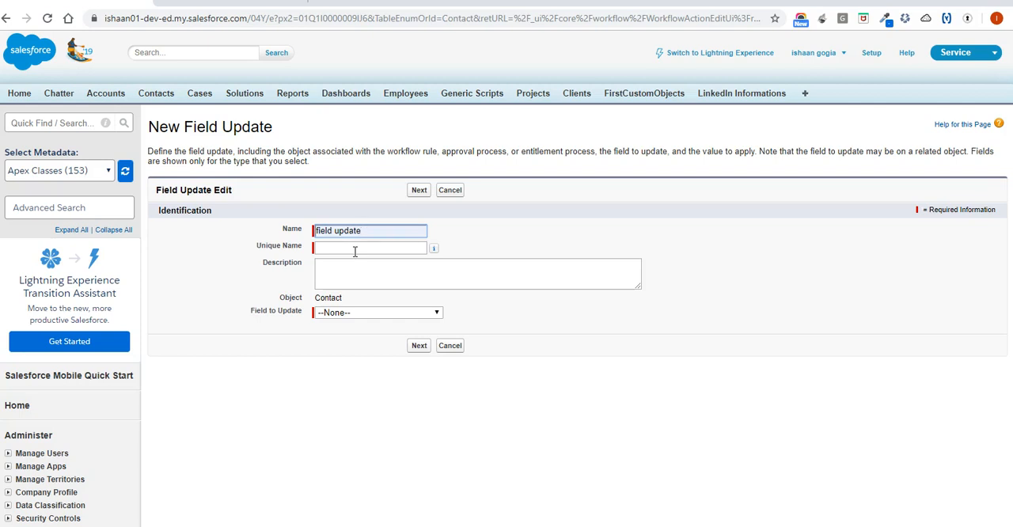
left_click(355, 249)
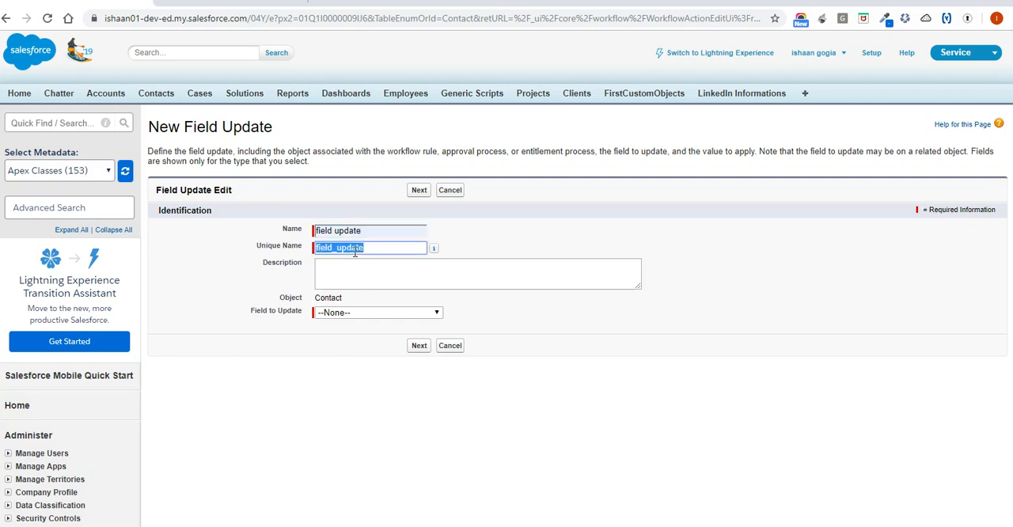
Choose the contact's Department as the field to update and continue to the new value options.
left_click(348, 314)
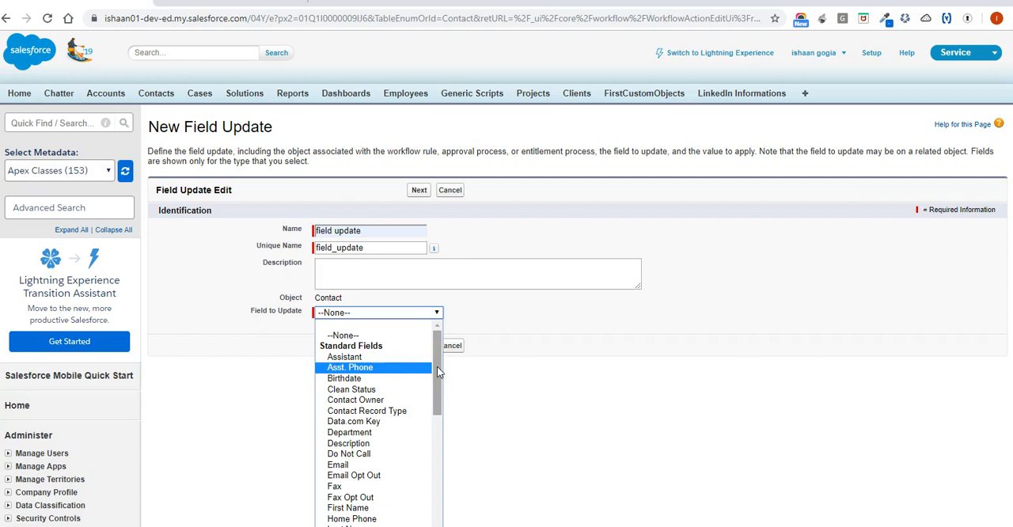
left_click_drag(439, 372, 441, 401)
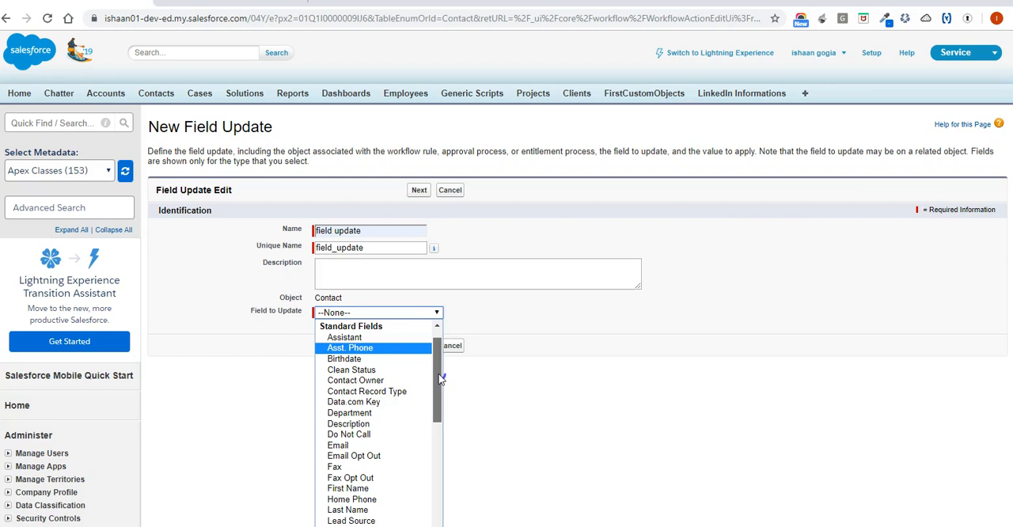
left_click_drag(441, 380, 444, 492)
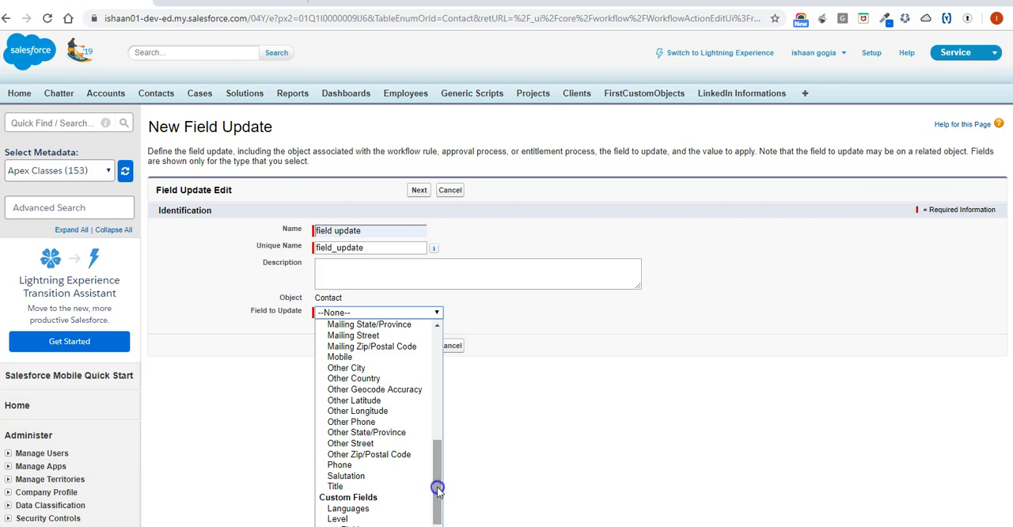
left_click_drag(438, 455, 438, 338)
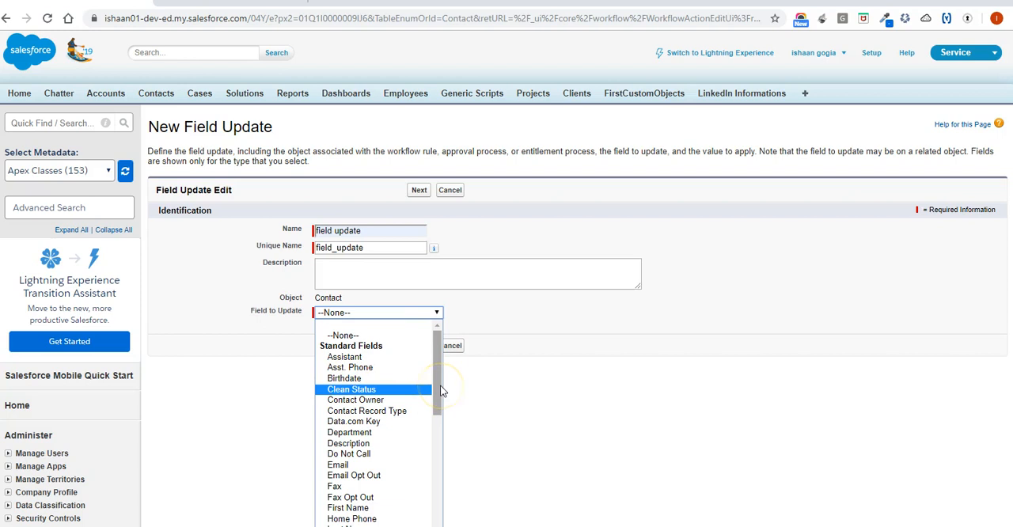
left_click(372, 434)
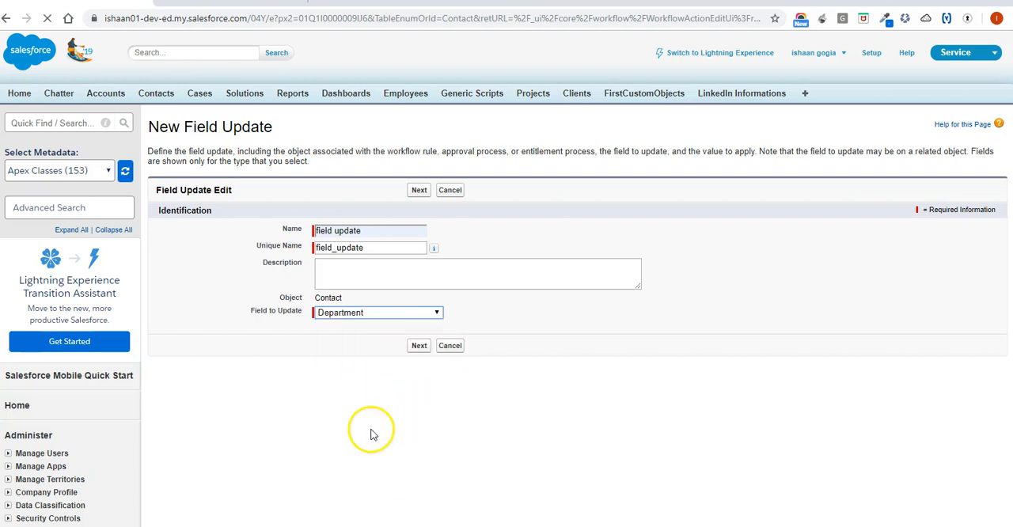
left_click(418, 350)
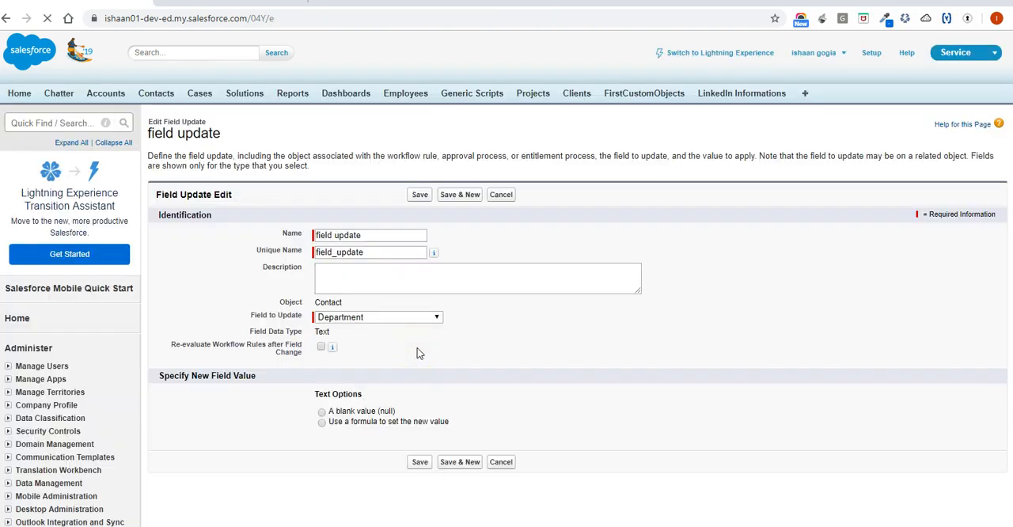
Set the new Department value by formula, enter Electronics as the formula, and expand the formula editor.
left_click(322, 423)
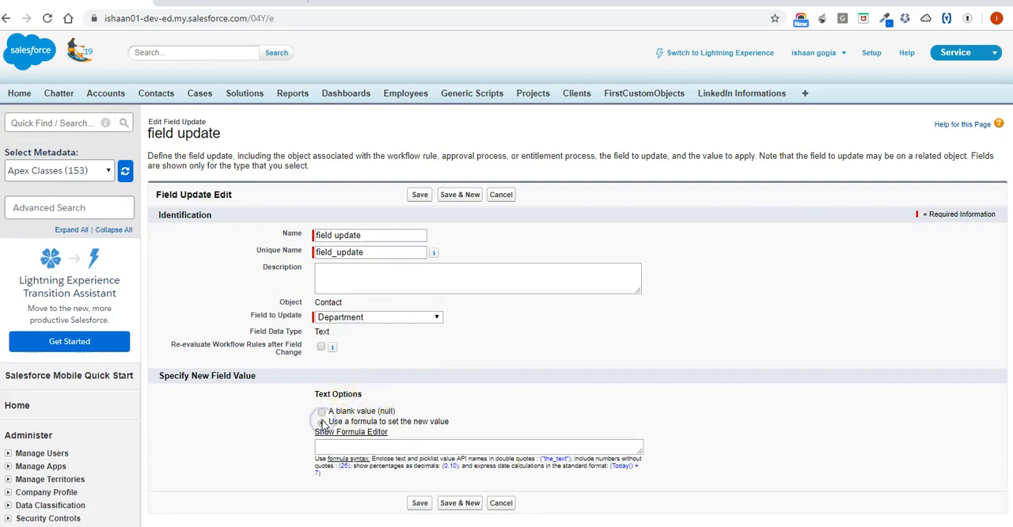
left_click(326, 448)
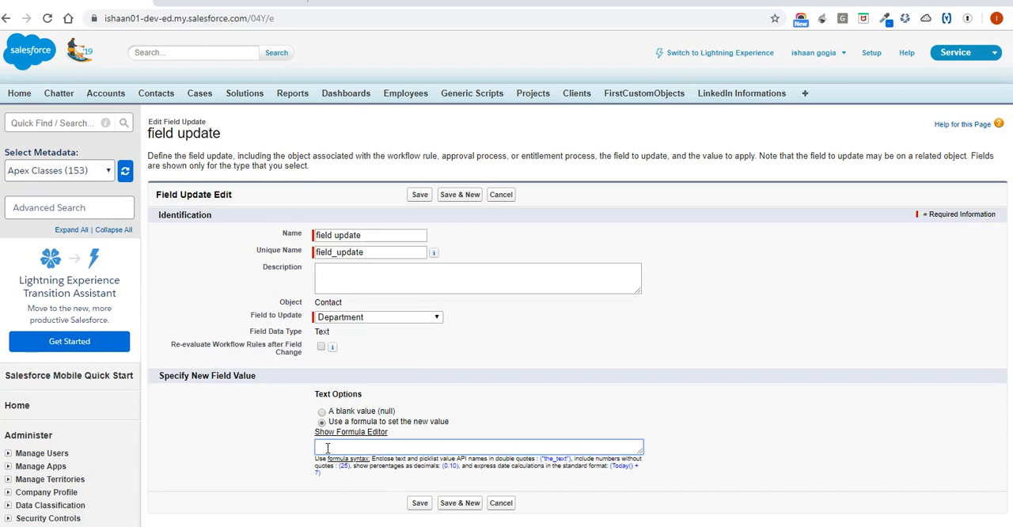
scroll(327, 448, "down", 1)
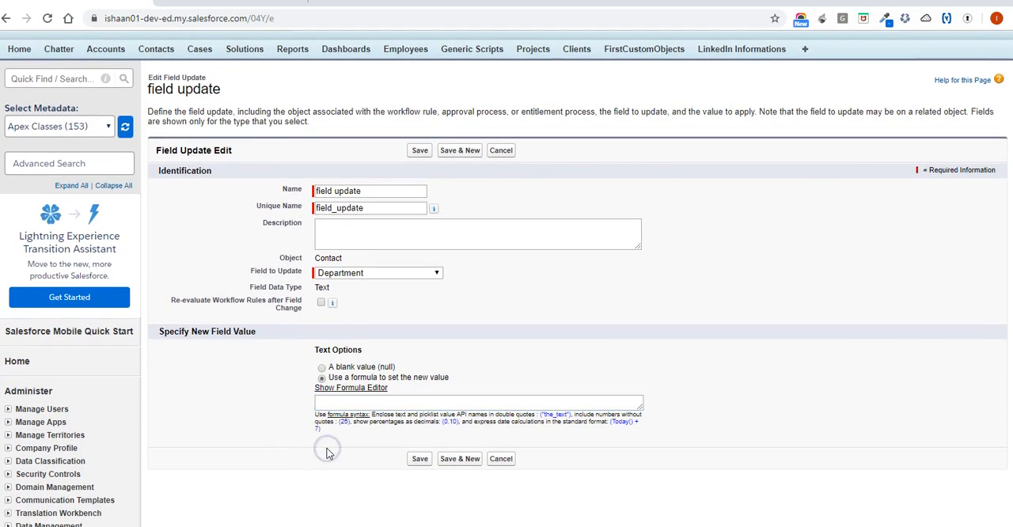
left_click(329, 403)
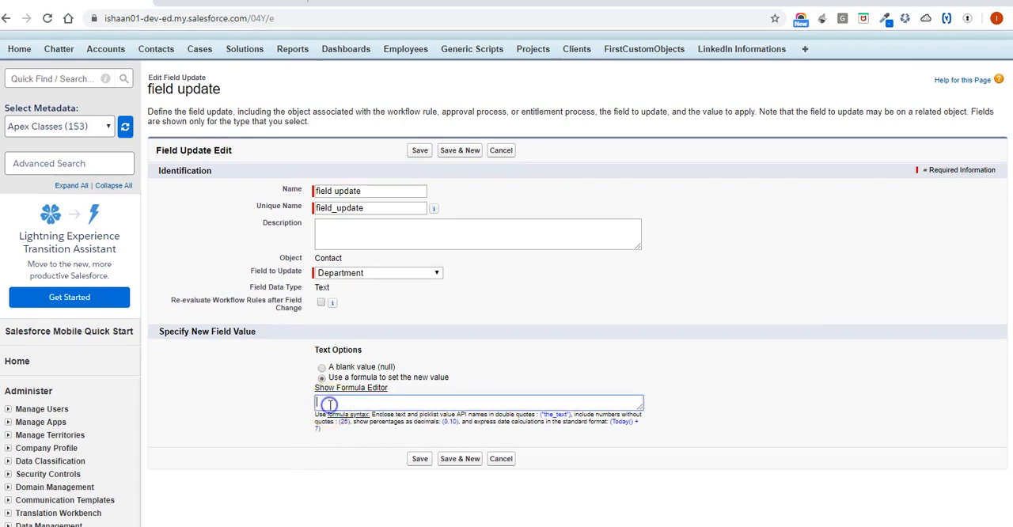
type("Electronics")
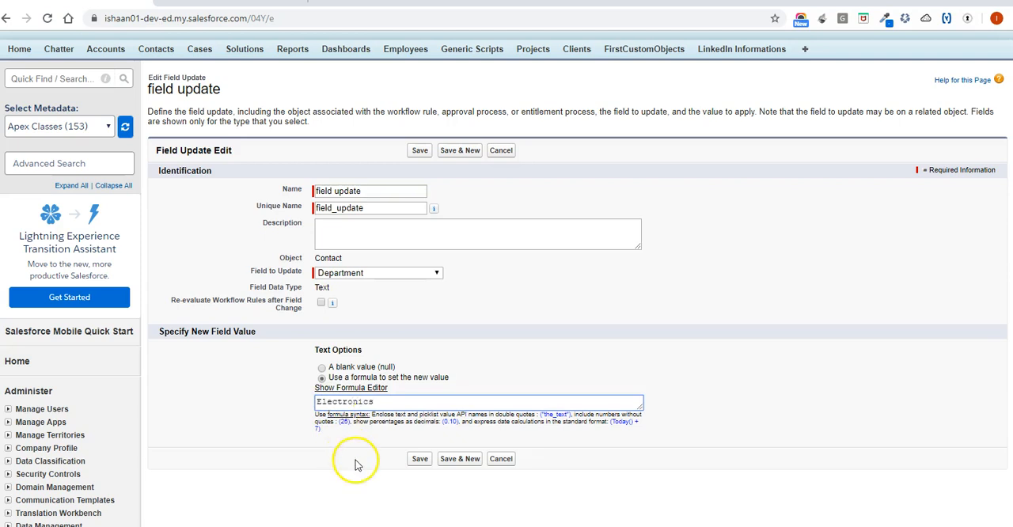
left_click(368, 388)
scroll(369, 390, "down", 2)
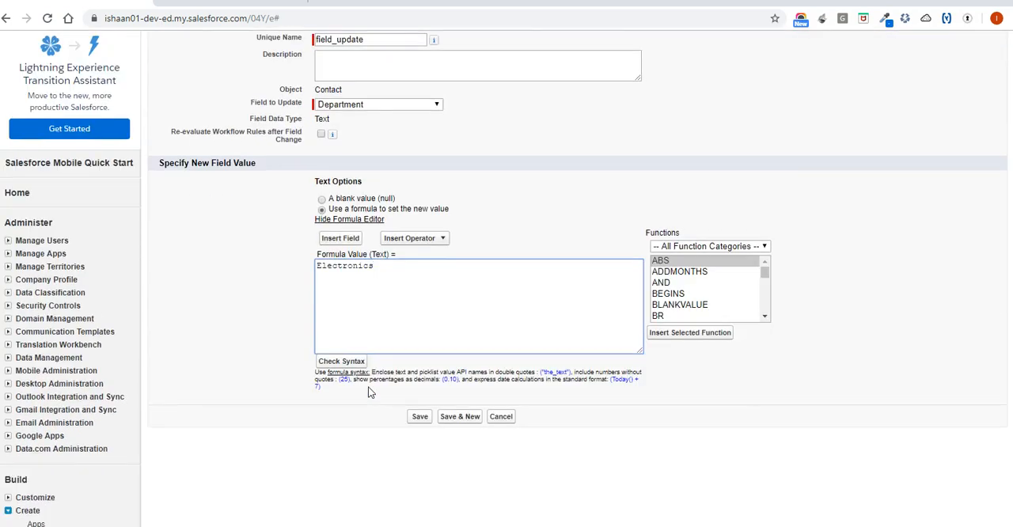
left_click(378, 328)
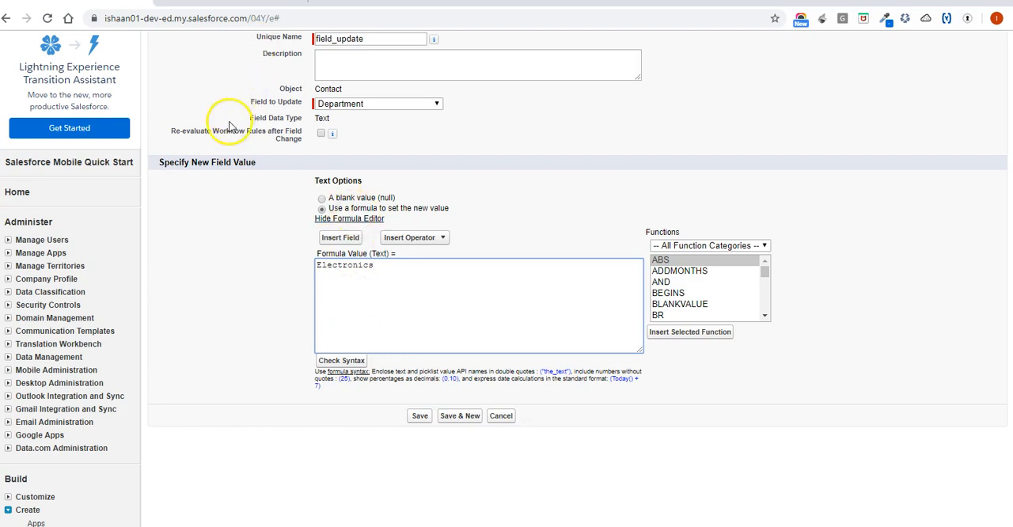
Open Contacts in a separate tab and check the Department field on the most recent contact's record.
scroll(232, 119, "up", 3)
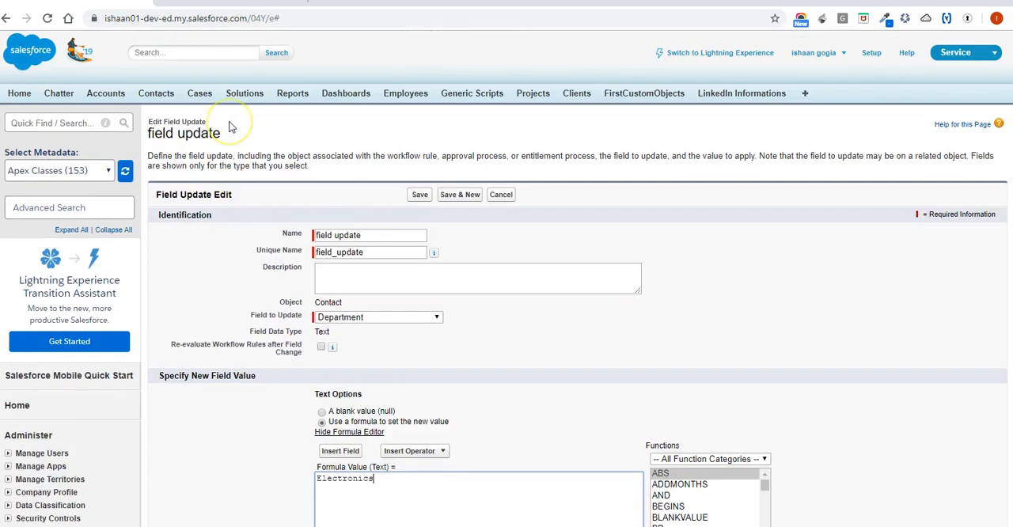
right_click(162, 94)
left_click(173, 102)
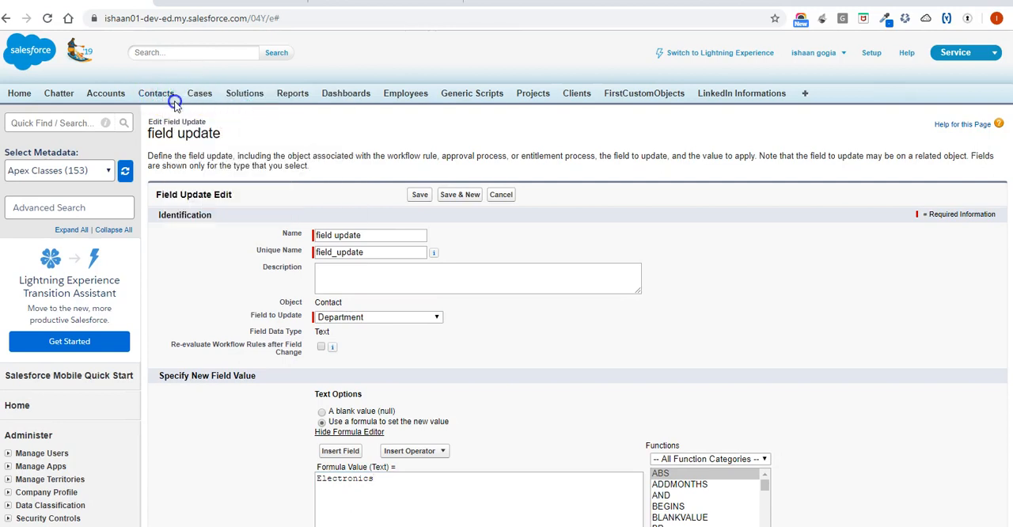
left_click(230, 2)
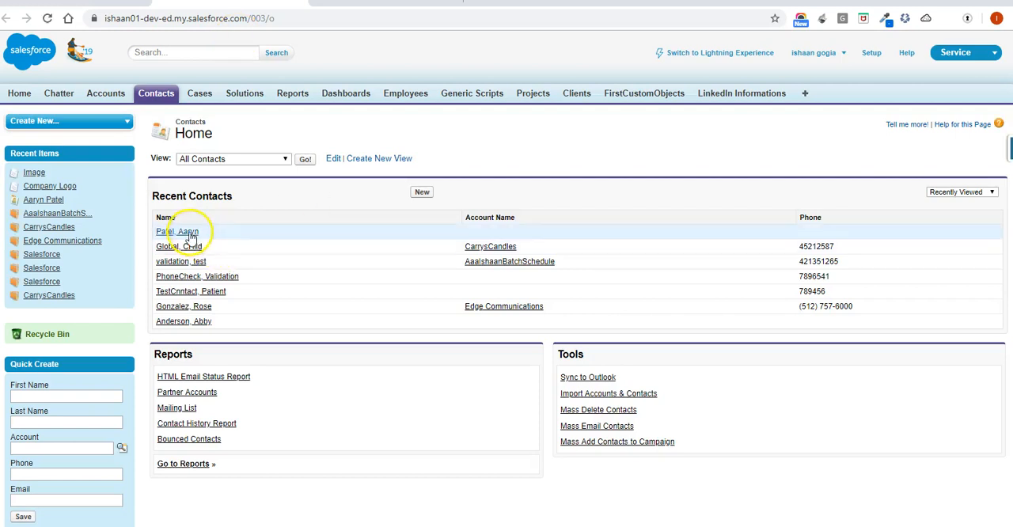
left_click(184, 232)
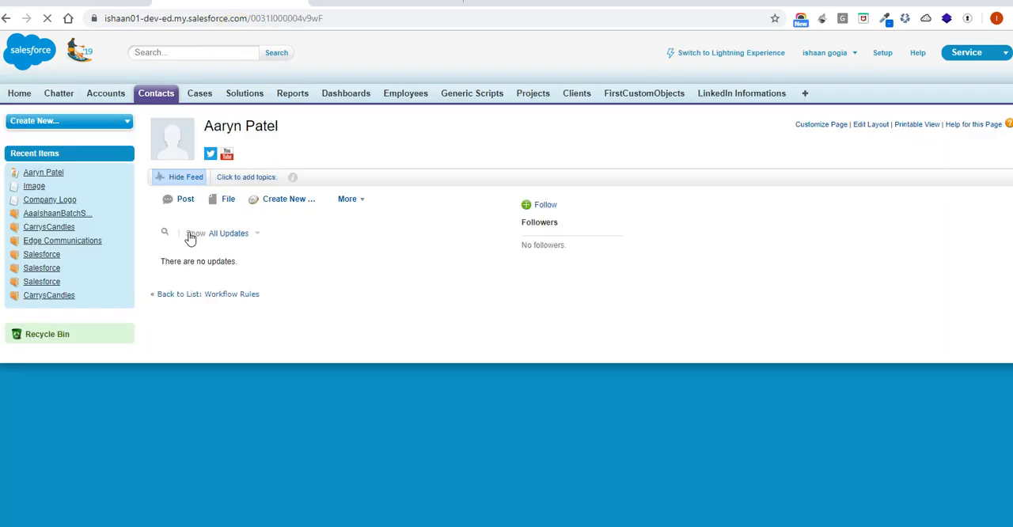
scroll(422, 411, "down", 3)
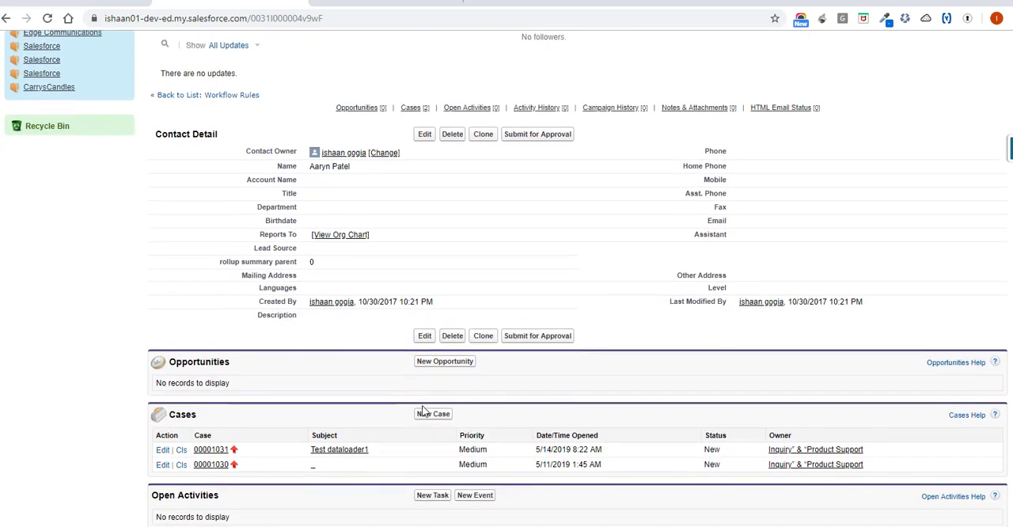
double_click(382, 211)
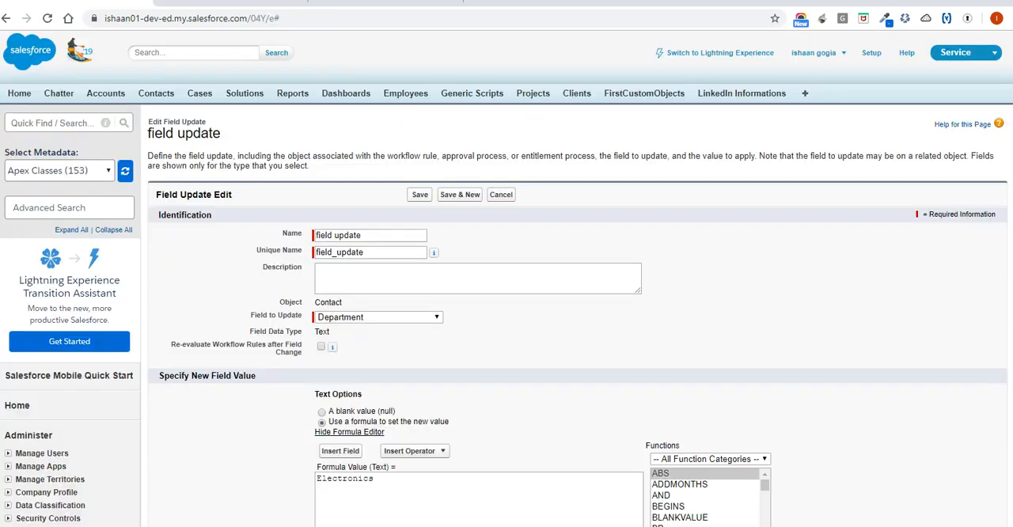
Correct the formula value to "Electronics" in double quotes, save the field update, and finish the rule's workflow actions.
scroll(388, 357, "down", 2)
scroll(388, 358, "down", 2)
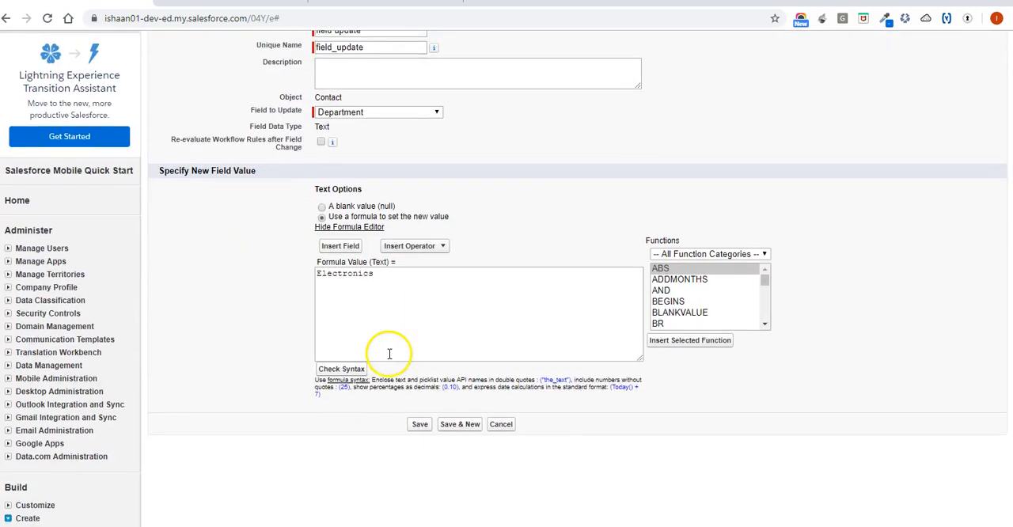
scroll(253, 384, "up", 2)
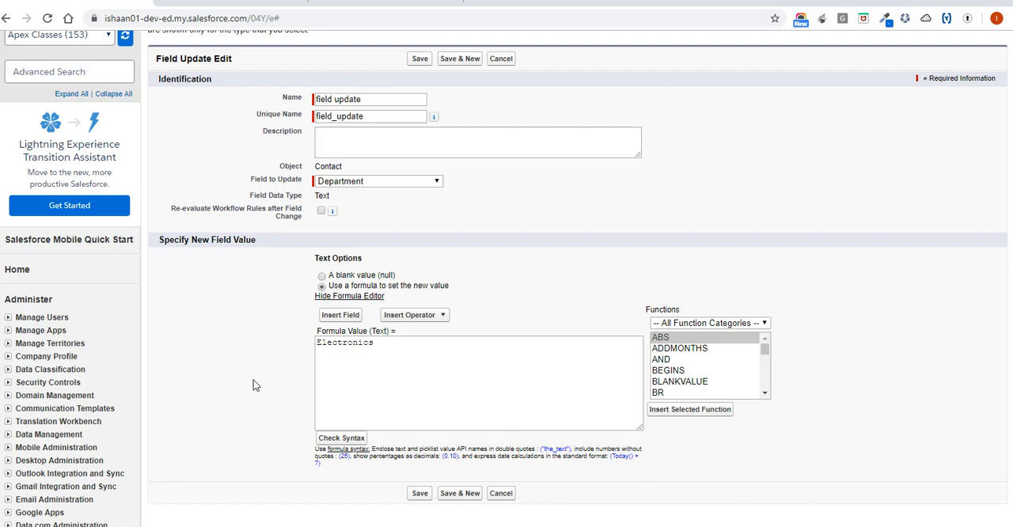
left_click(413, 493)
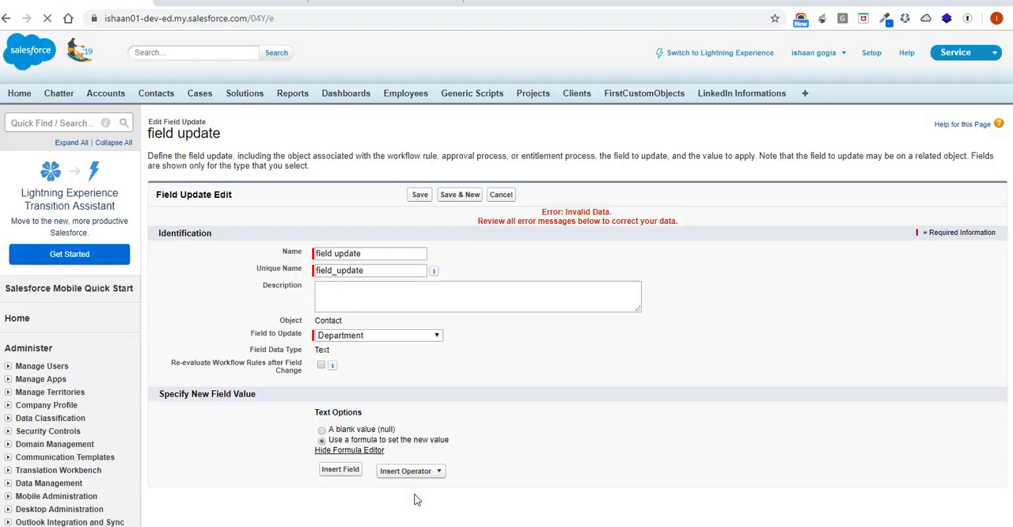
scroll(417, 500, "down", 2)
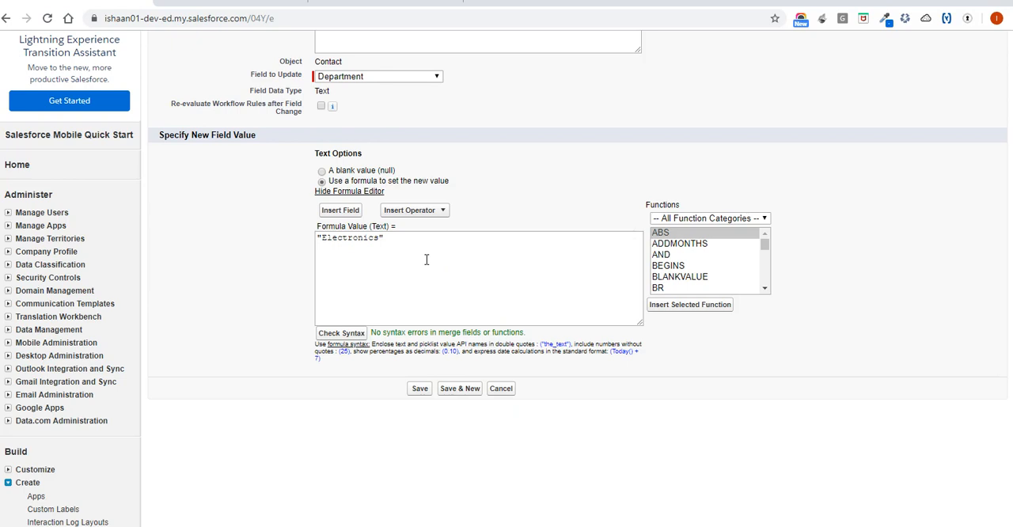
left_click(419, 389)
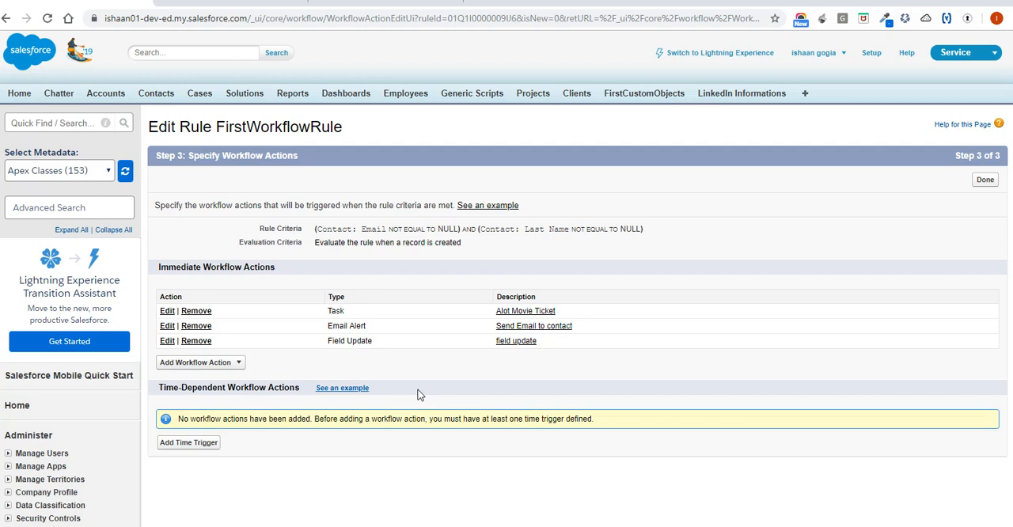
left_click(984, 181)
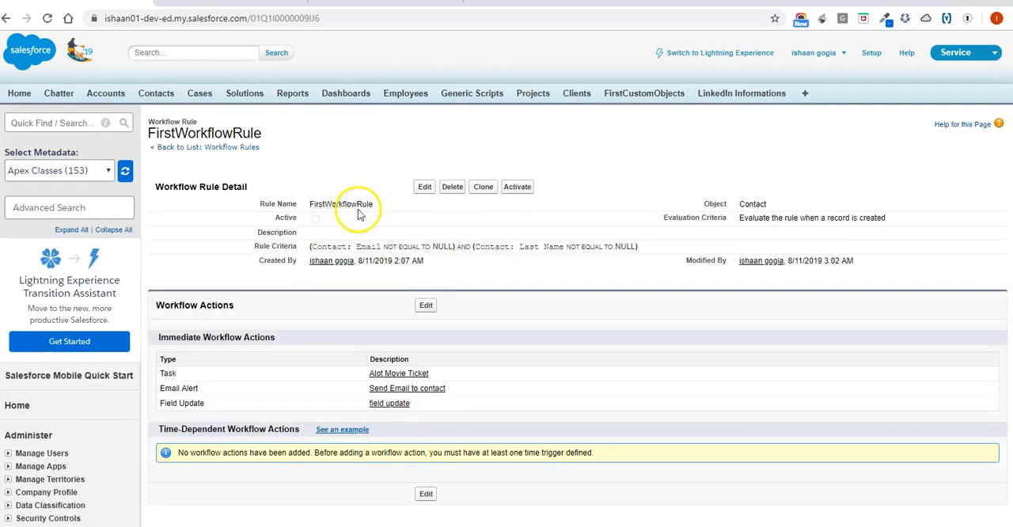
Review FirstWorkflowRule's evaluation and rule criteria without changing them, and activate the rule.
left_click(425, 187)
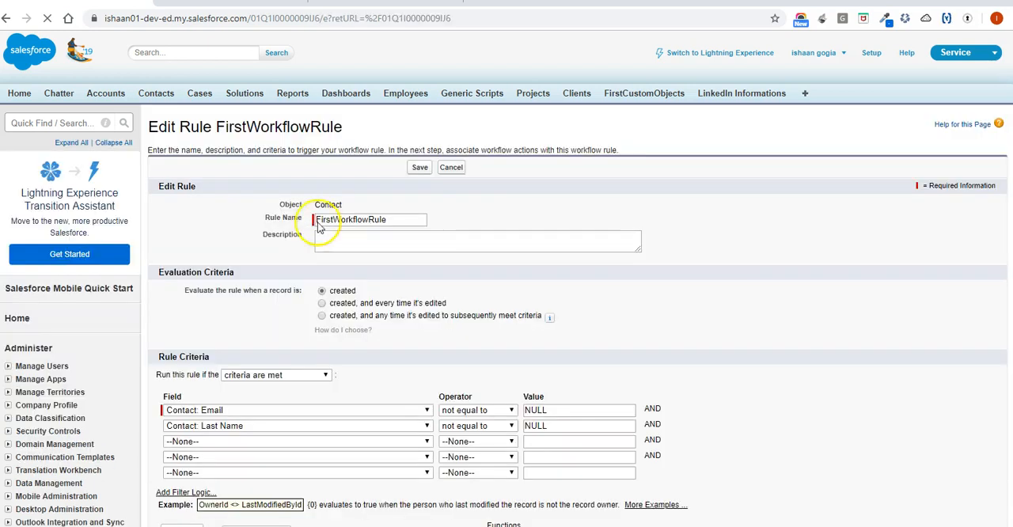
scroll(328, 283, "down", 3)
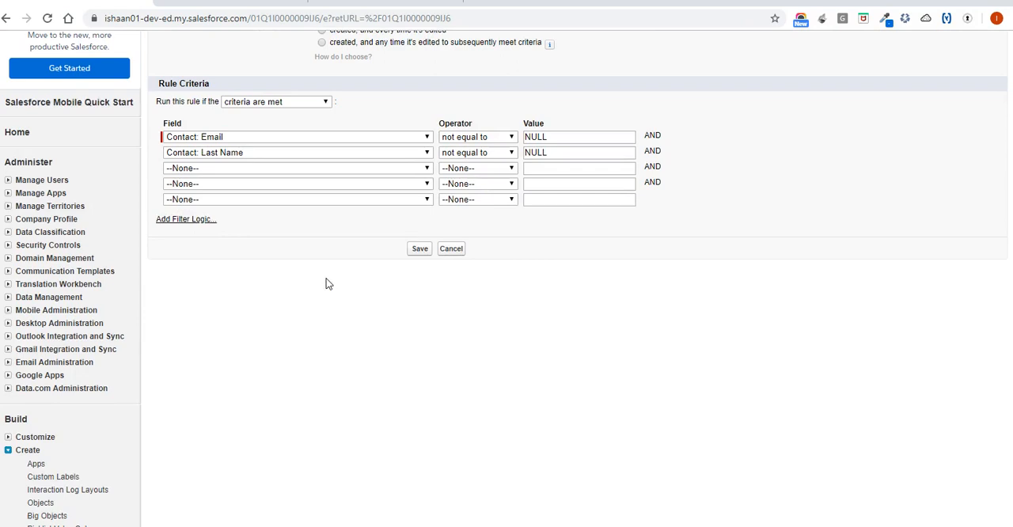
left_click(453, 253)
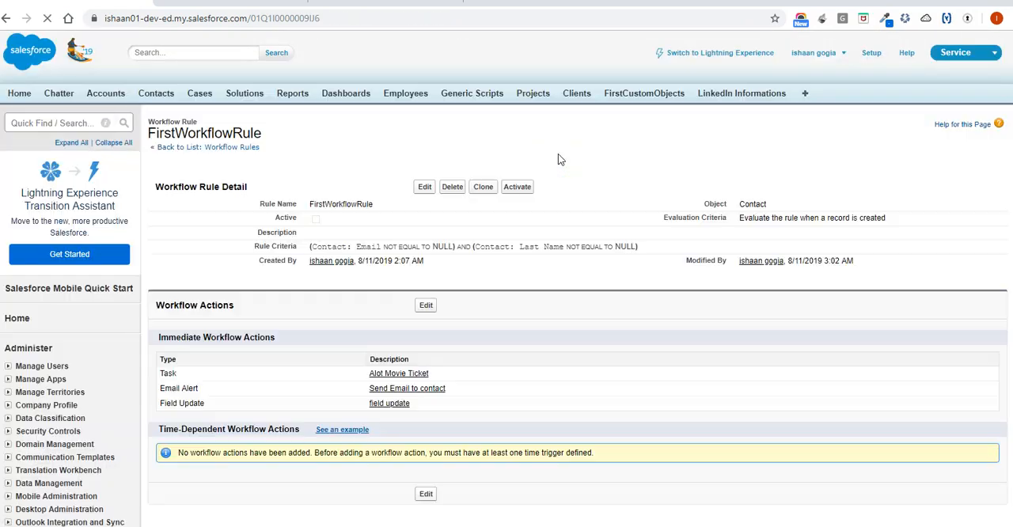
left_click(516, 187)
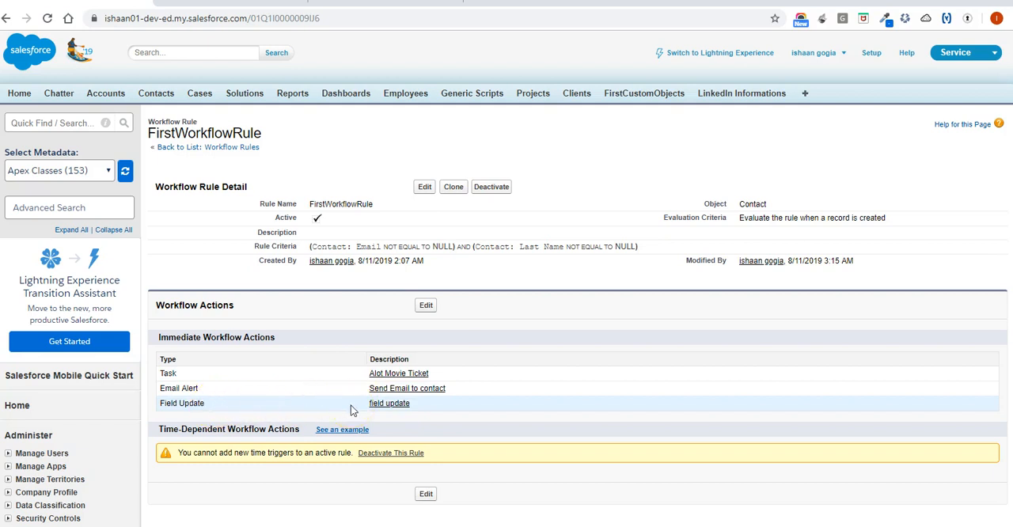
Start a new contact with first name Workflow and last name WFContact.
left_click(154, 94)
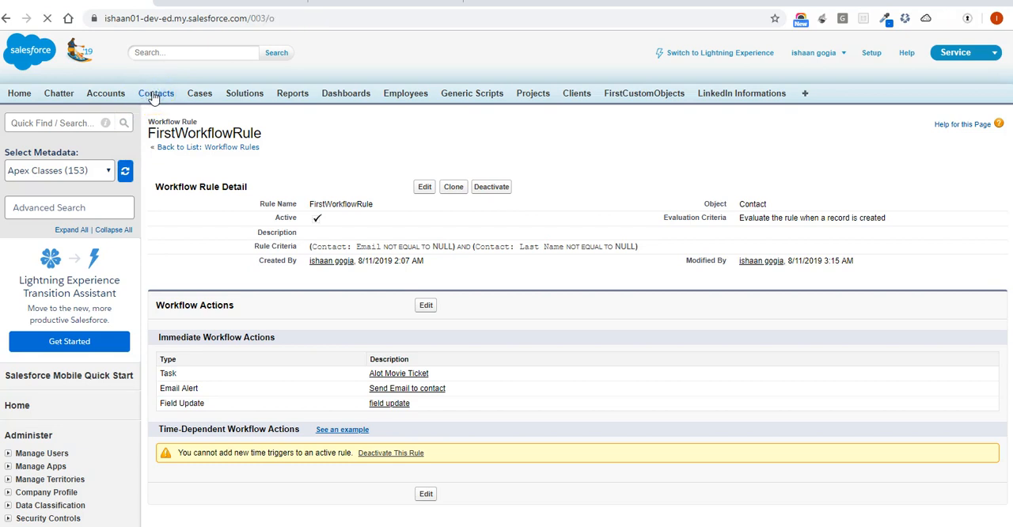
left_click(424, 196)
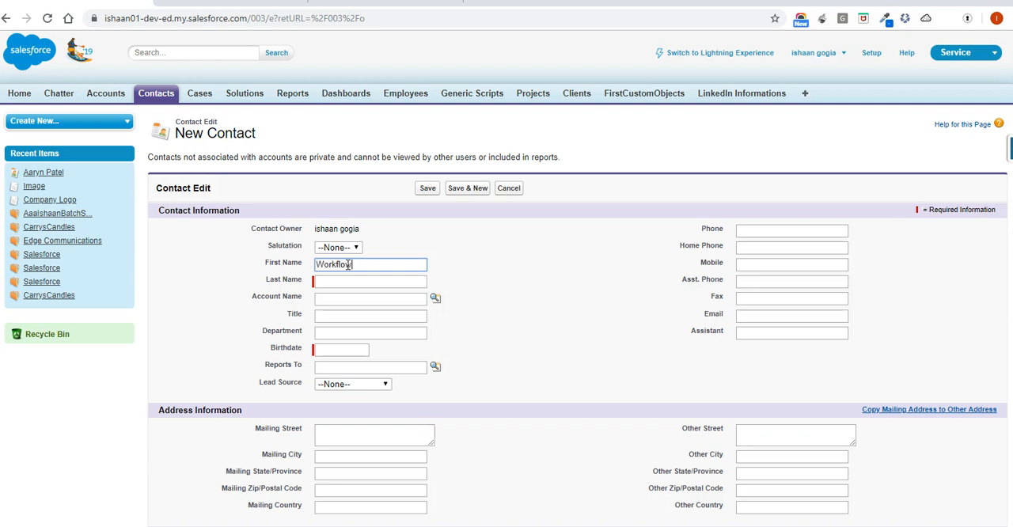
key("Tab")
type("T")
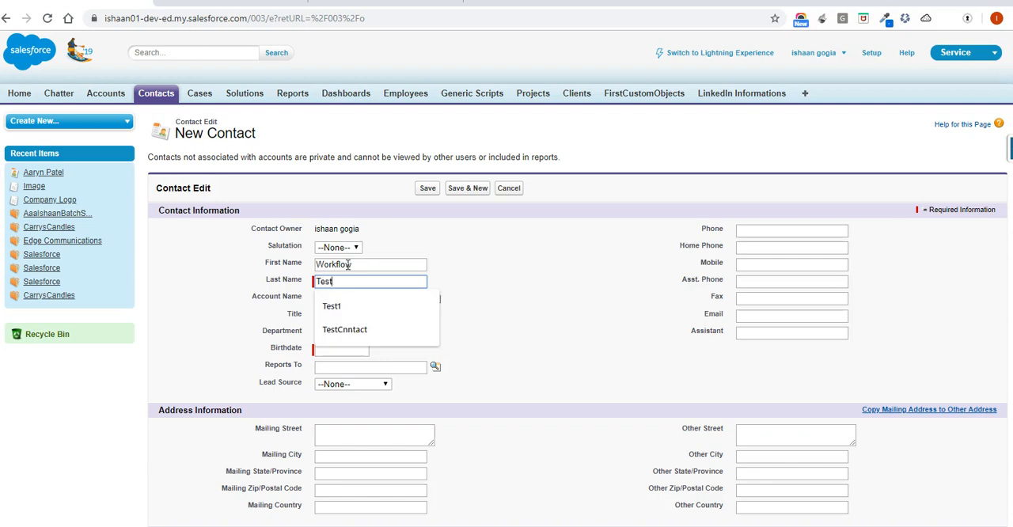
key("BackSpace")
key("BackSpace")
type("WFCOntact")
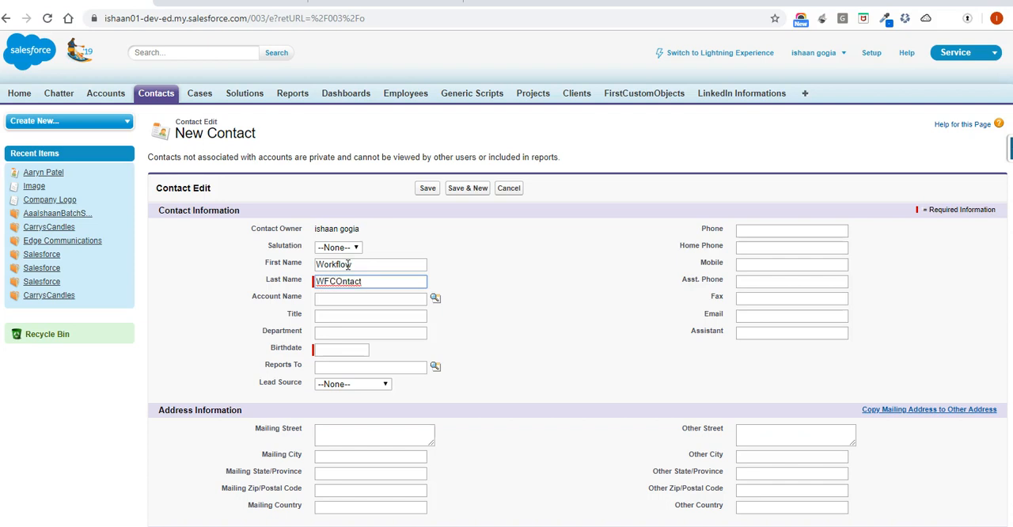
left_click(345, 282)
key("BackSpace")
type("ontact")
Fill in the new contact's email address using the suggested saved entry.
left_click(763, 315)
type("ishaan")
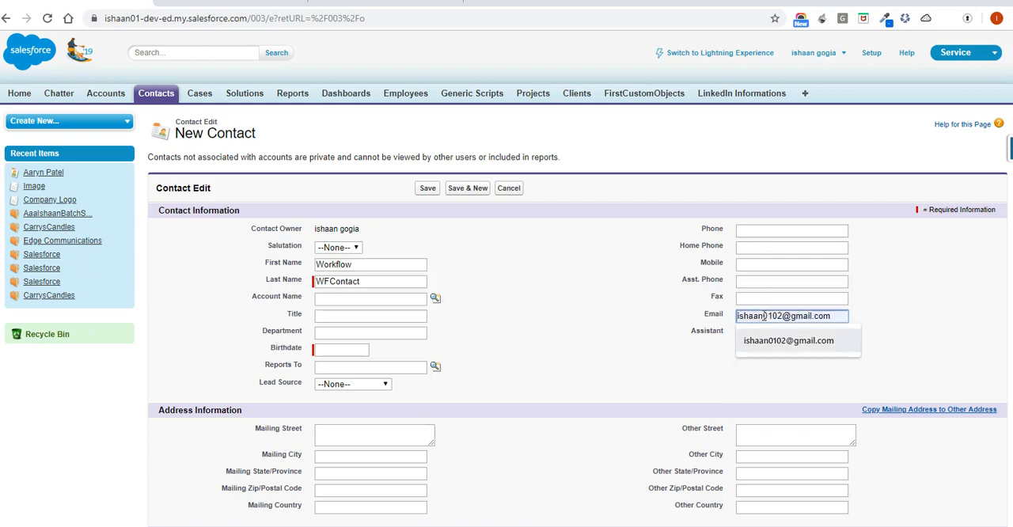
left_click(768, 340)
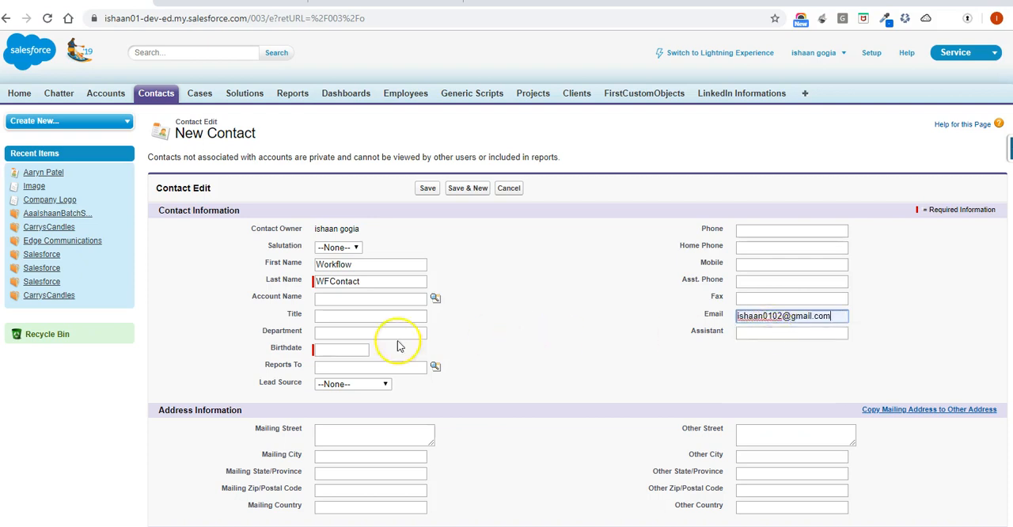
Choose the new contact's birthdate from the calendar and try to save the contact.
left_click(348, 349)
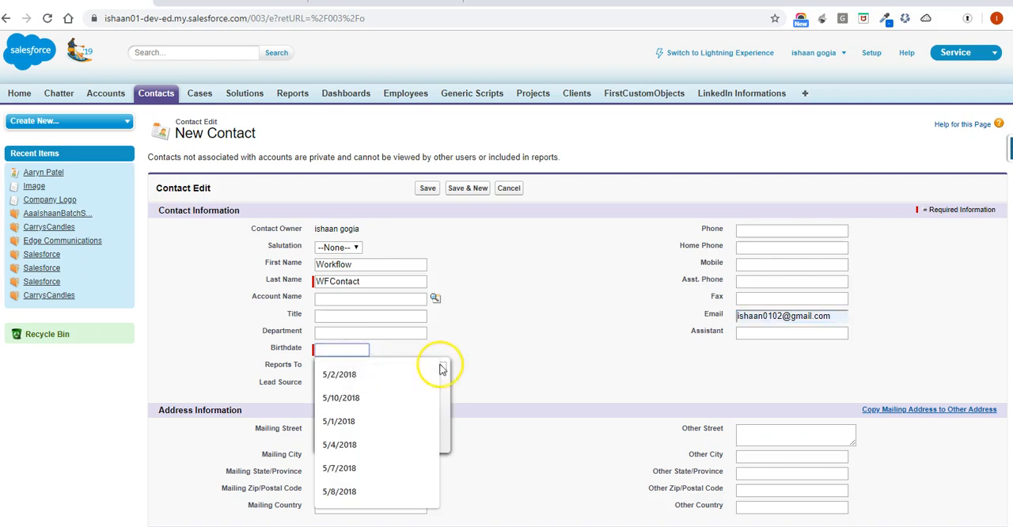
double_click(449, 397)
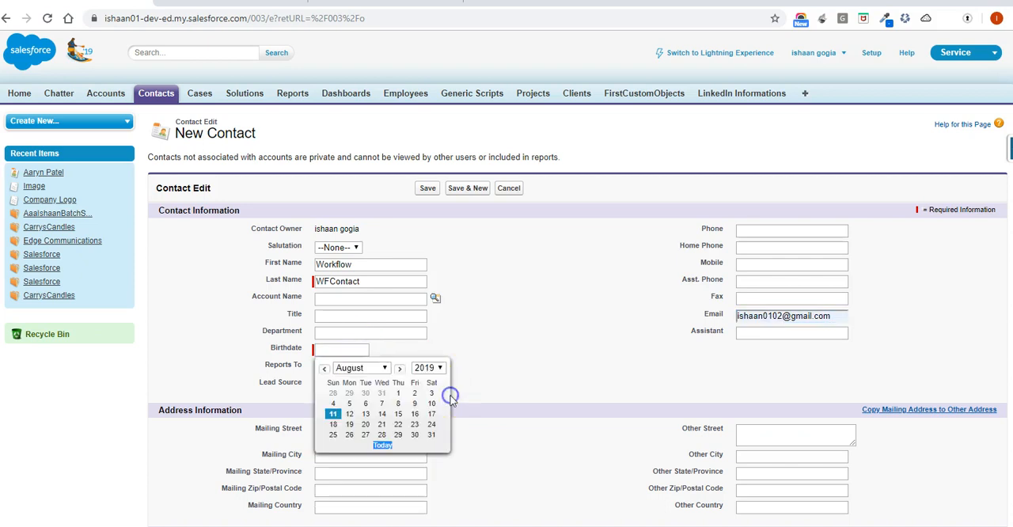
left_click(348, 403)
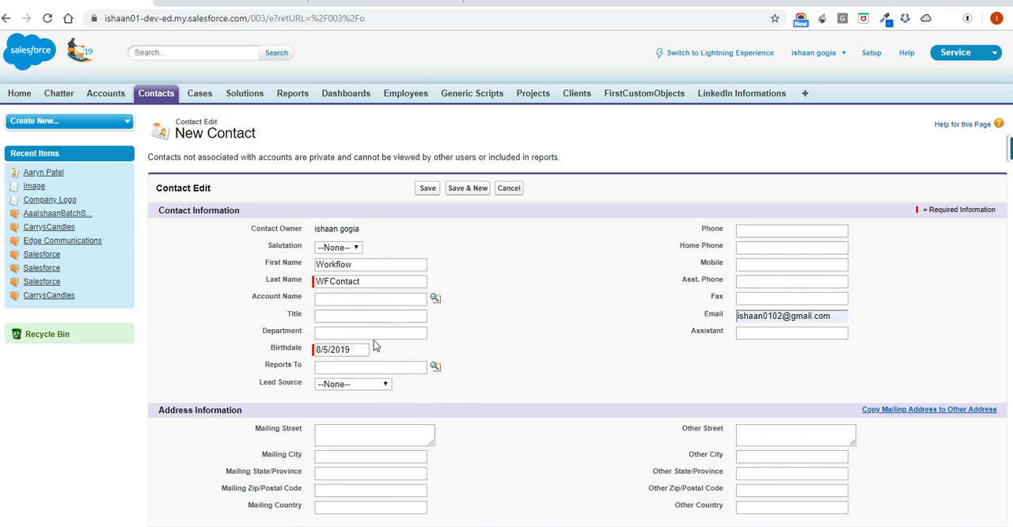
scroll(375, 346, "down", 3)
scroll(375, 346, "up", 5)
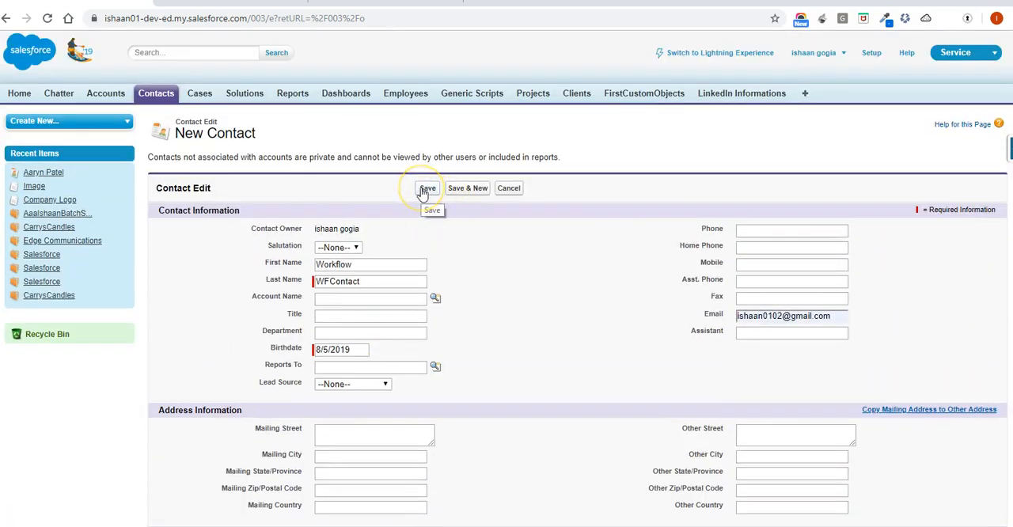
left_click(425, 190)
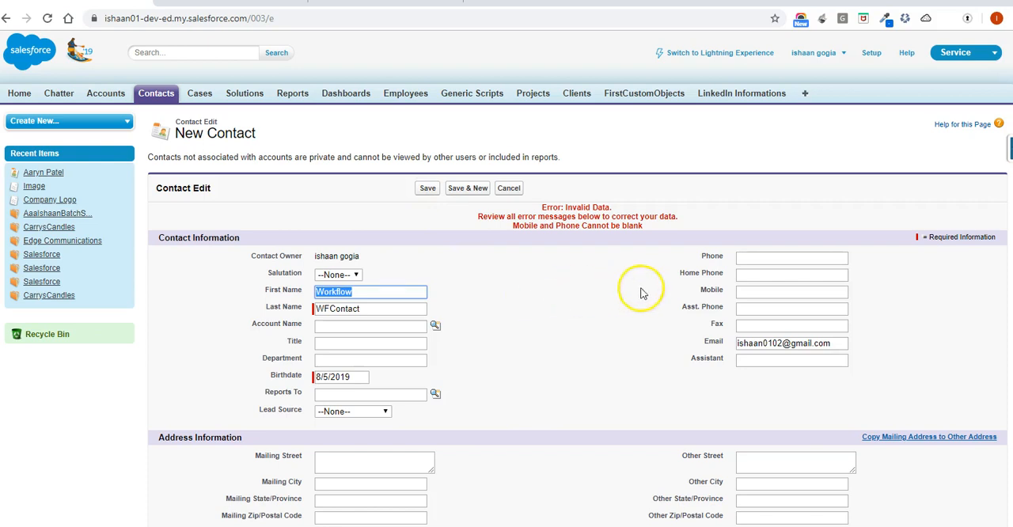
Fill in the contact's phone and mobile numbers and save the new contact.
left_click(751, 260)
type("3255")
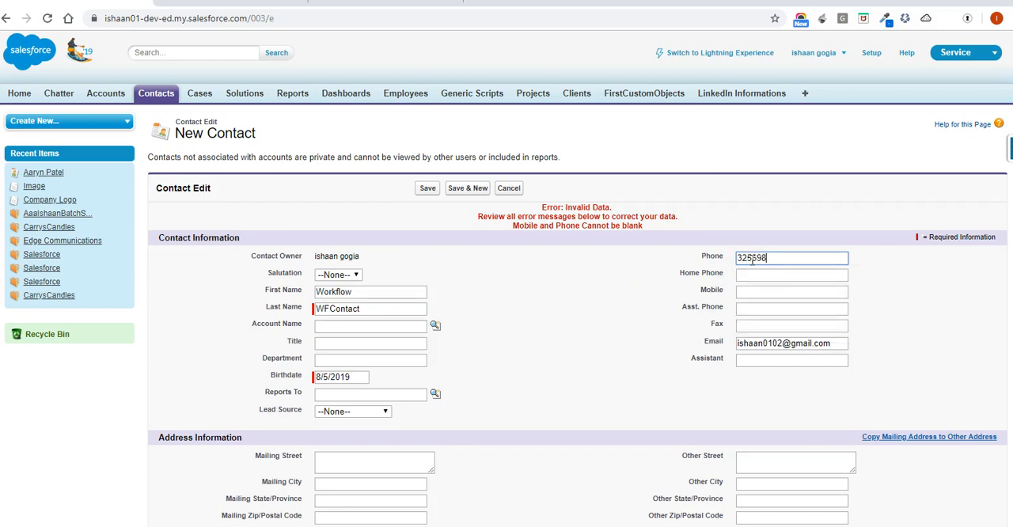
left_click(766, 294)
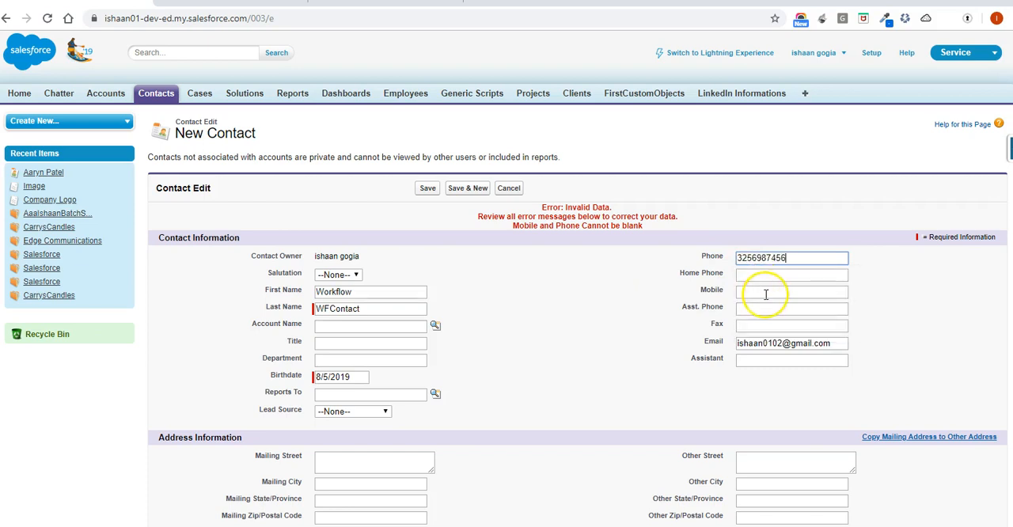
type("1236547890")
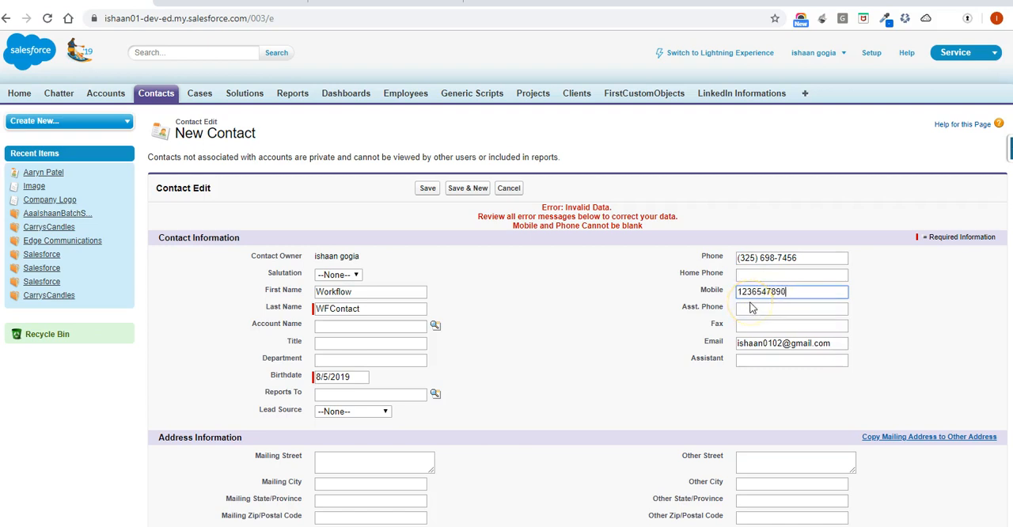
double_click(603, 293)
left_click(427, 192)
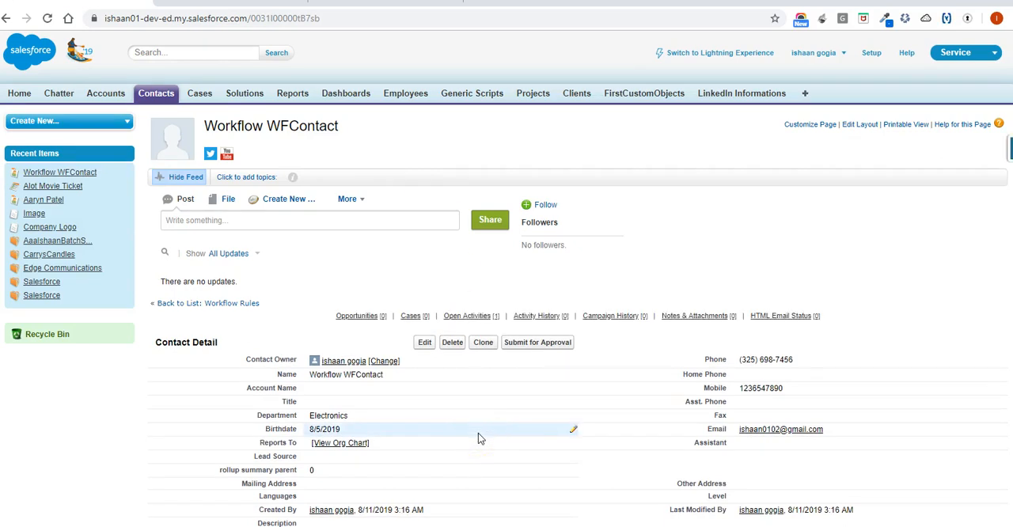
Examine the Department value on the new contact and compare it with the Department field of the older contact.
left_click_drag(255, 419, 360, 417)
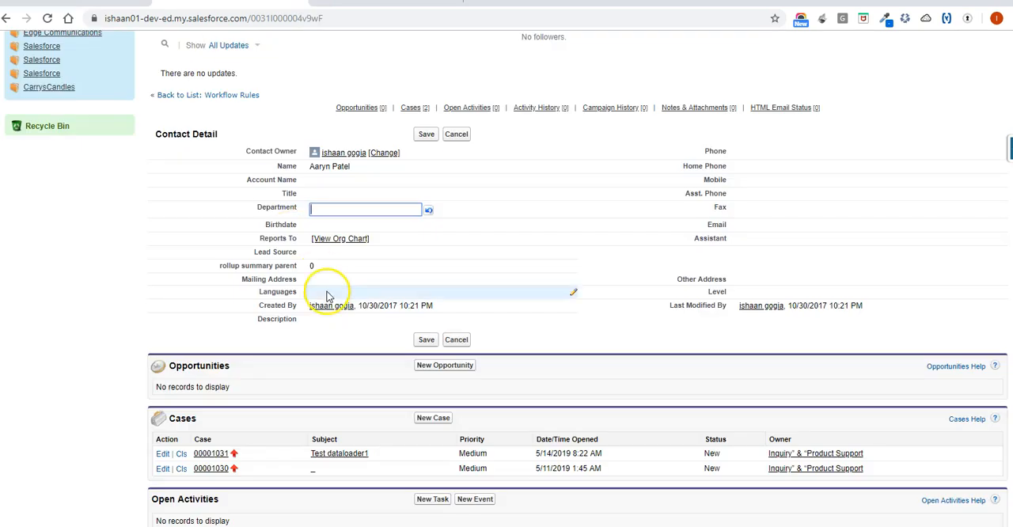
double_click(175, 243)
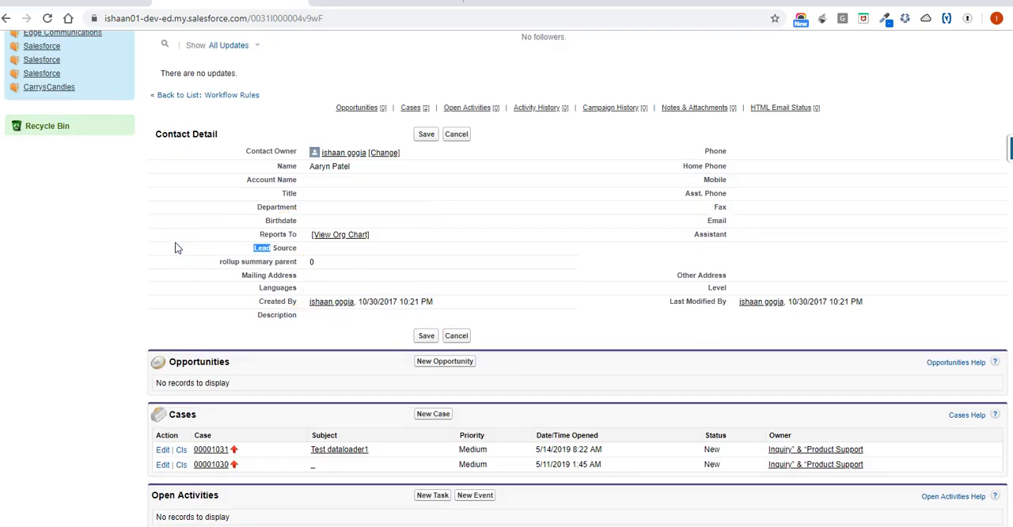
scroll(175, 244, "up", 4)
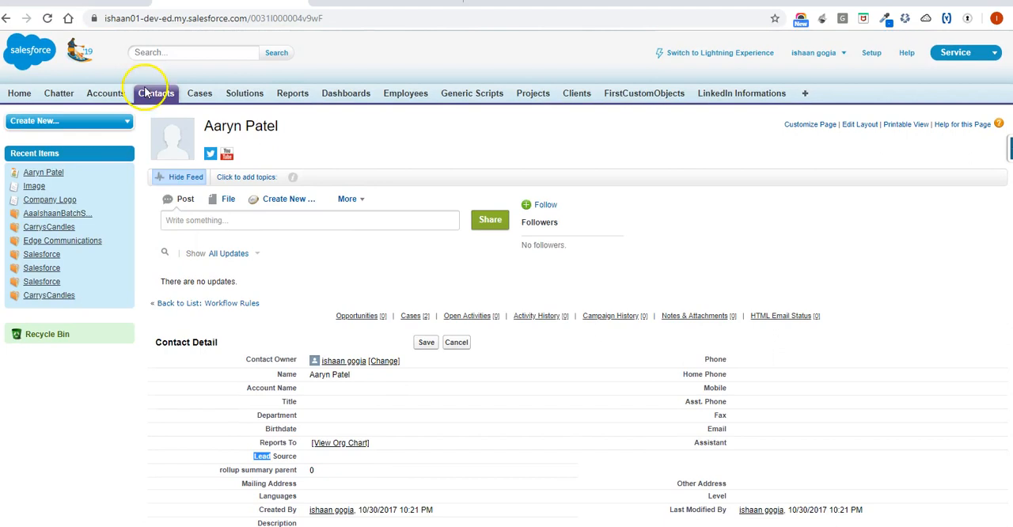
Reopen the Workflow WFContact record and examine its Department value and its Open Activities list.
left_click(154, 94)
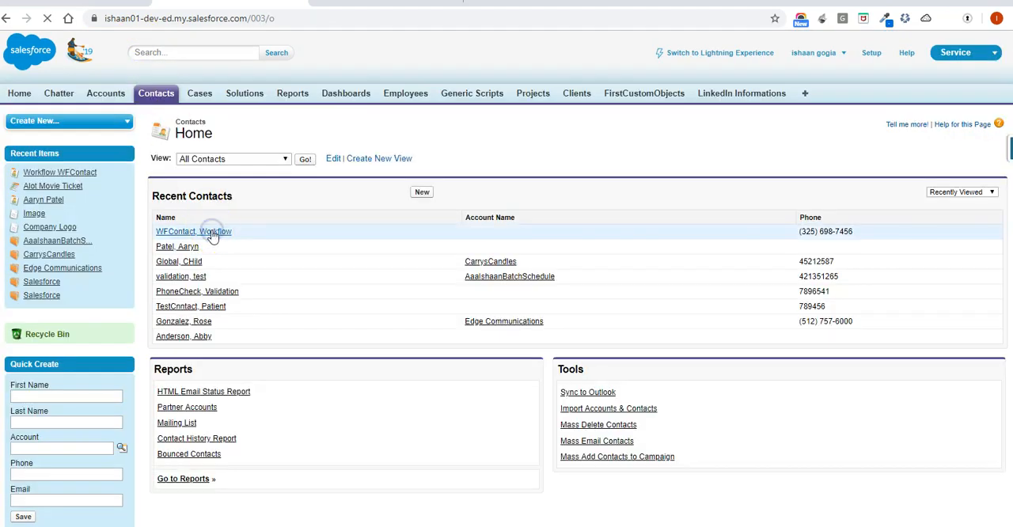
left_click(212, 235)
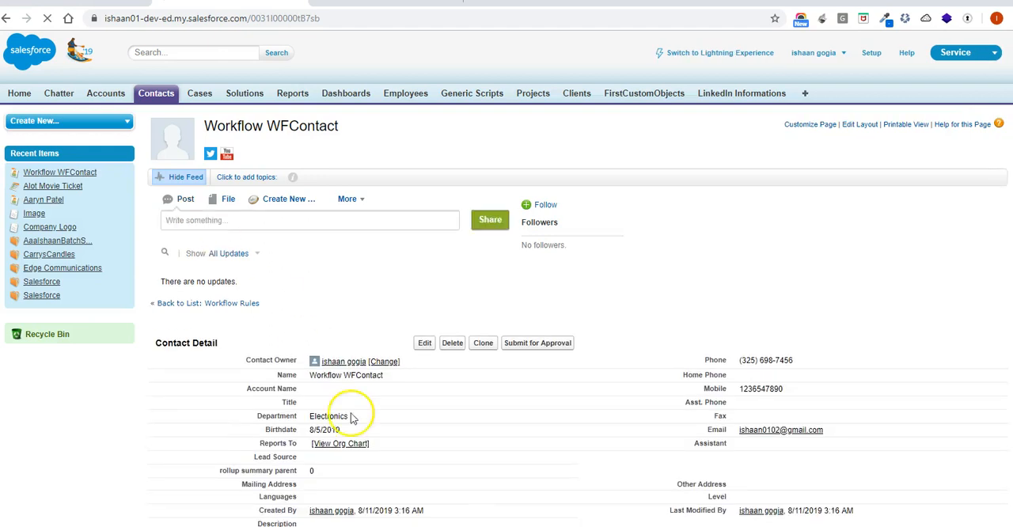
scroll(355, 419, "down", 2)
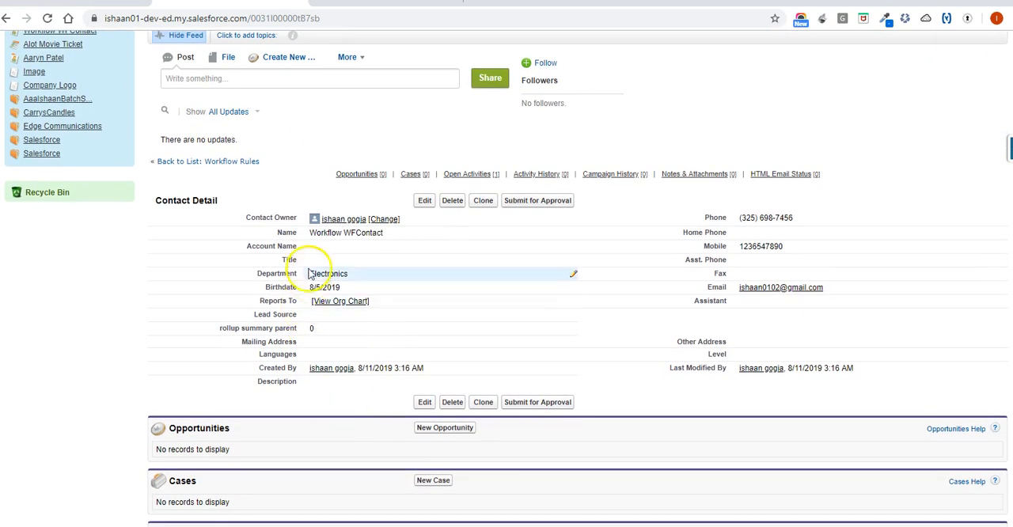
left_click(473, 173)
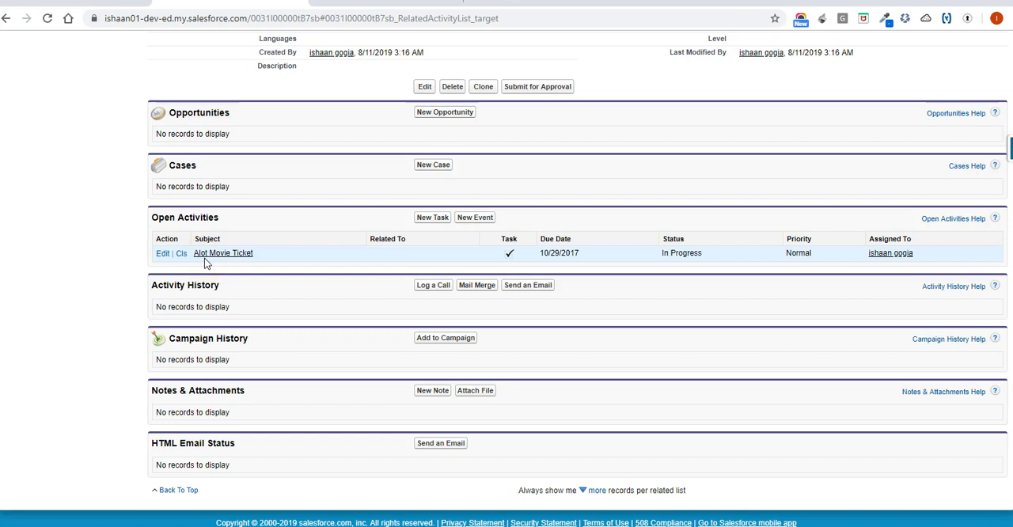
Switch to Gmail and reload the inbox to look for the email sent to the new contact.
left_click(356, 4)
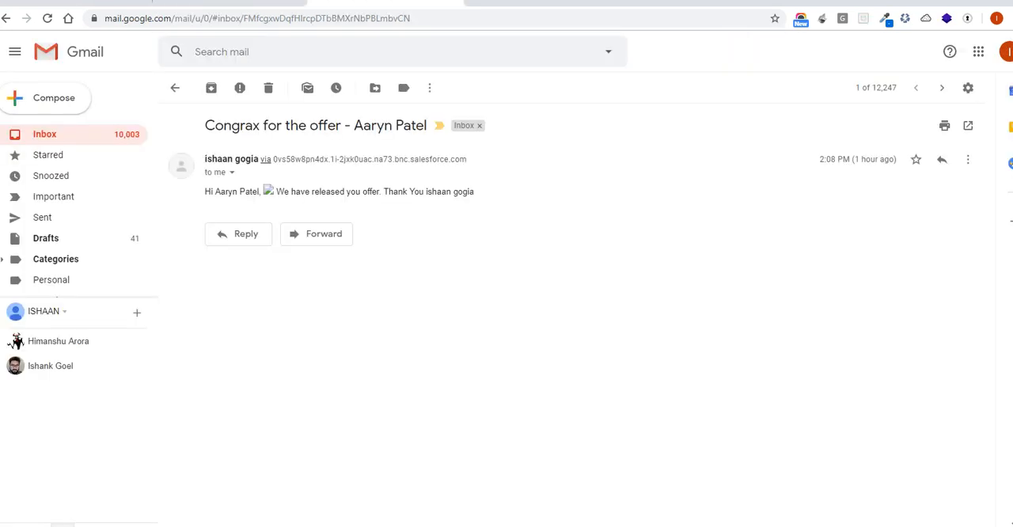
left_click(49, 134)
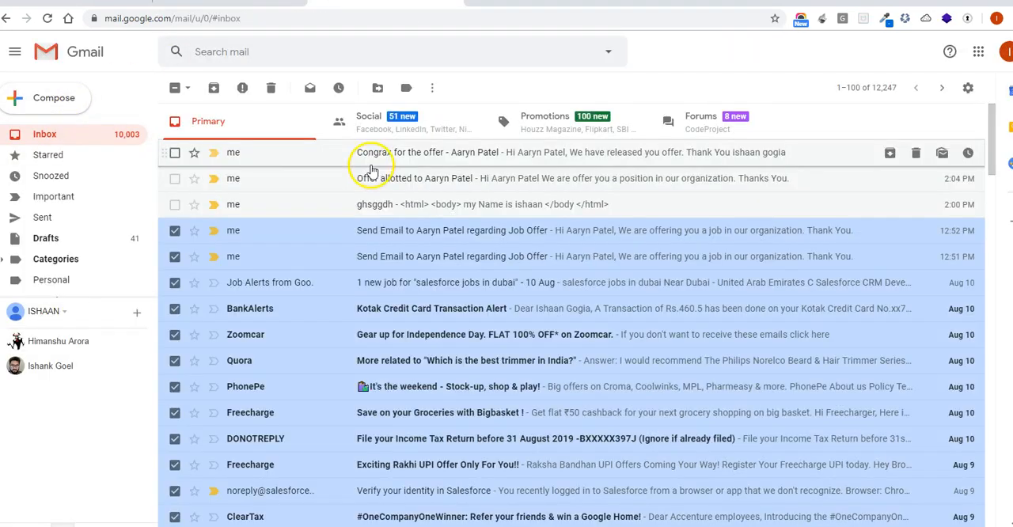
left_click(434, 162)
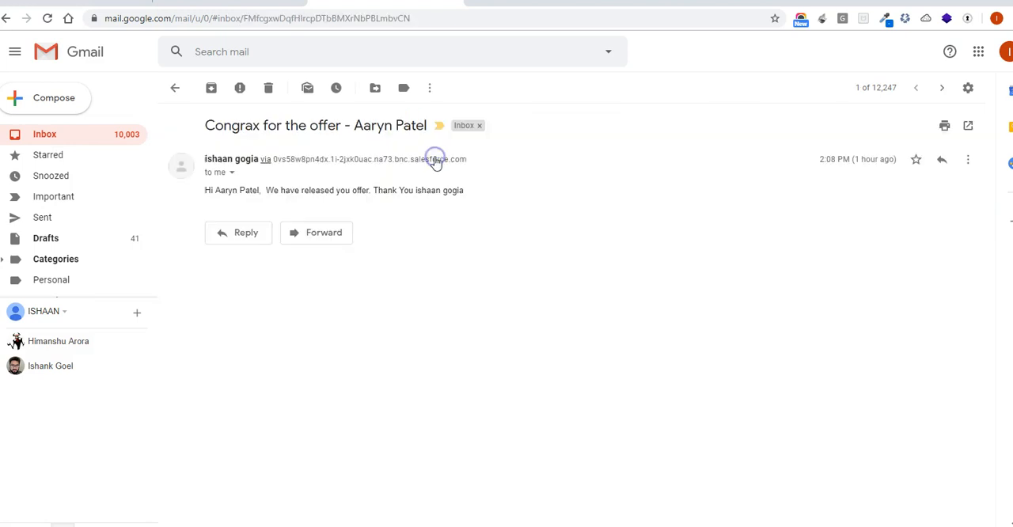
left_click(48, 20)
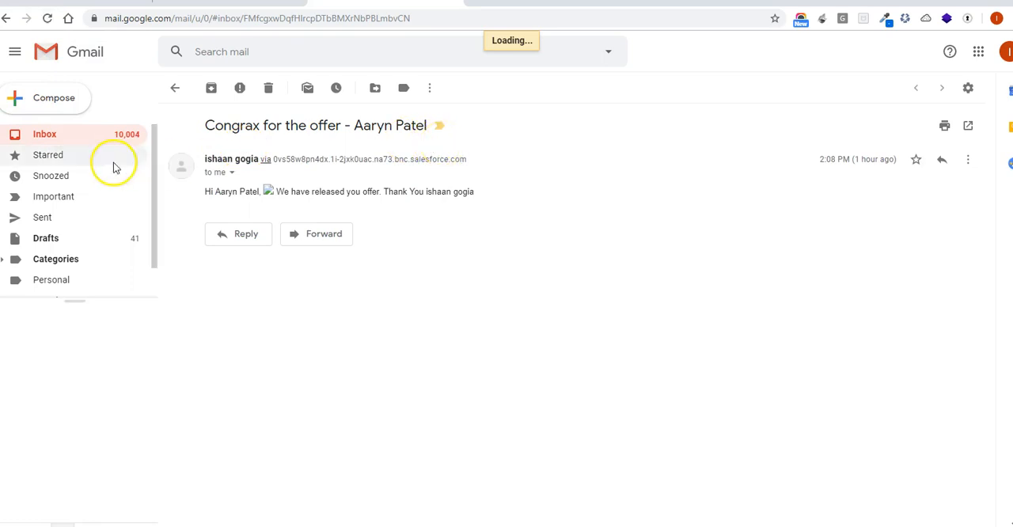
left_click(54, 134)
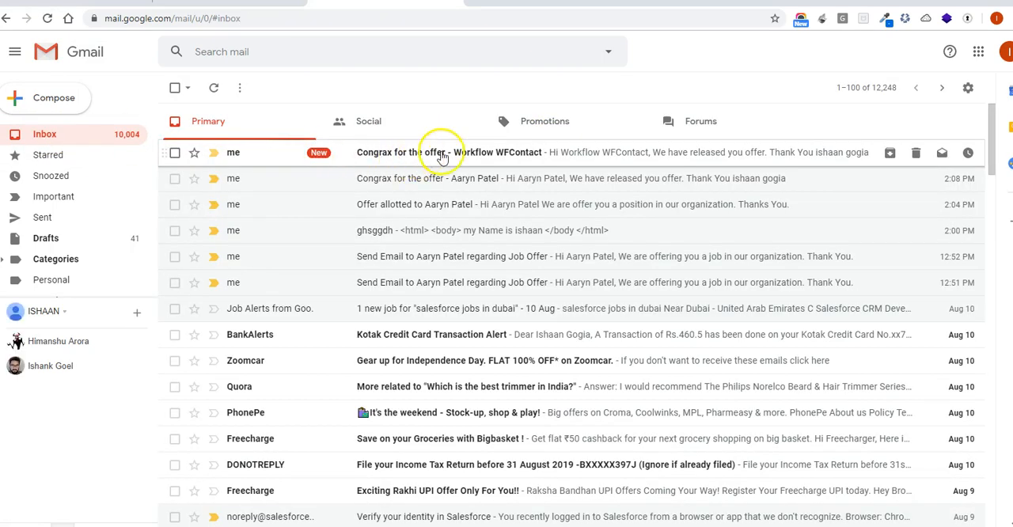
Open the "Congrax for the offer - Workflow WFContact" email, mark it as not suspicious, and examine its sender and recipient details.
left_click(442, 156)
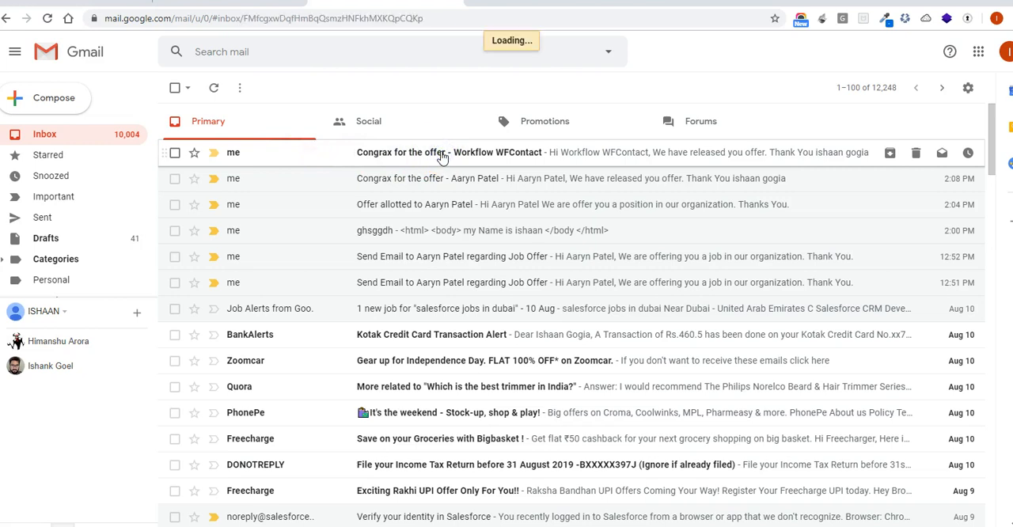
left_click(342, 277)
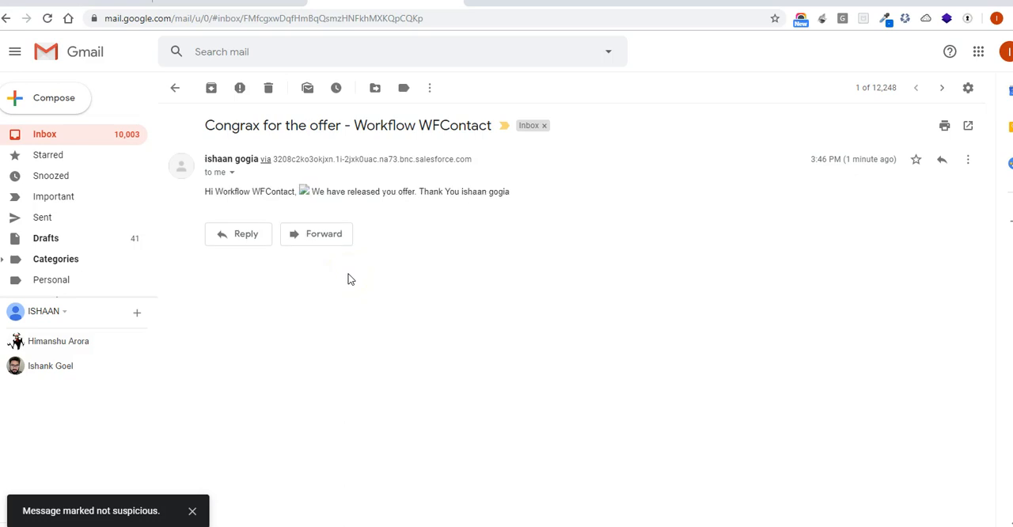
left_click(231, 174)
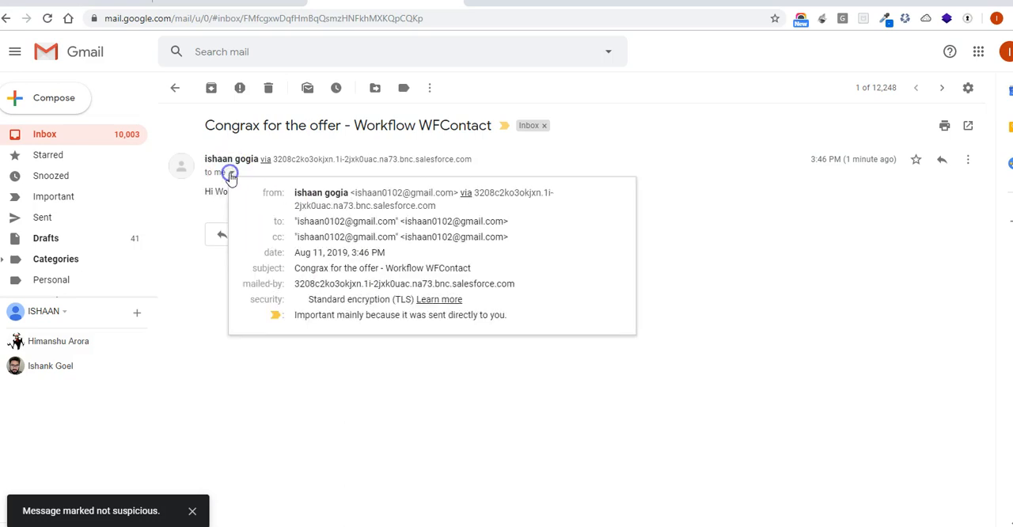
left_click(358, 459)
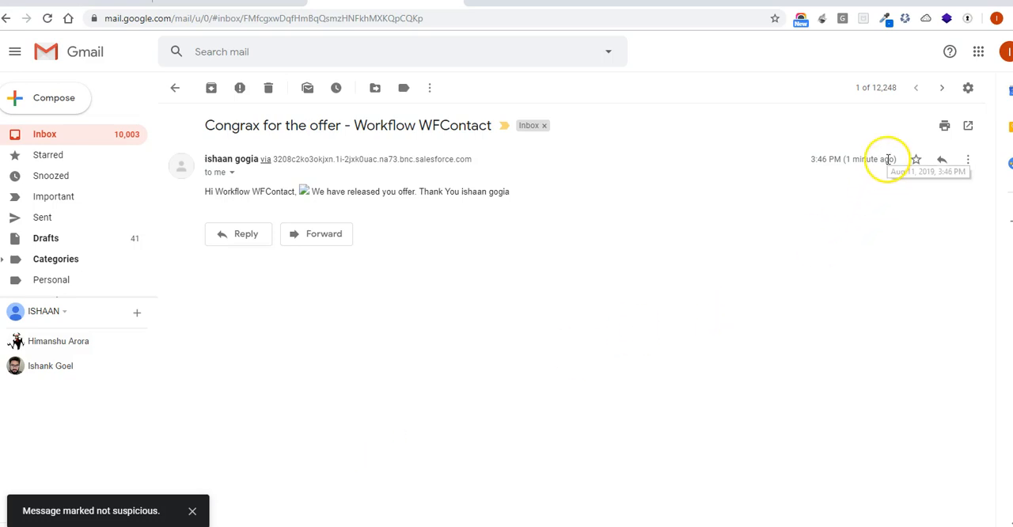
Switch back to Salesforce, search Setup for "workflow", and continue past the introduction to the list of all workflow rules.
left_click(79, 2)
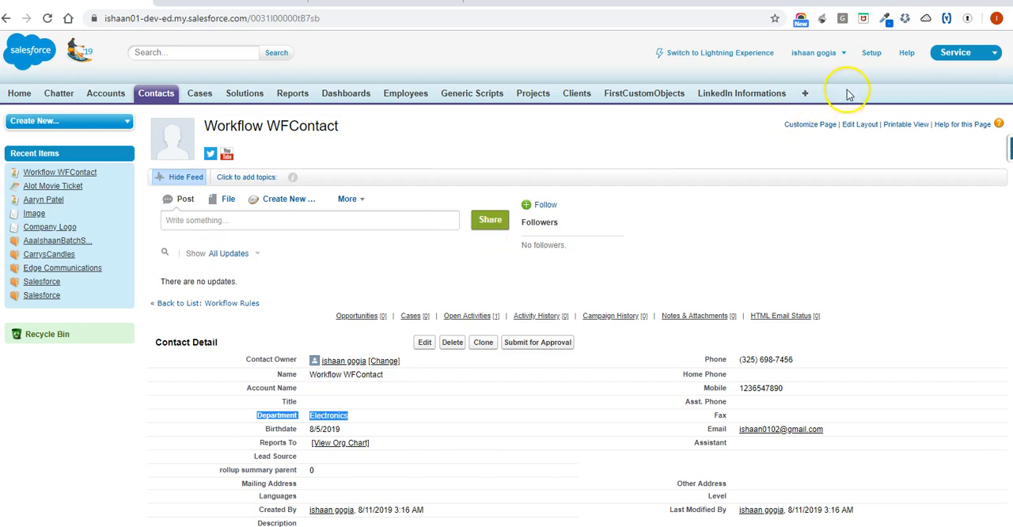
left_click(872, 53)
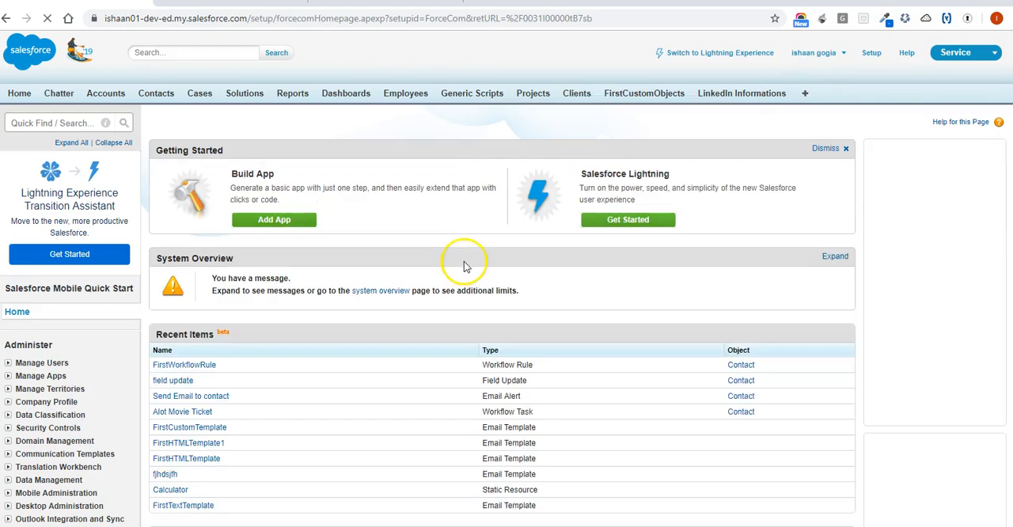
left_click(30, 121)
type("workflo")
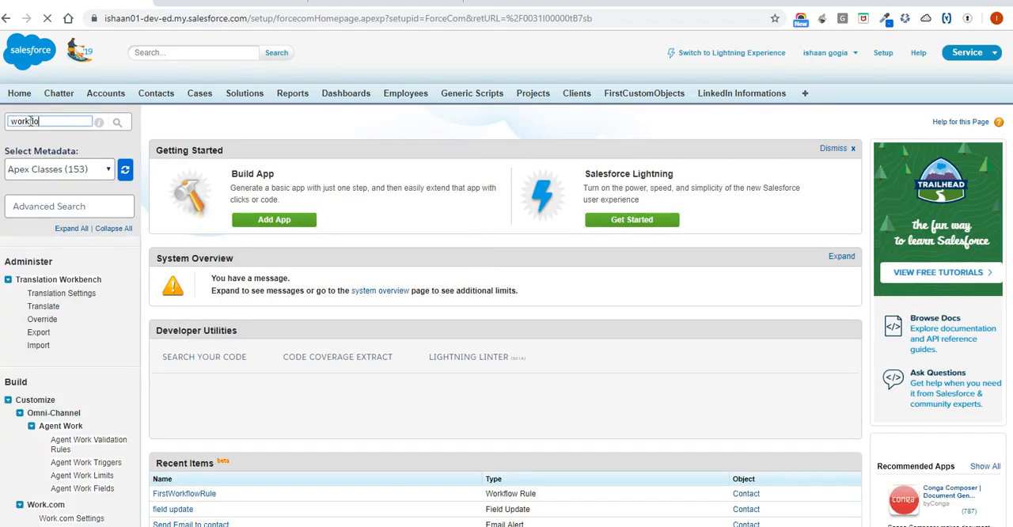
type("ws")
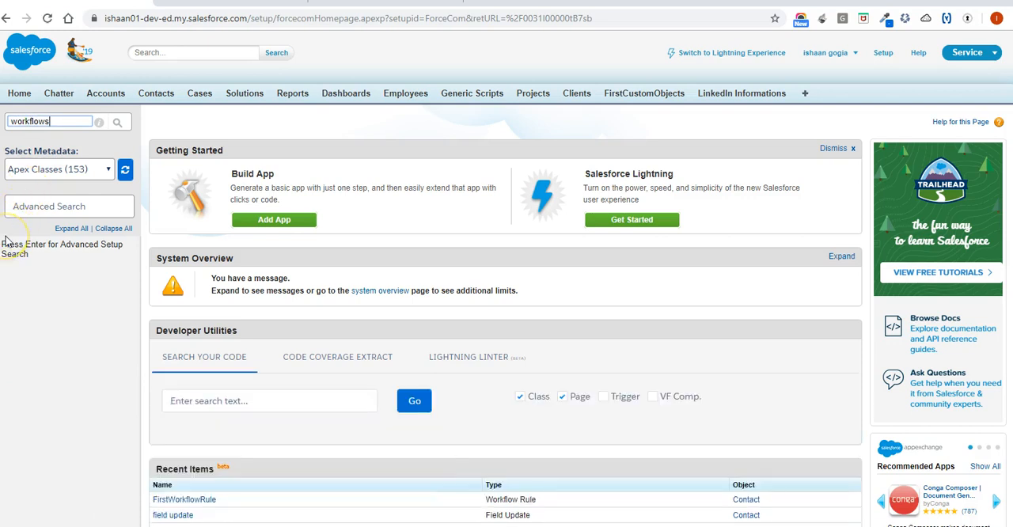
key("BackSpace")
left_click(50, 308)
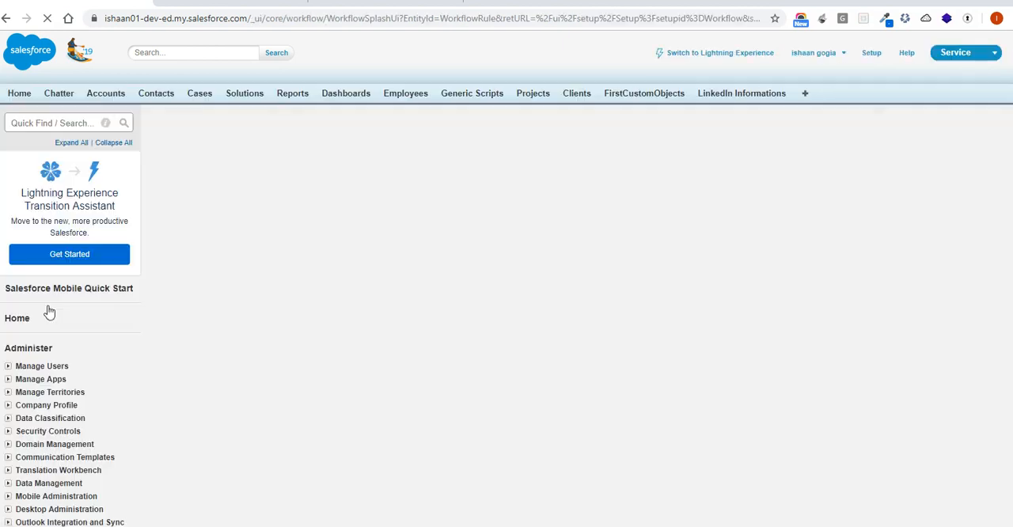
left_click(341, 345)
scroll(317, 360, "down", 1)
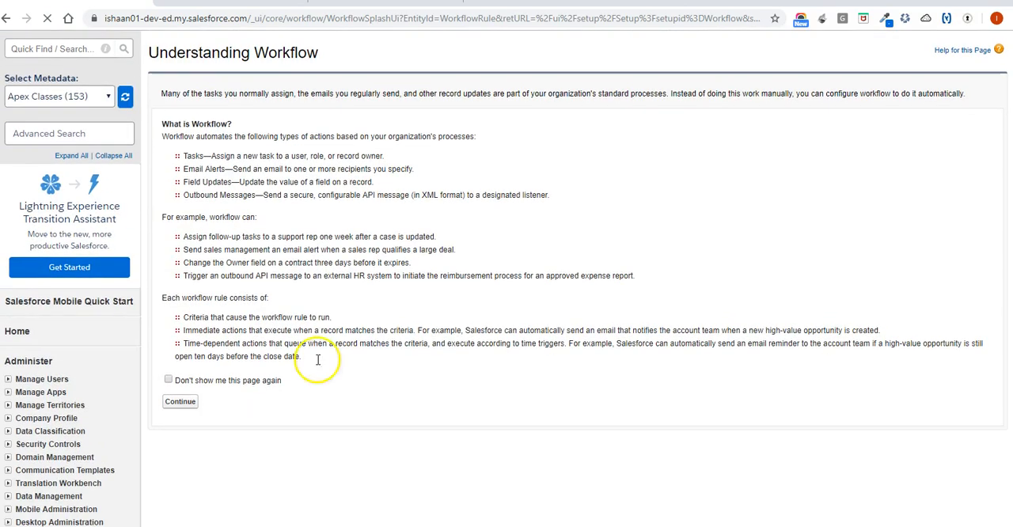
left_click(176, 403)
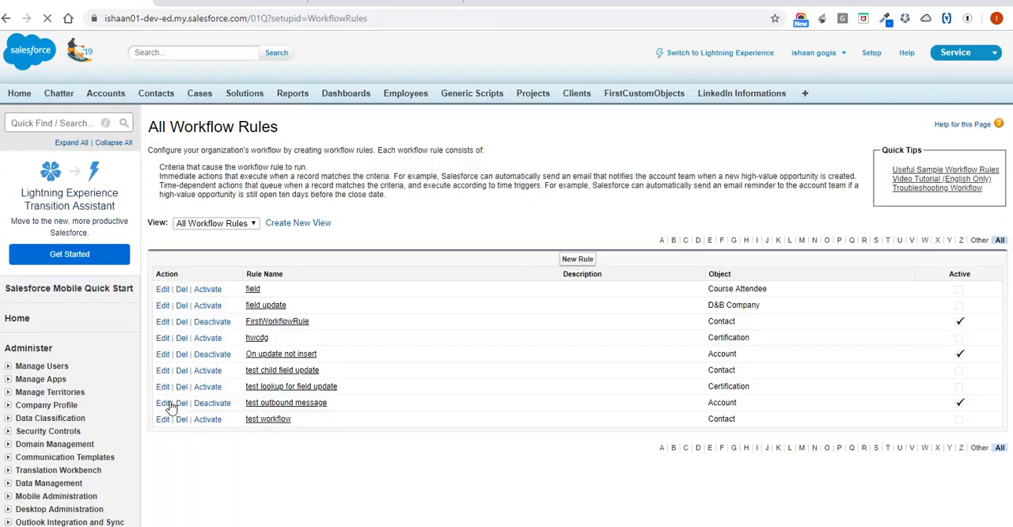
Edit FirstWorkflowRule to evaluate when a record is "created, and every time it's edited", and save the rule.
left_click(309, 325)
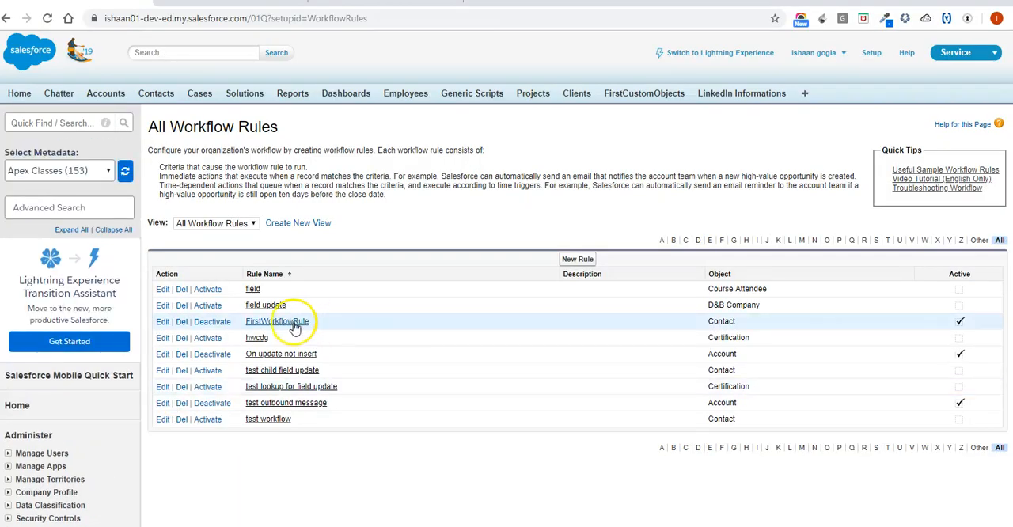
left_click(288, 325)
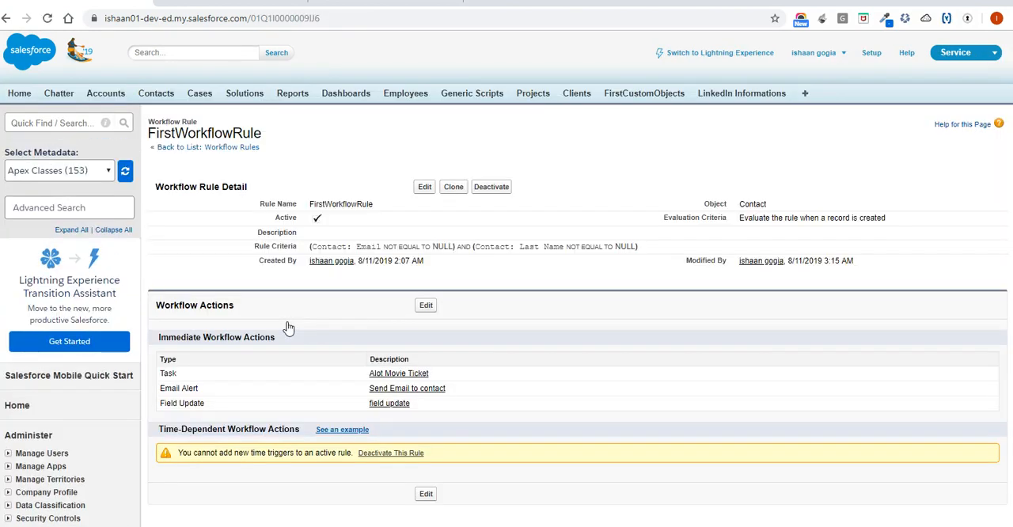
left_click(425, 188)
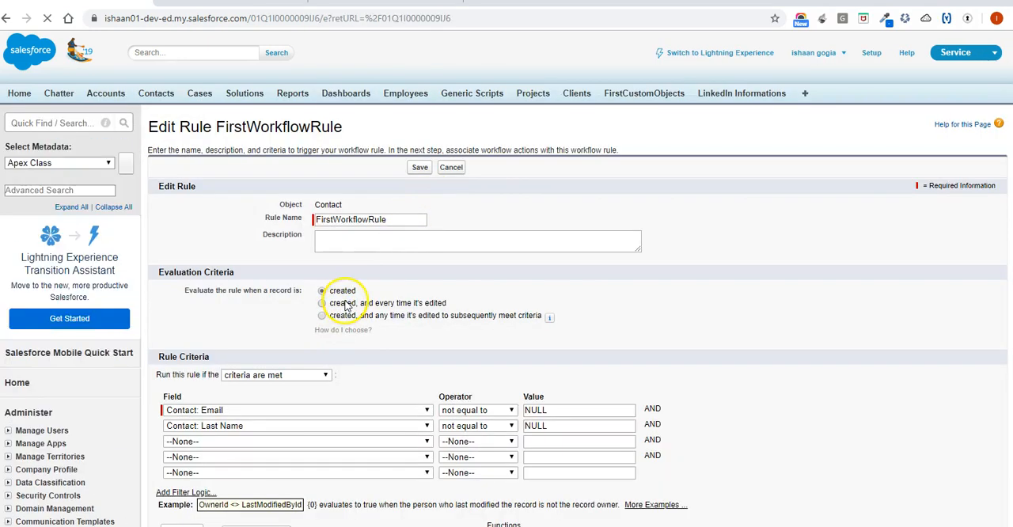
left_click(344, 304)
left_click(419, 167)
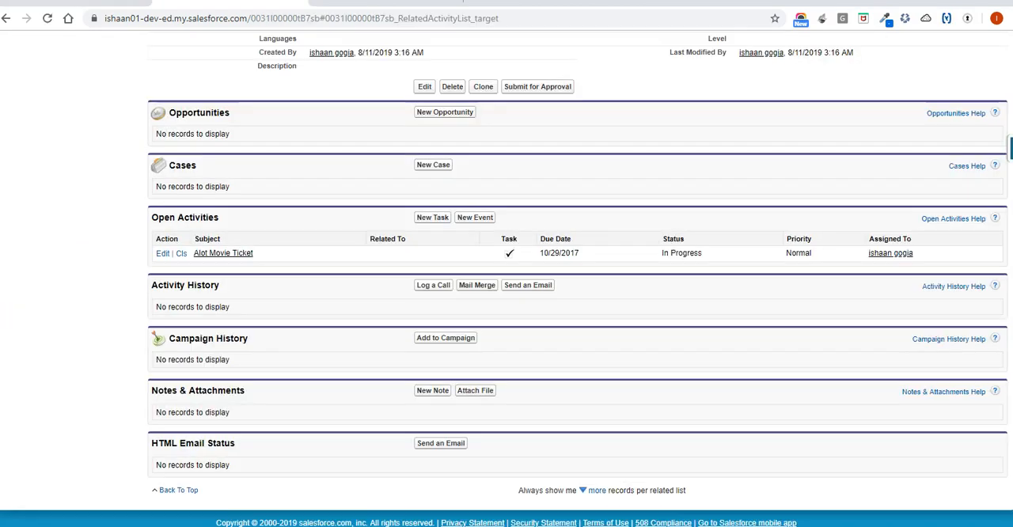
Reload the Workflow WFContact record and examine its Open Activities list and contact details.
left_click(47, 17)
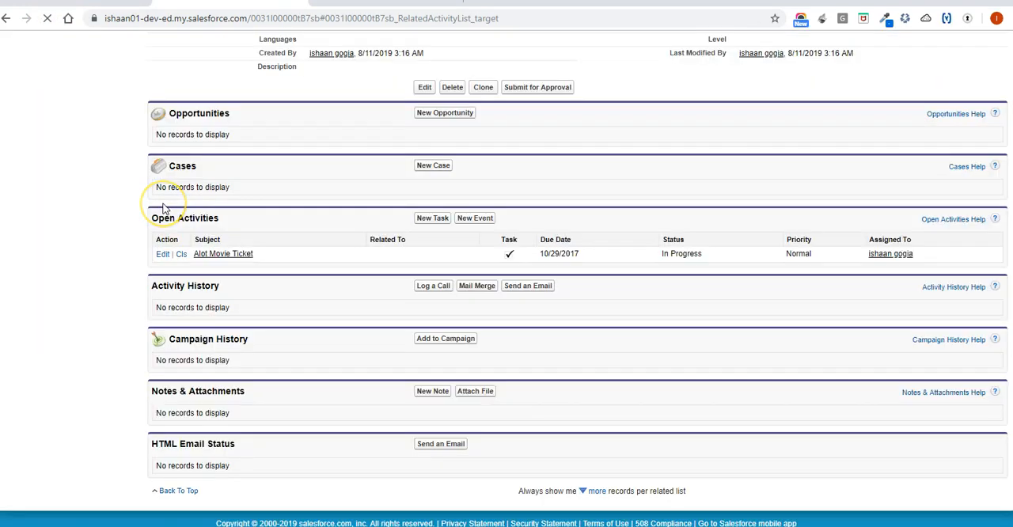
scroll(163, 208, "up", 5)
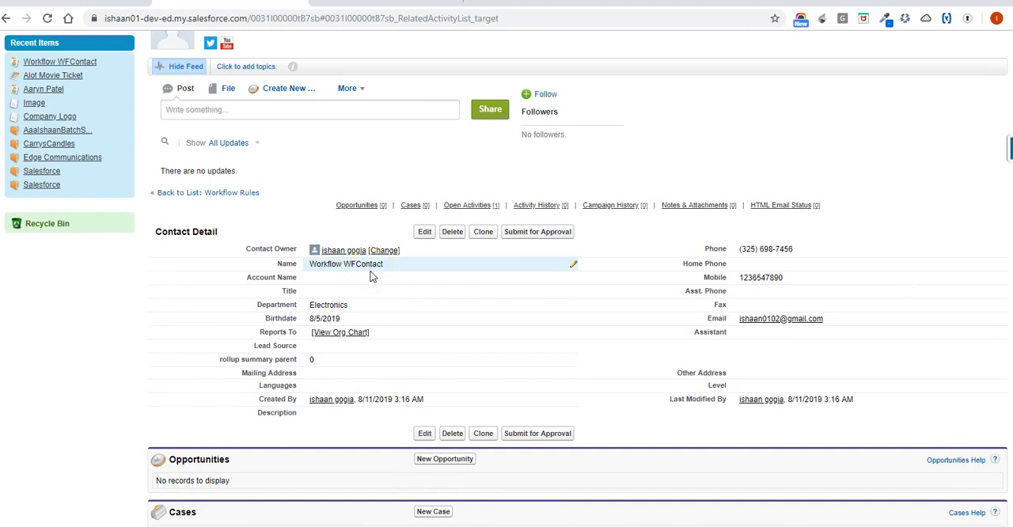
left_click(468, 206)
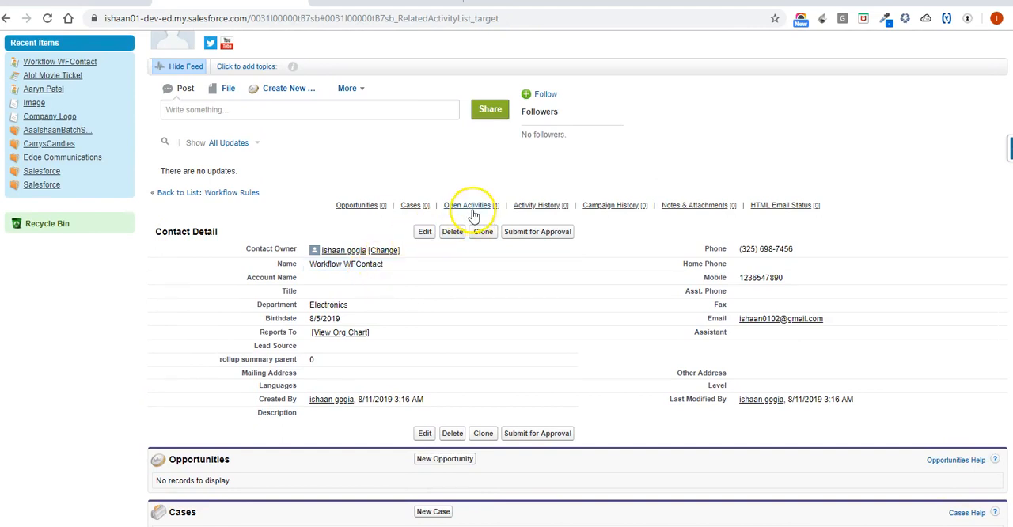
left_click(232, 283)
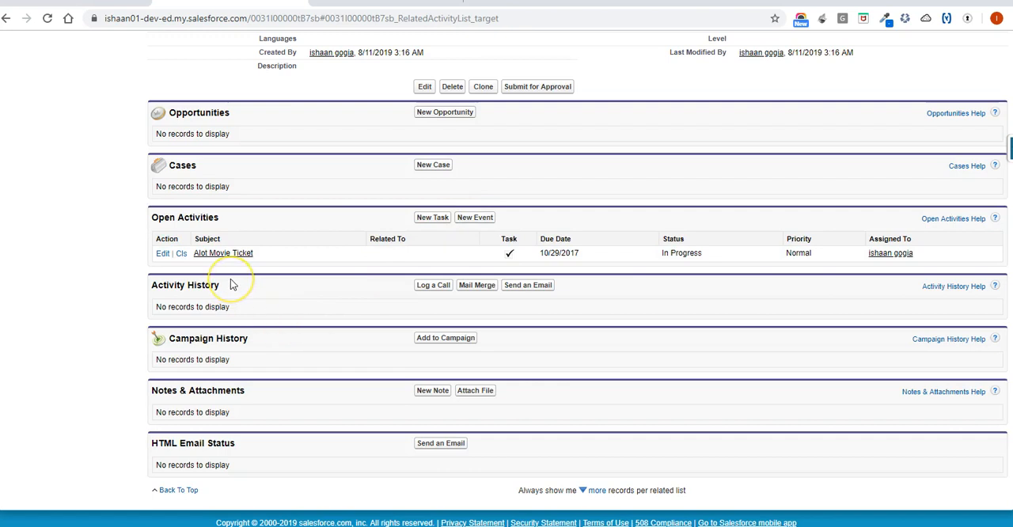
scroll(231, 280, "up", 6)
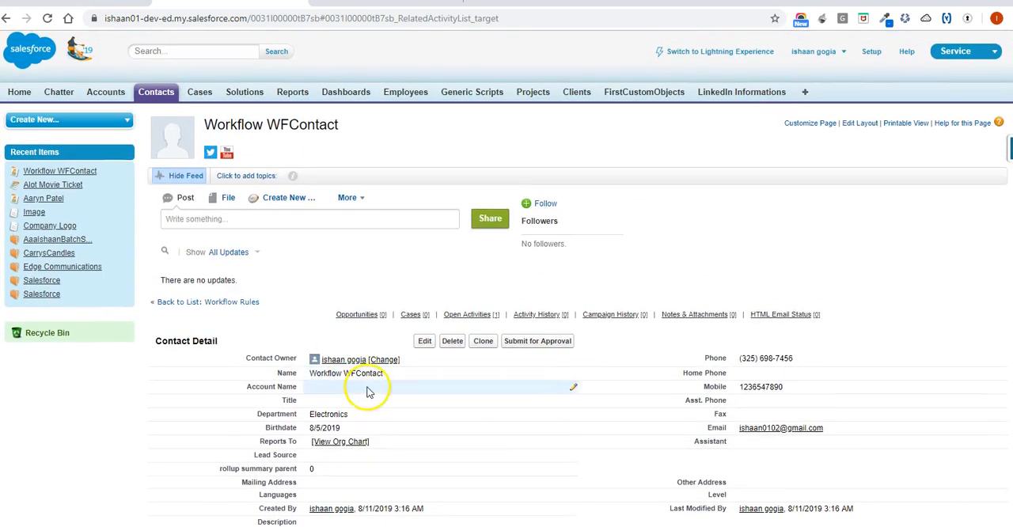
Clear the Department value in the Workflow WFContact record's details.
double_click(377, 420)
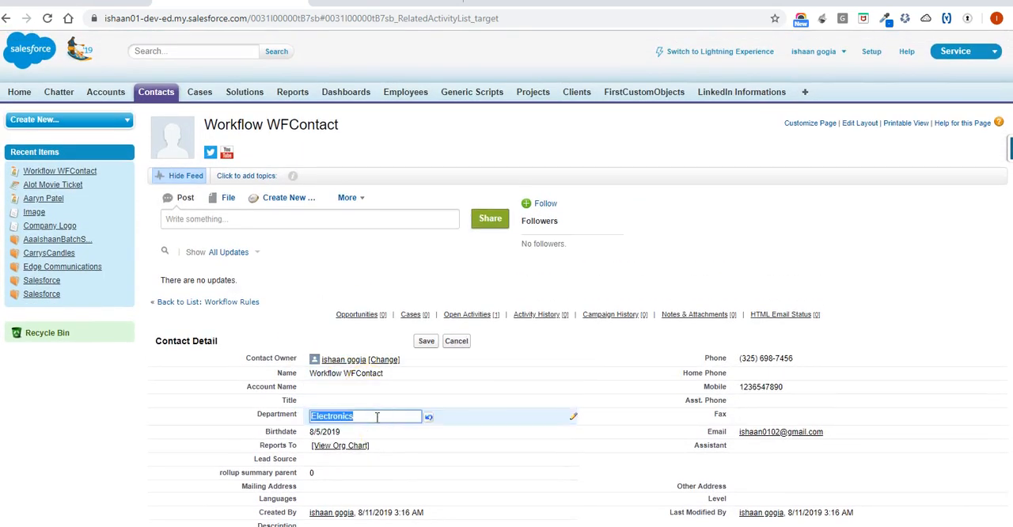
key("BackSpace")
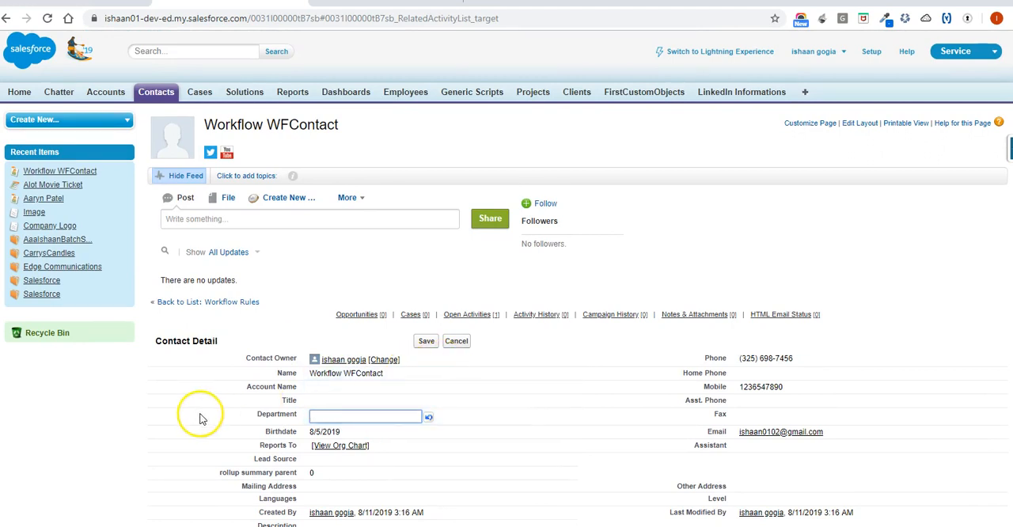
left_click(113, 432)
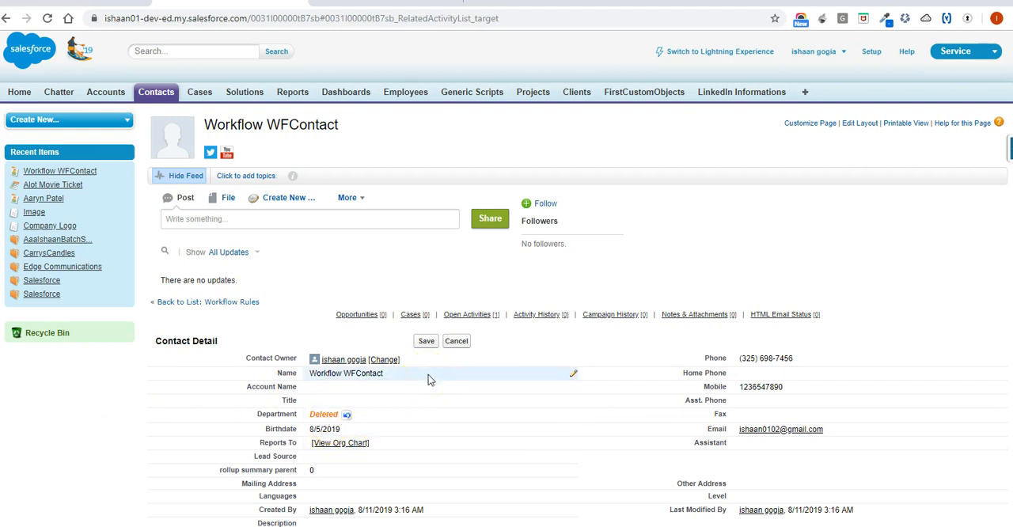
Review FirstWorkflowRule's criteria and actions, and examine the Open Activities on the unsaved Workflow WFContact record.
left_click(79, 2)
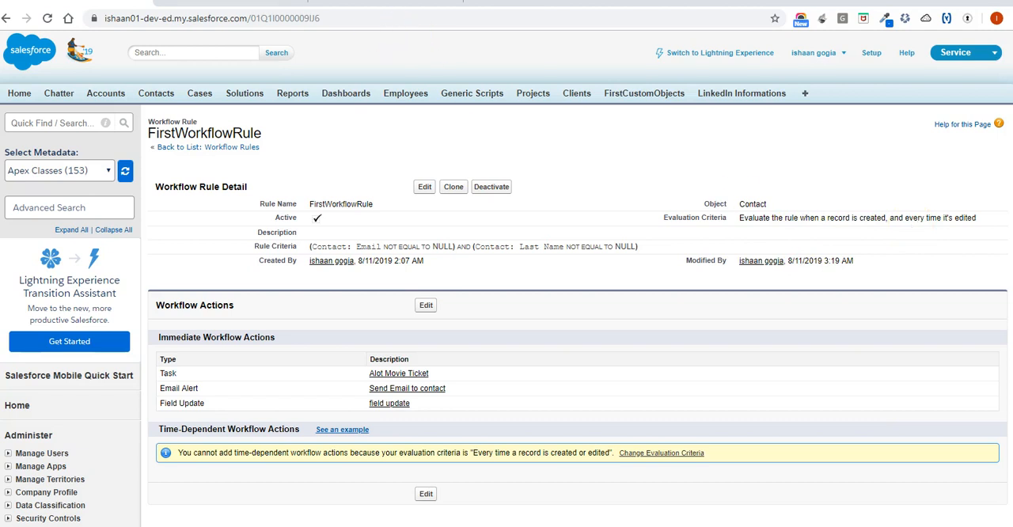
left_click(231, 3)
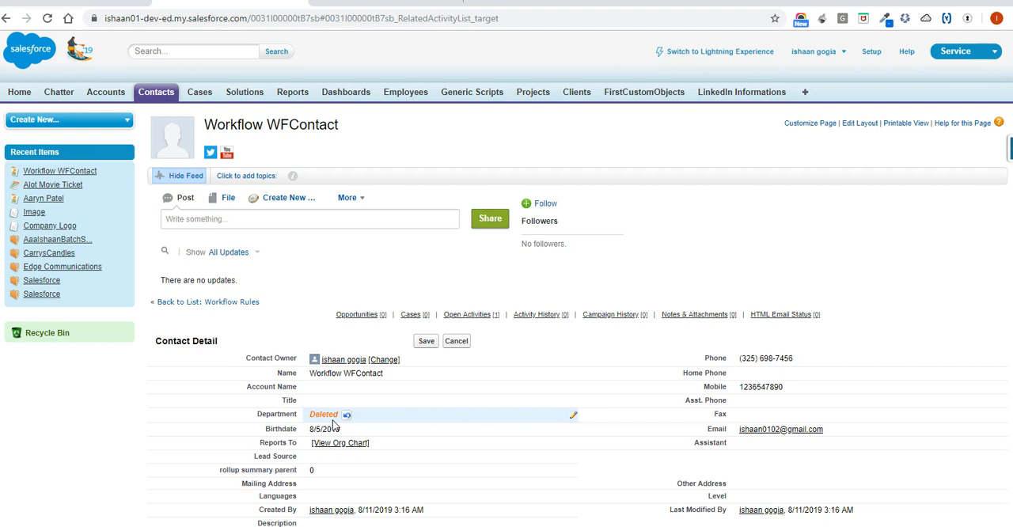
scroll(332, 422, "down", 3)
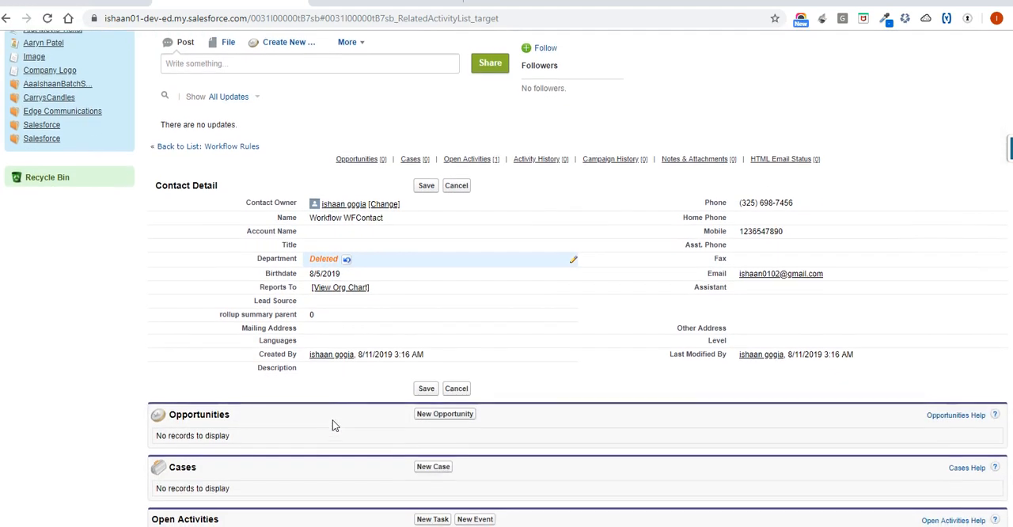
scroll(333, 420, "down", 5)
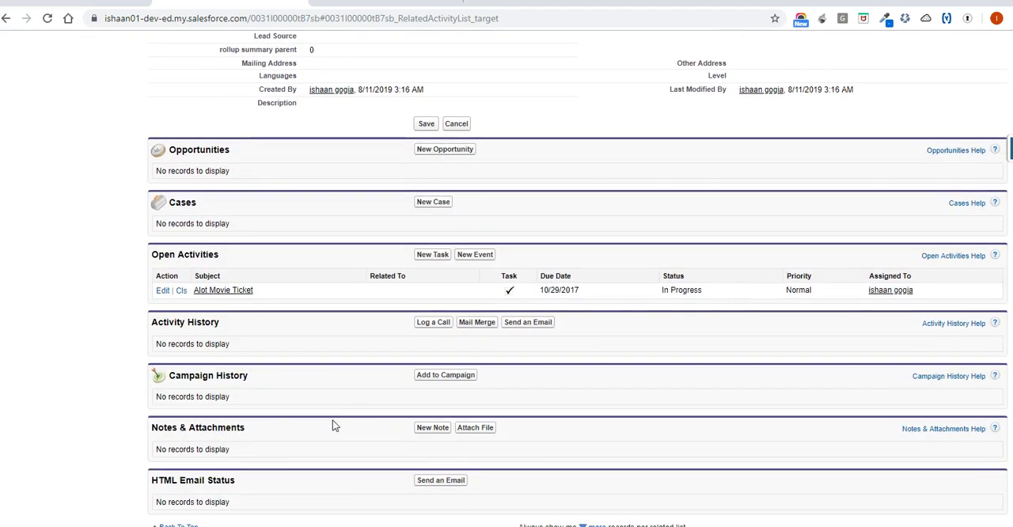
scroll(249, 305, "up", 8)
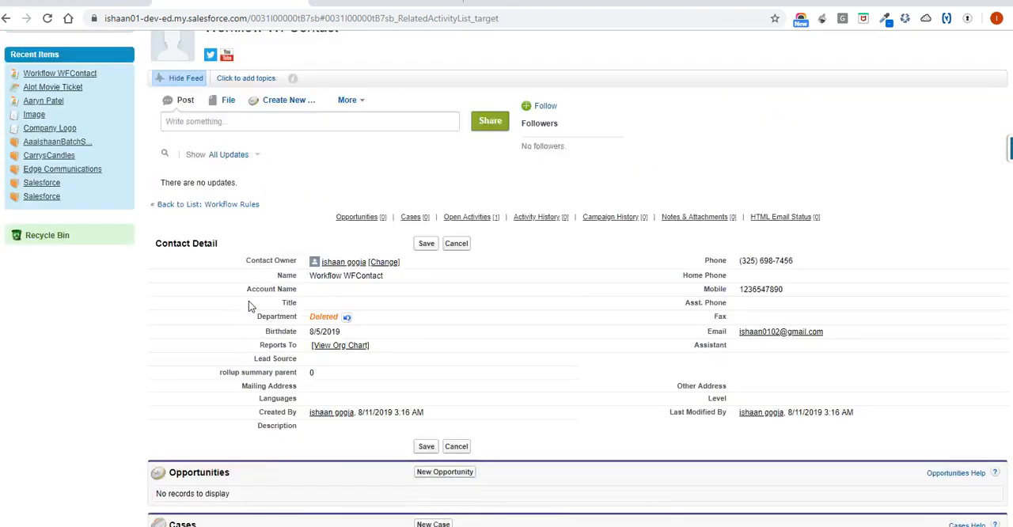
scroll(249, 307, "down", 2)
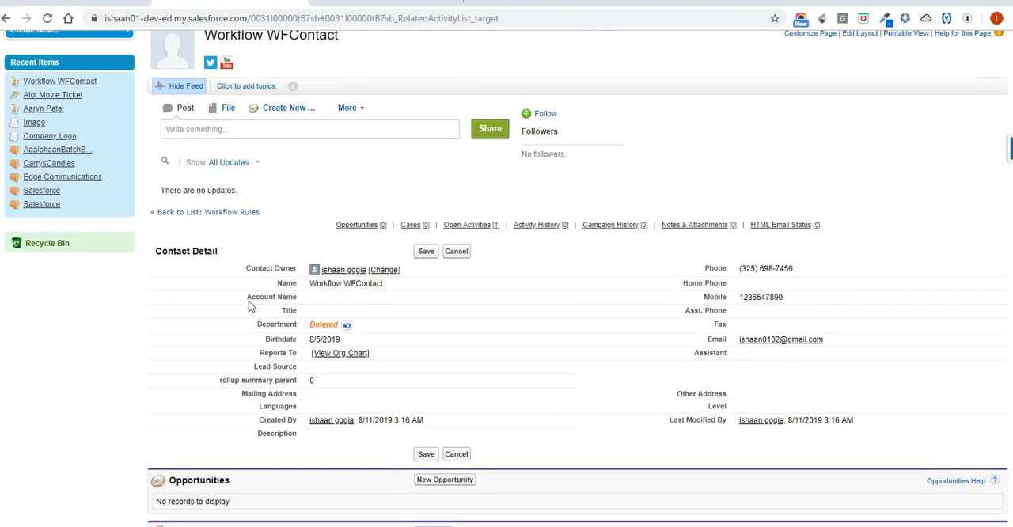
Save the edited Workflow WFContact record and examine its Department value and Open Activities list.
left_click(420, 252)
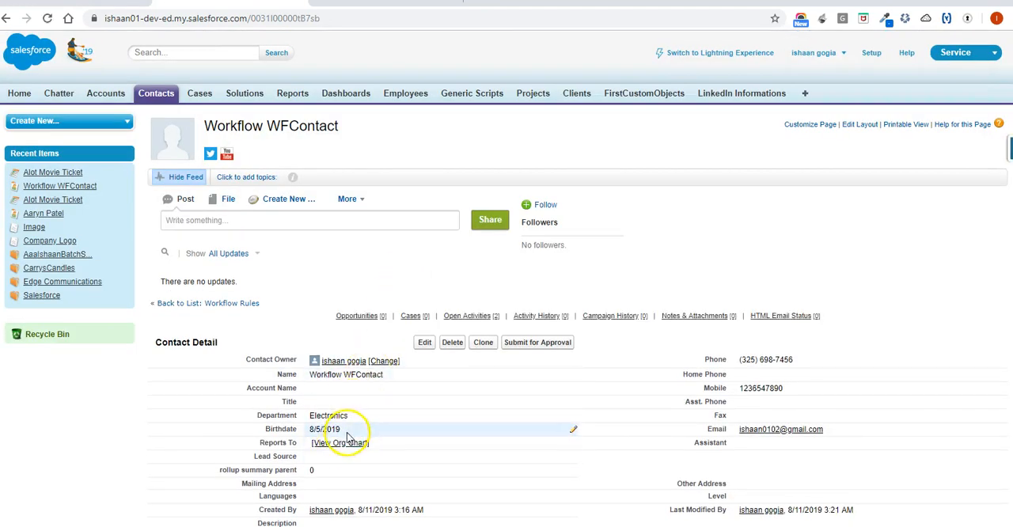
scroll(358, 422, "down", 3)
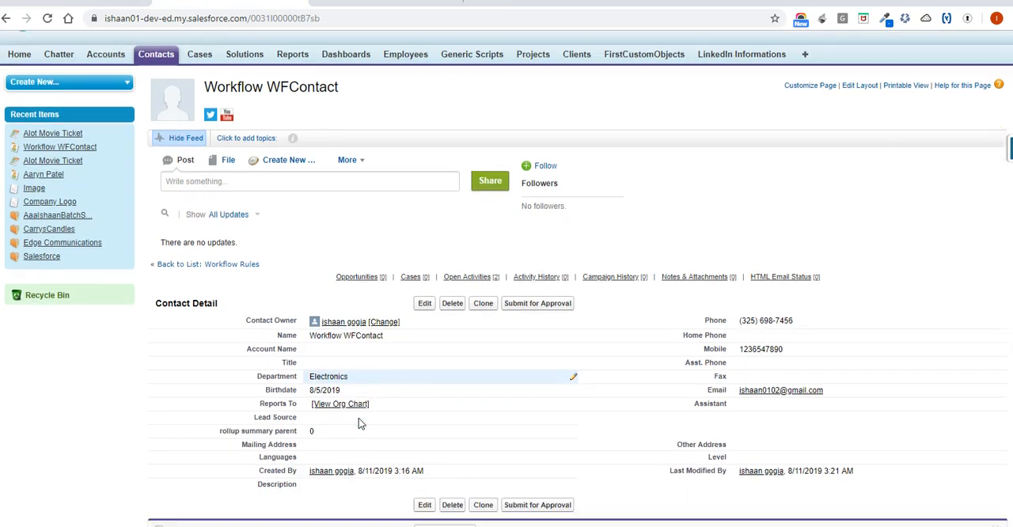
scroll(357, 420, "down", 2)
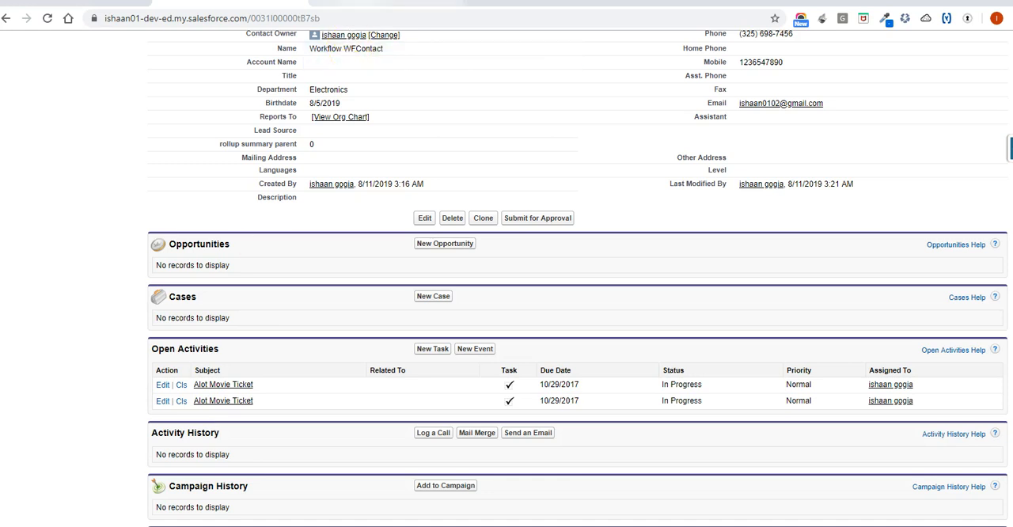
Switch to Gmail, open the newest "Congrax for the offer - Workflow WFContact" email in the inbox, and mark it as safe.
left_click(376, 3)
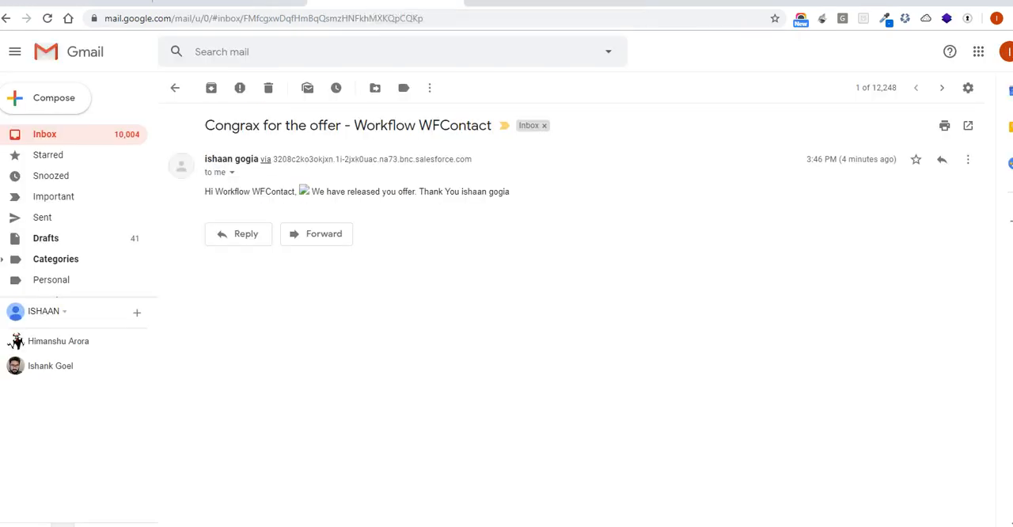
left_click(60, 142)
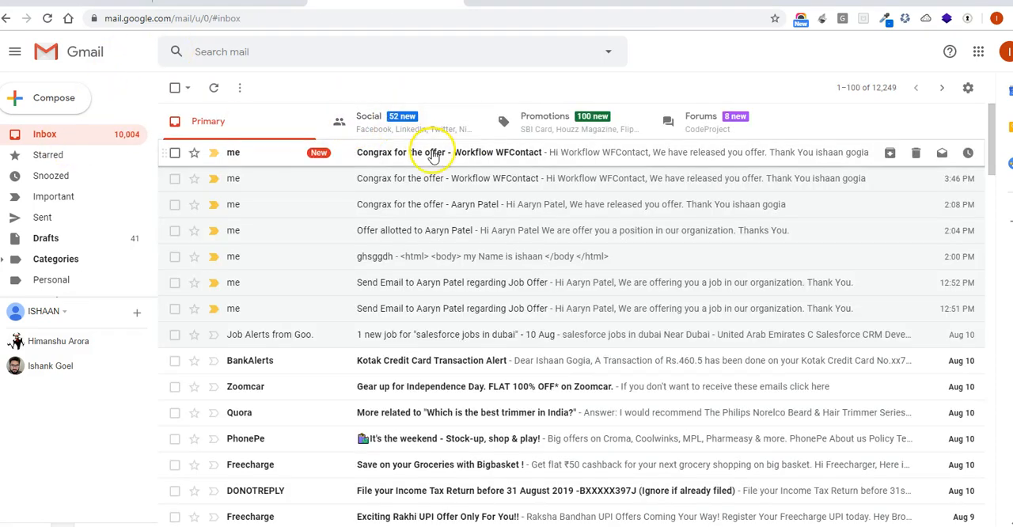
left_click(432, 153)
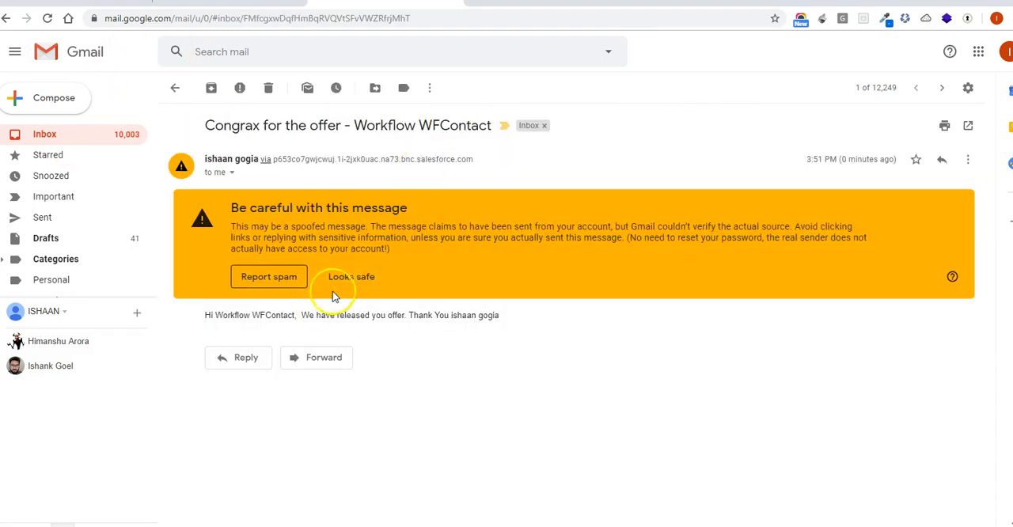
left_click(351, 278)
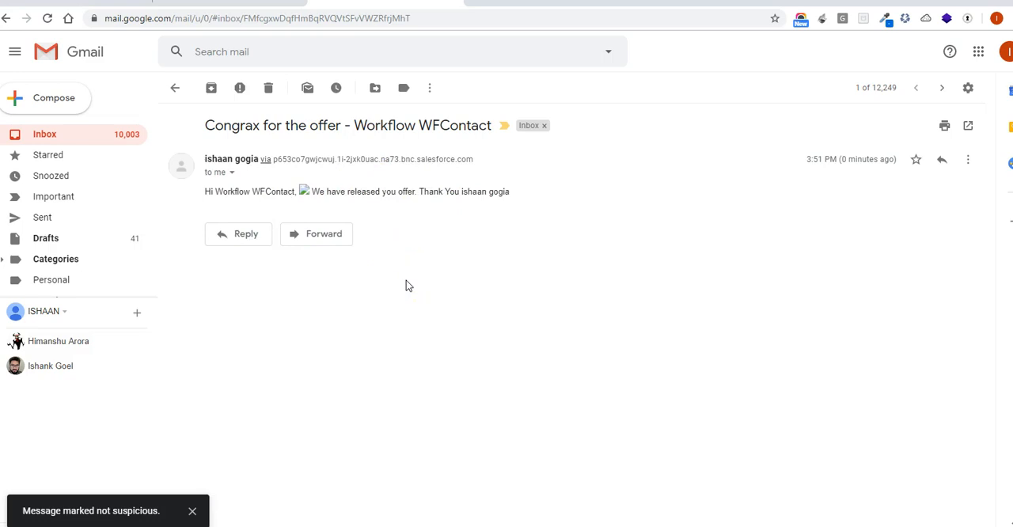
Switch back to Salesforce and compare FirstWorkflowRule's evaluation criteria and actions with the Workflow WFContact record.
left_click(115, 2)
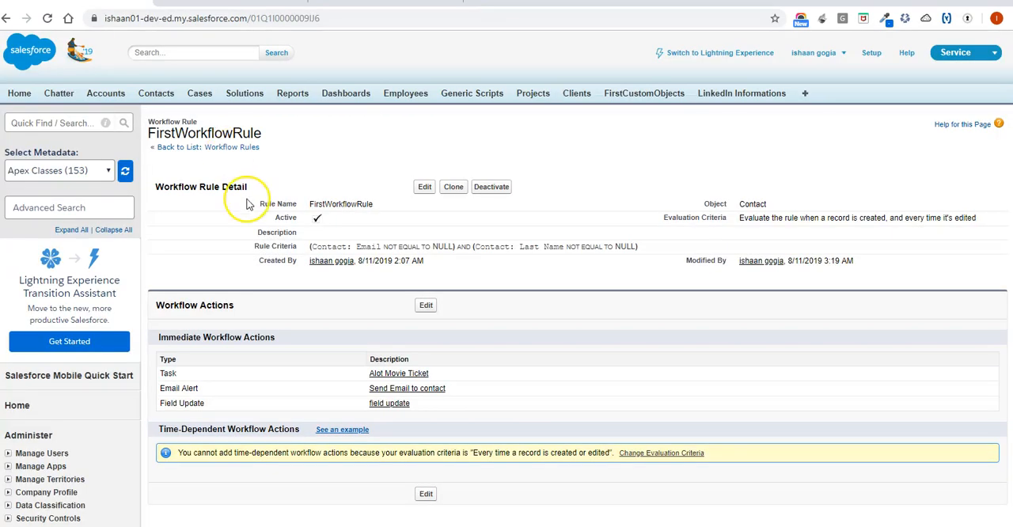
left_click(226, 3)
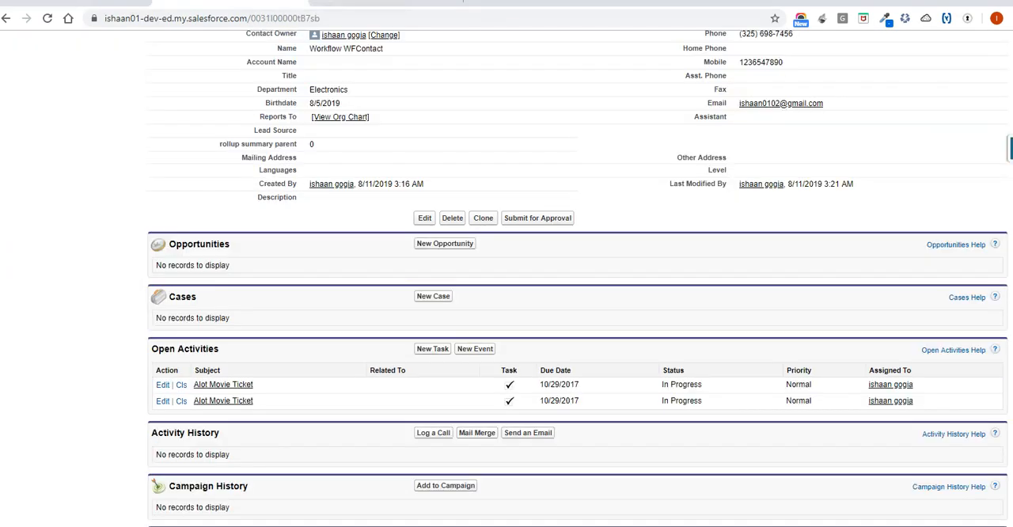
scroll(192, 260, "up", 5)
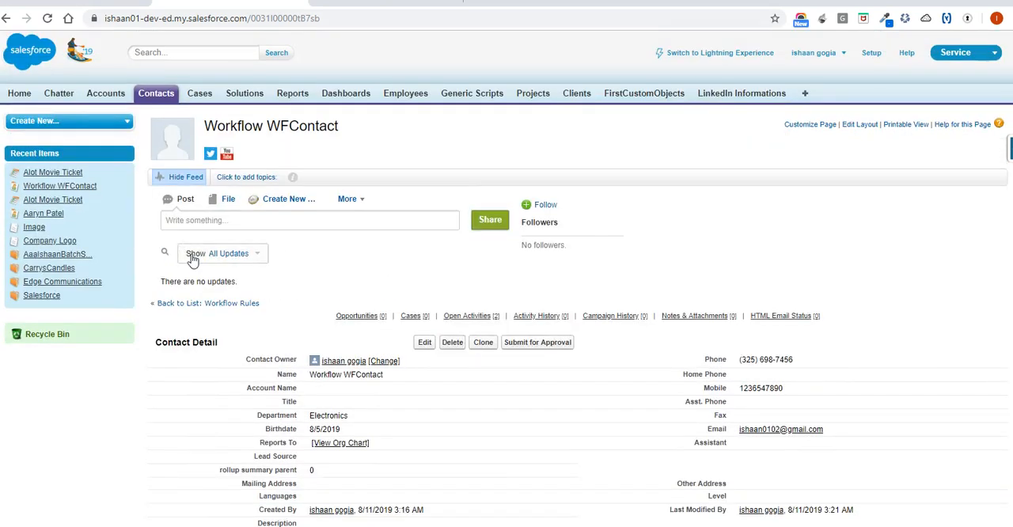
left_click(115, 3)
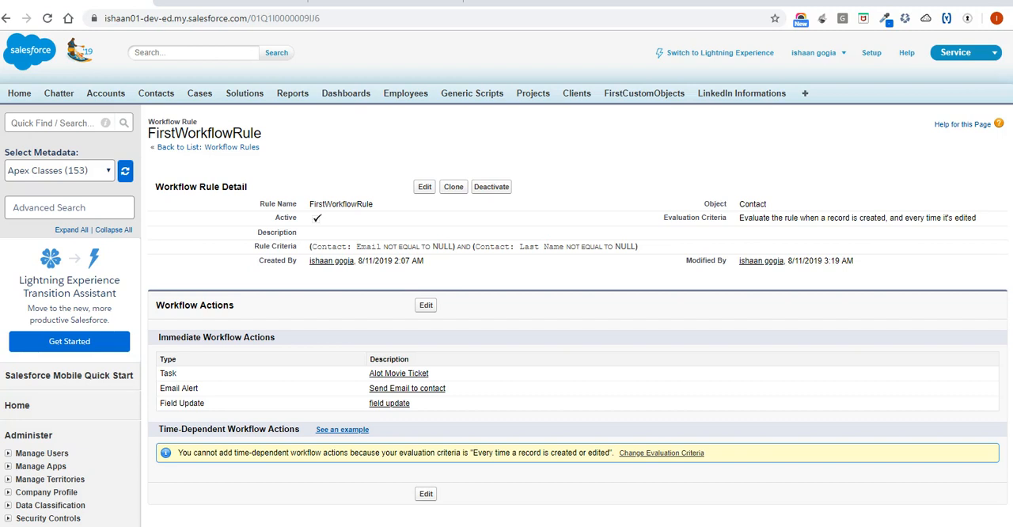
double_click(296, 164)
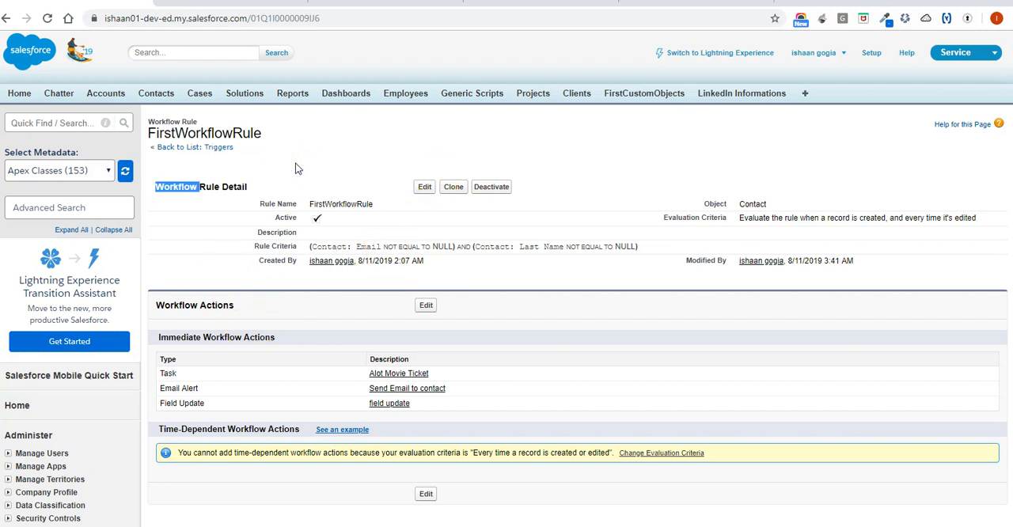
Open the workflow rules section in Setup and continue past the introduction to the list of all rules.
scroll(85, 414, "down", 3)
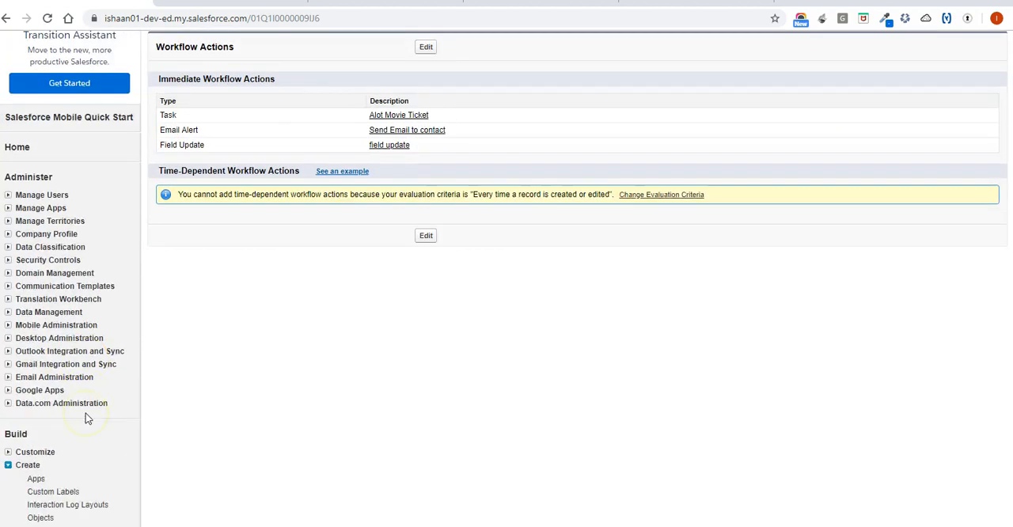
scroll(85, 413, "down", 2)
left_click(68, 490)
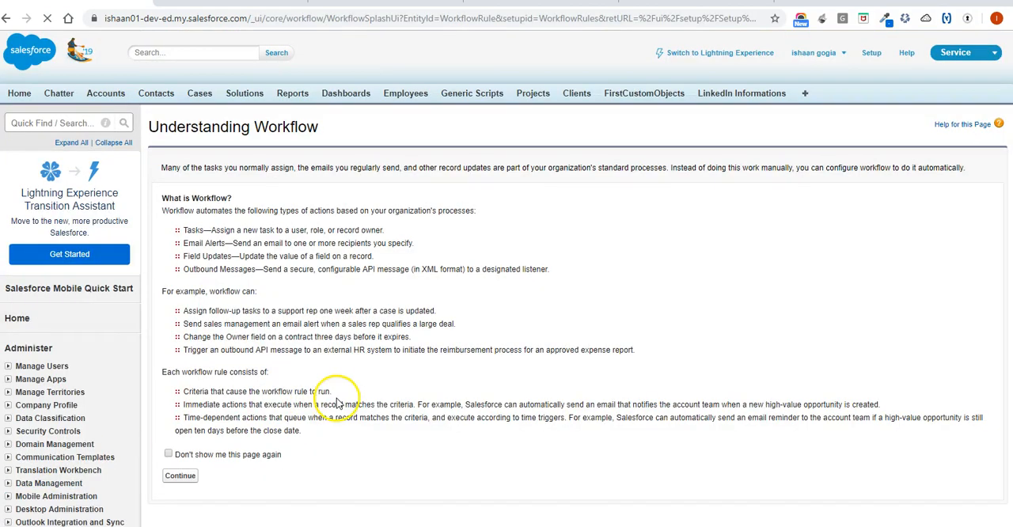
scroll(337, 403, "down", 2)
left_click(180, 337)
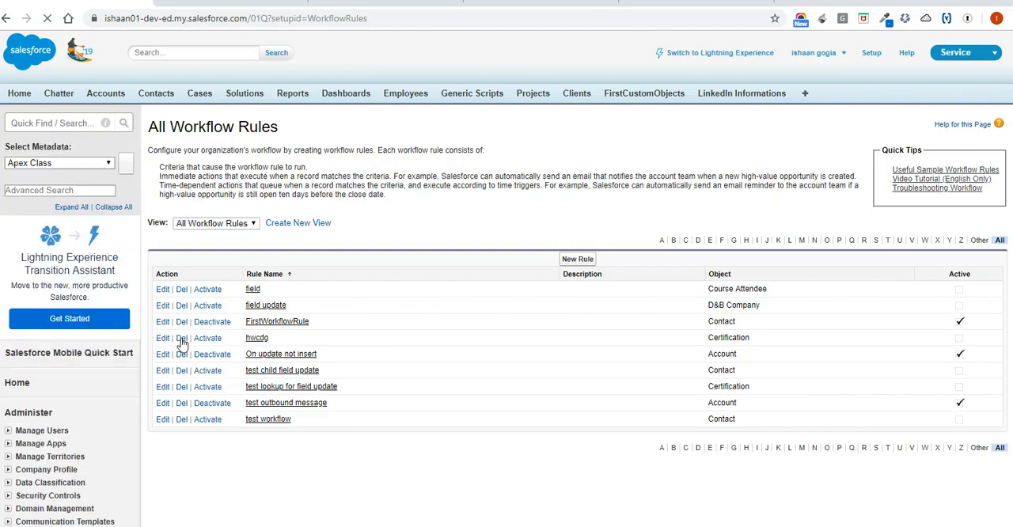
Start a new workflow rule for the Account object and continue to its configuration step.
left_click(576, 264)
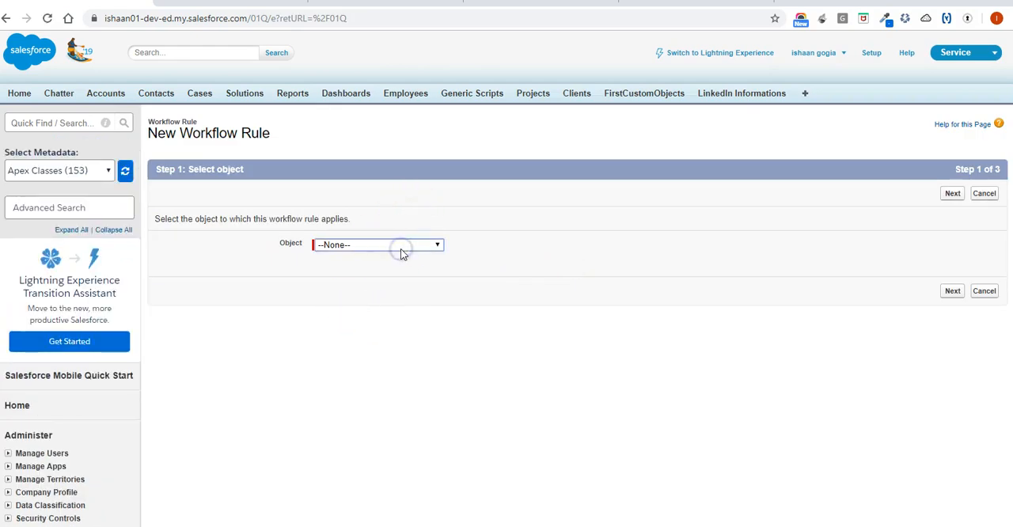
left_click(405, 249)
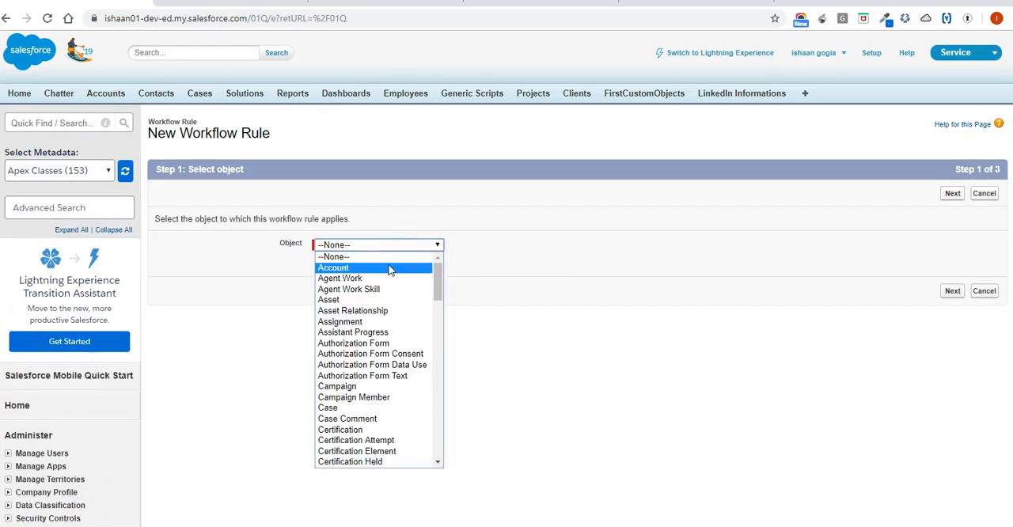
left_click(388, 268)
left_click(954, 292)
Switch to the PowerPoint slide show to view the workflow Actions slide, and return to Salesforce in the browser.
mouse_move(614, 525)
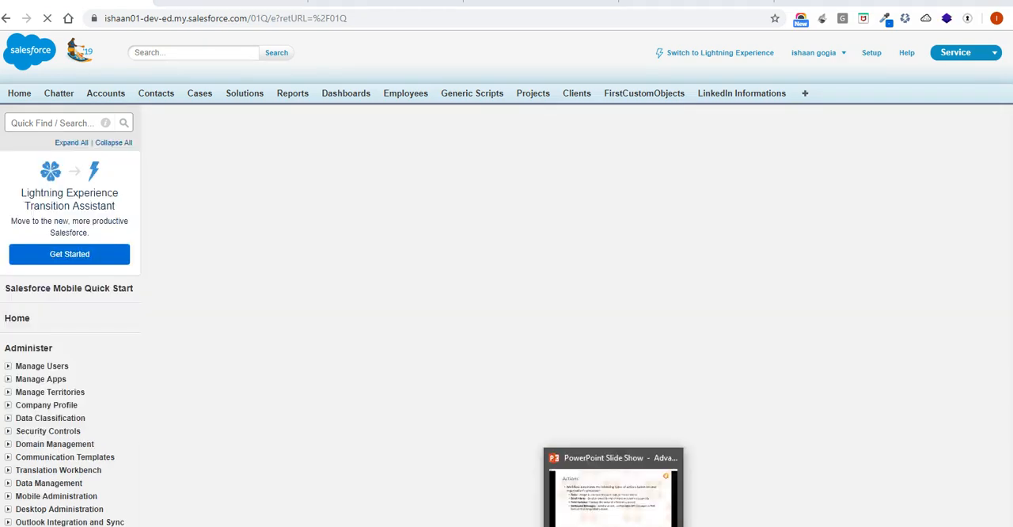
left_click(609, 492)
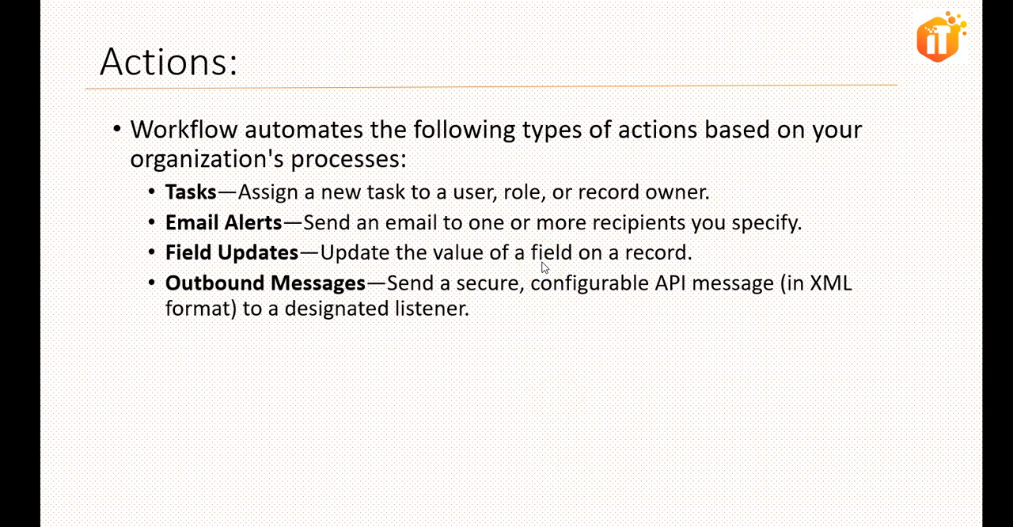
key("alt+Tab")
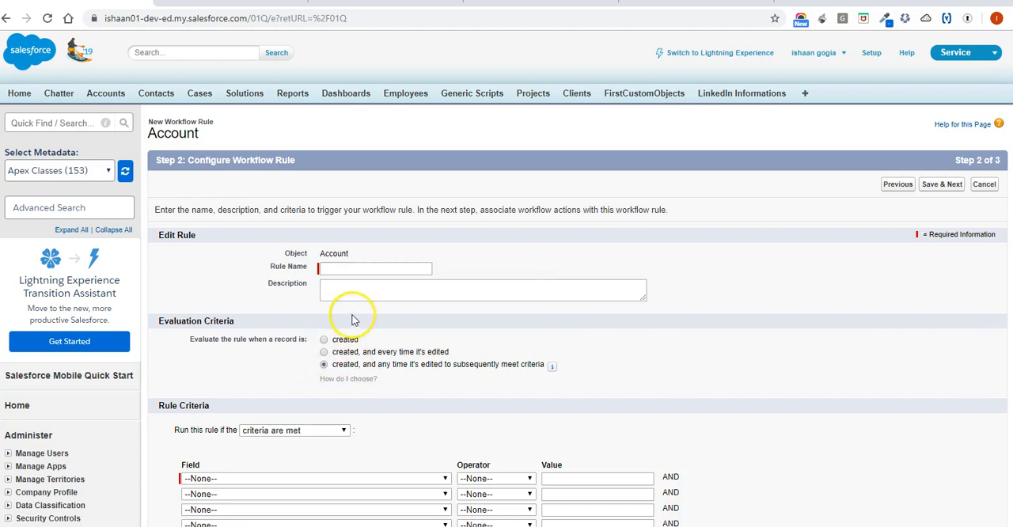
Name the rule "Amount check", set its criteria to Account: Annual Revenue greater than 10000, and save it to continue.
left_click(354, 271)
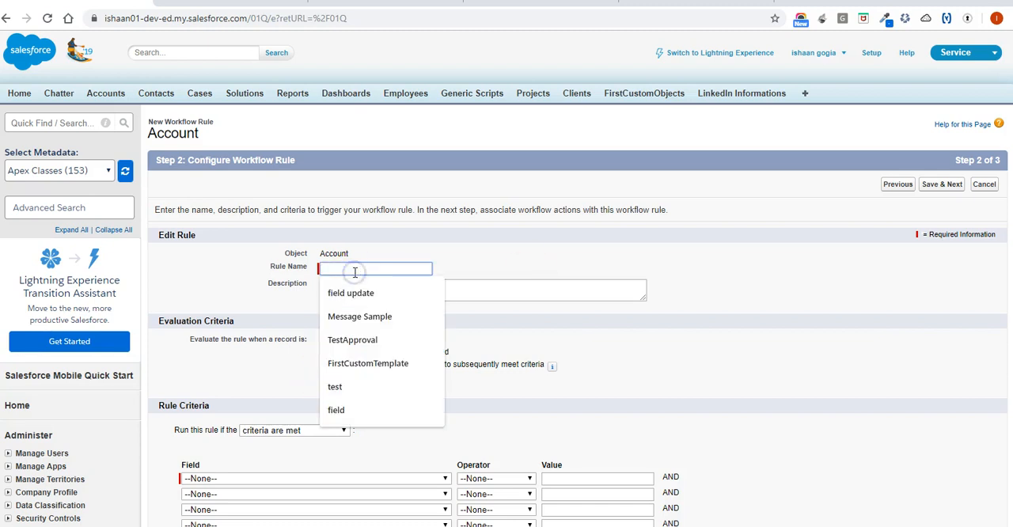
type("Amount check")
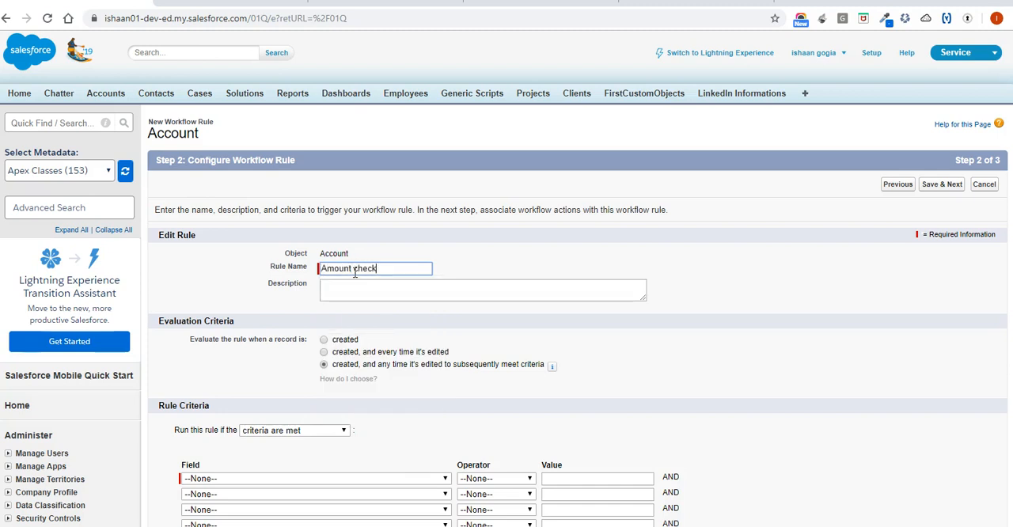
scroll(356, 272, "down", 2)
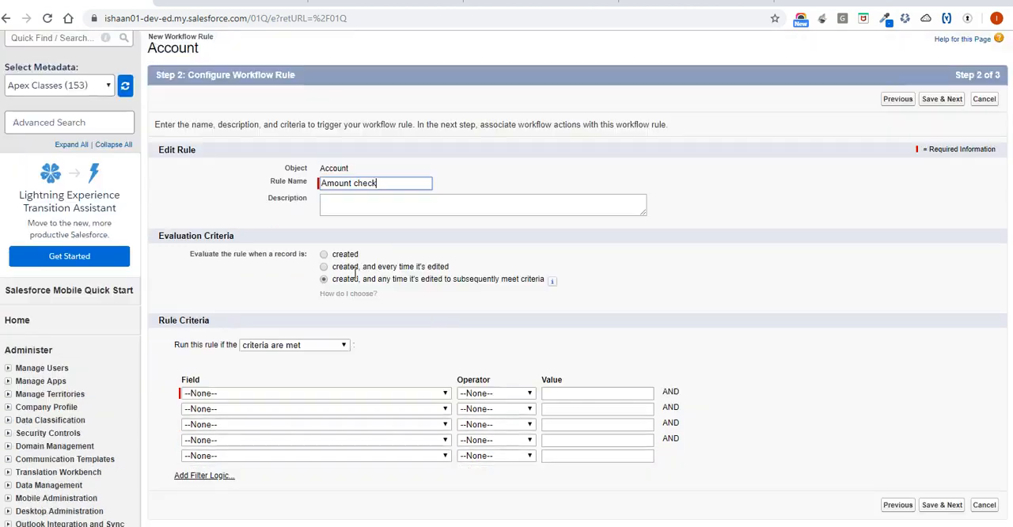
left_click(387, 326)
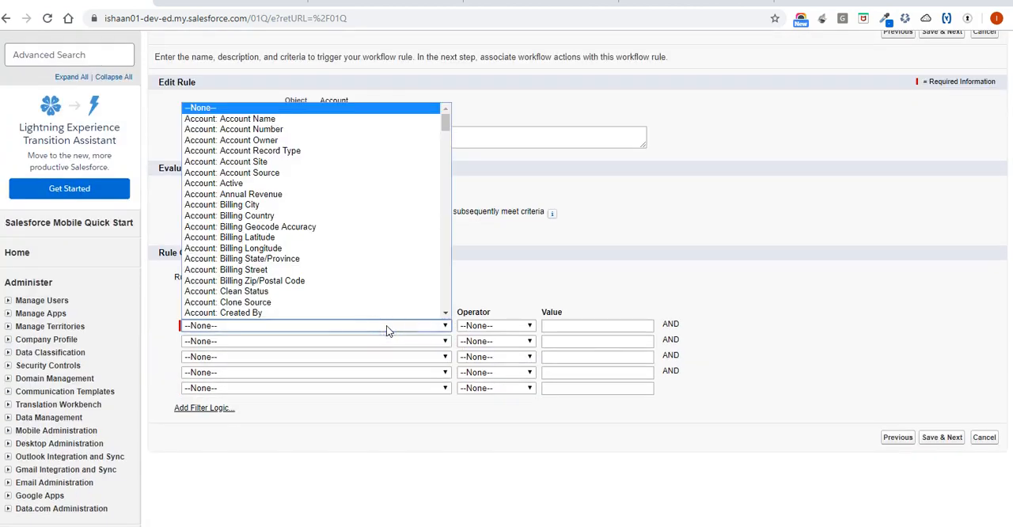
left_click(336, 194)
left_click(512, 330)
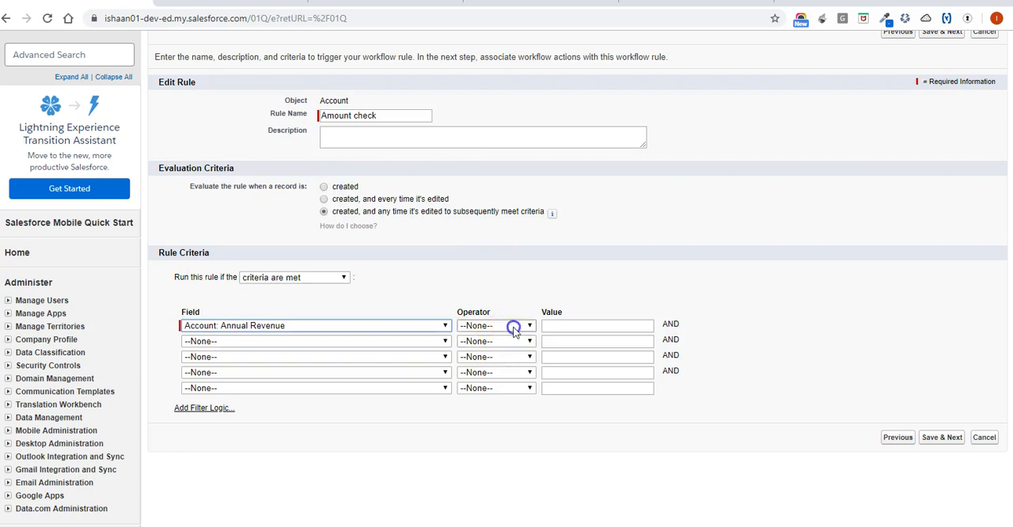
left_click(513, 330)
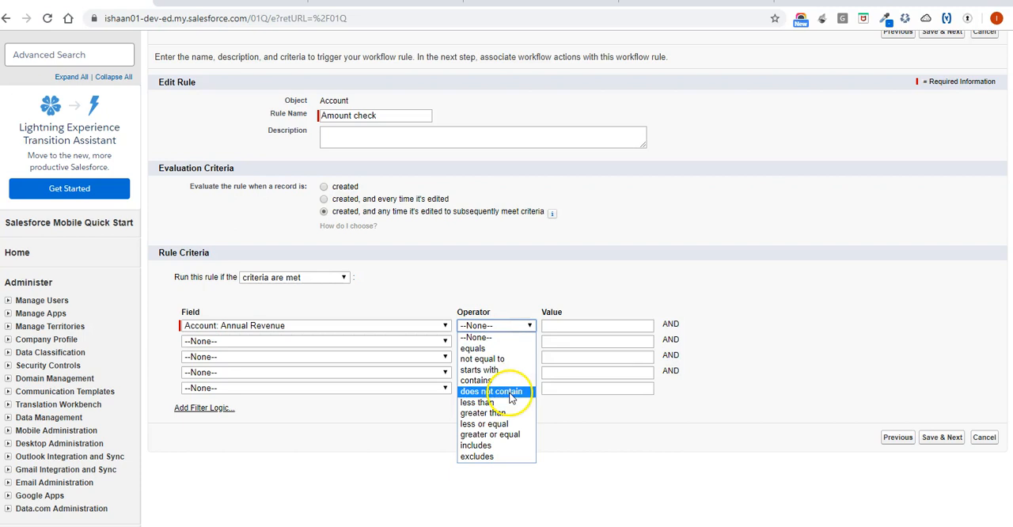
left_click(505, 413)
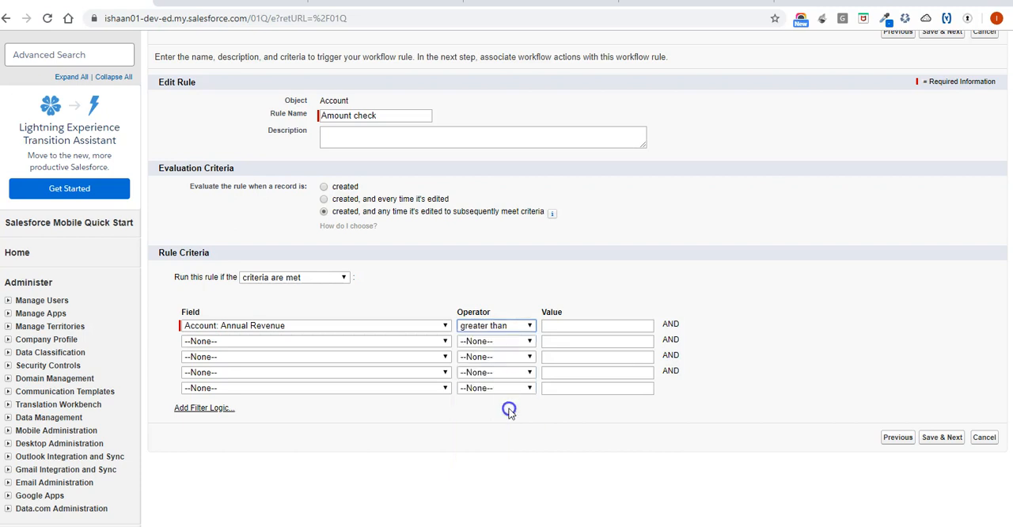
left_click(569, 326)
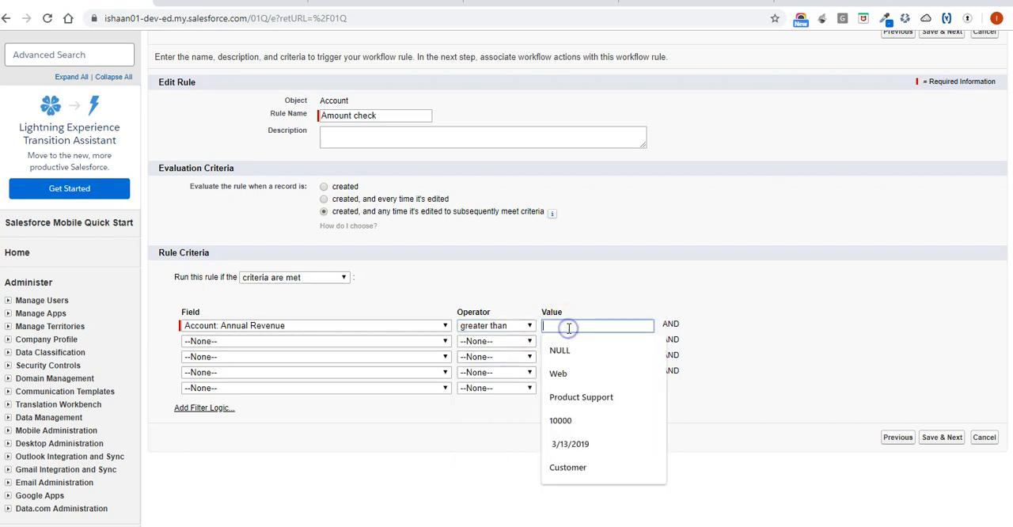
type("10000")
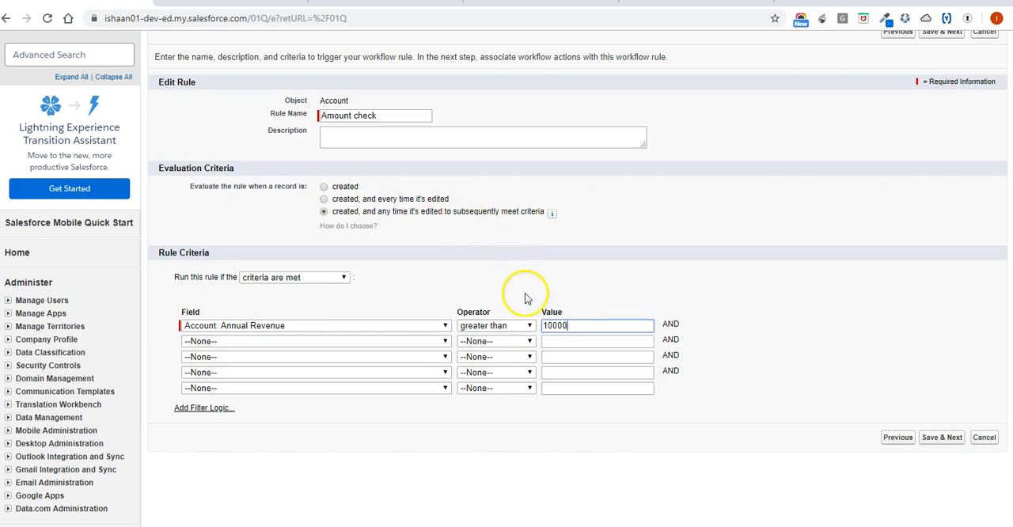
left_click(943, 438)
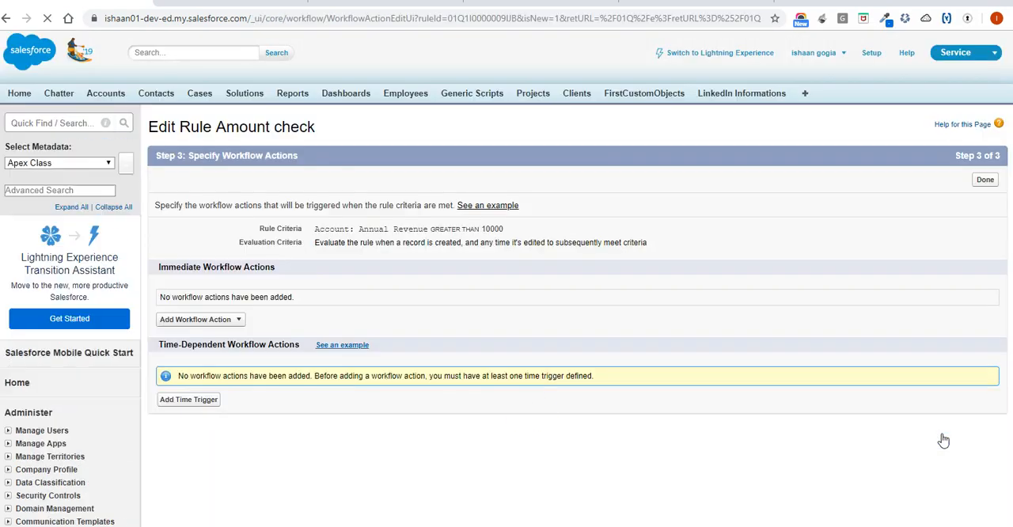
Add a new task as an immediate workflow action and assign it to the user with the CFO role.
left_click(182, 321)
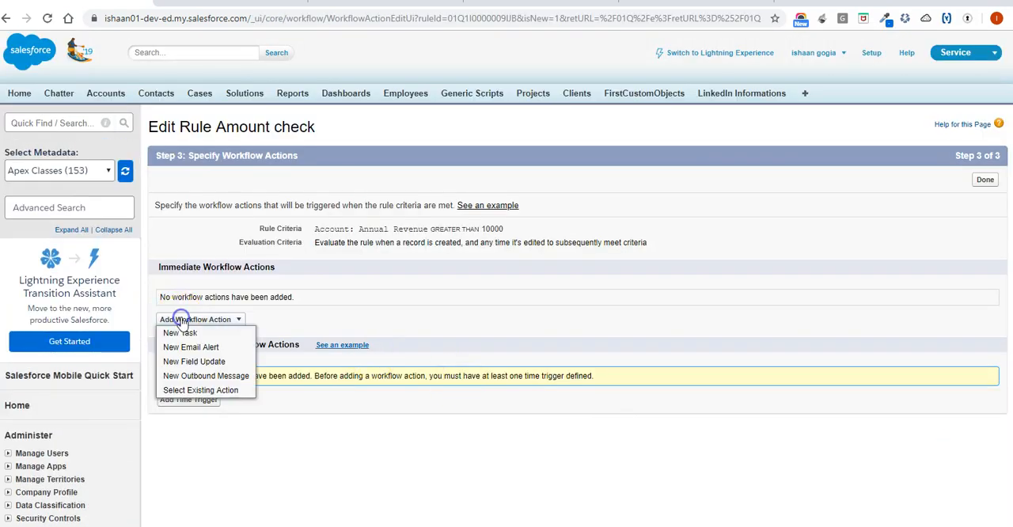
double_click(187, 332)
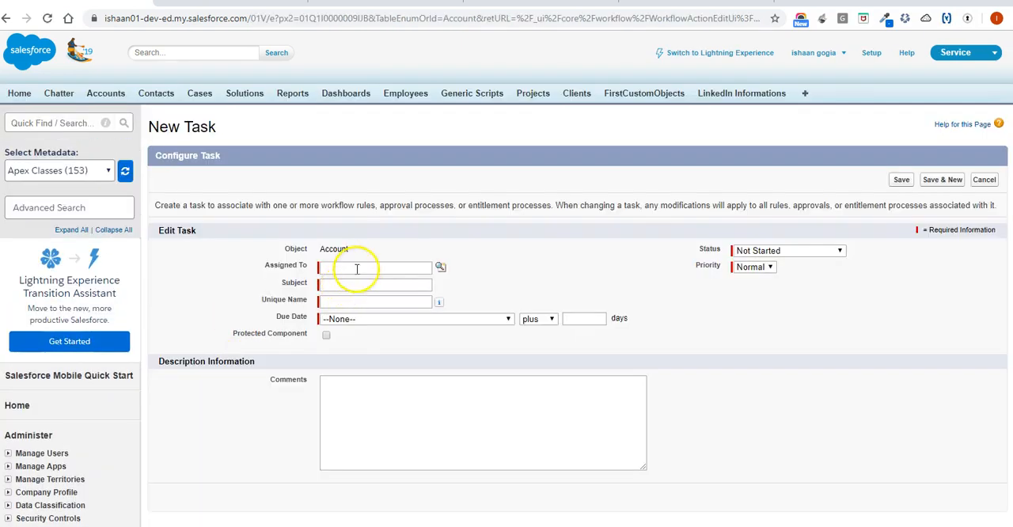
left_click(440, 267)
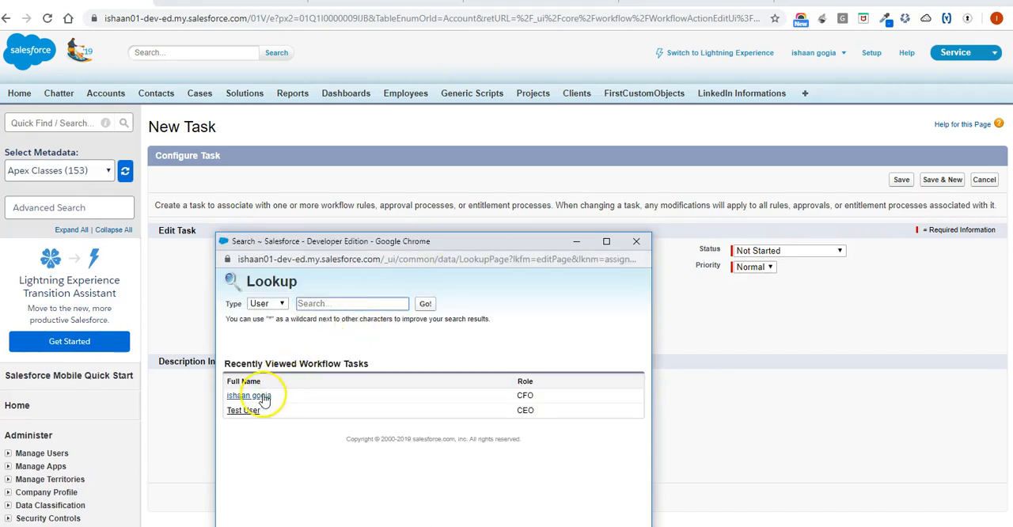
left_click(248, 395)
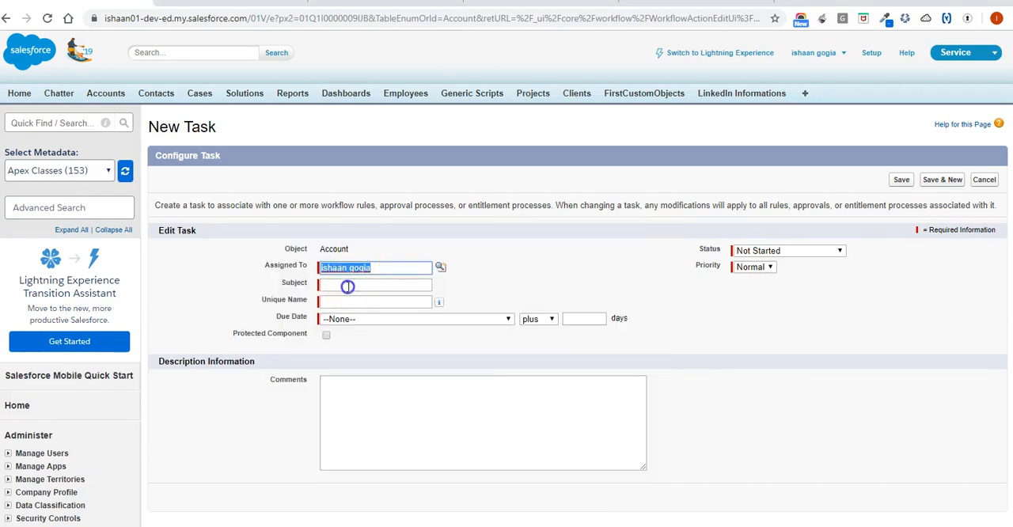
Set the task's subject to "Task for Revenue" and have its unique name filled in as Task_for_Revenue.
left_click(348, 285)
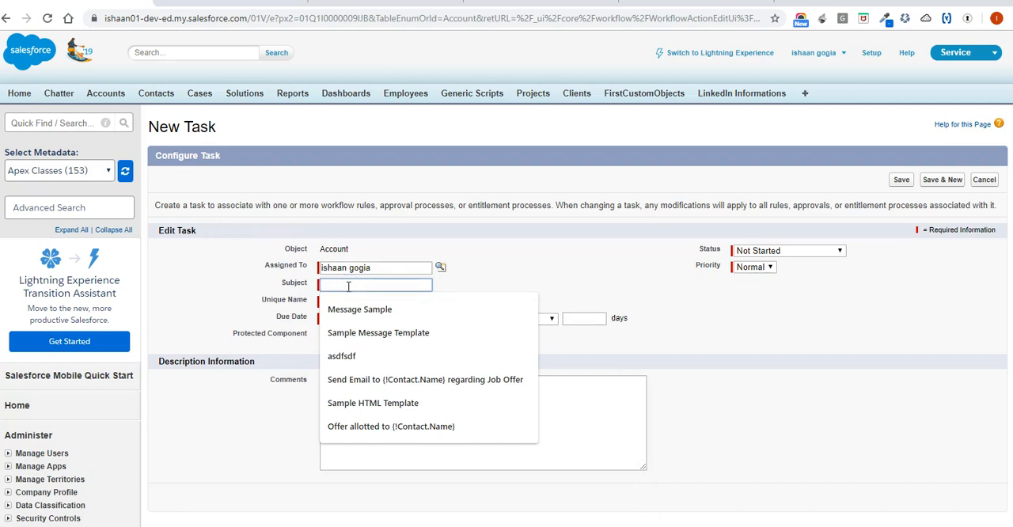
type("TAsk for")
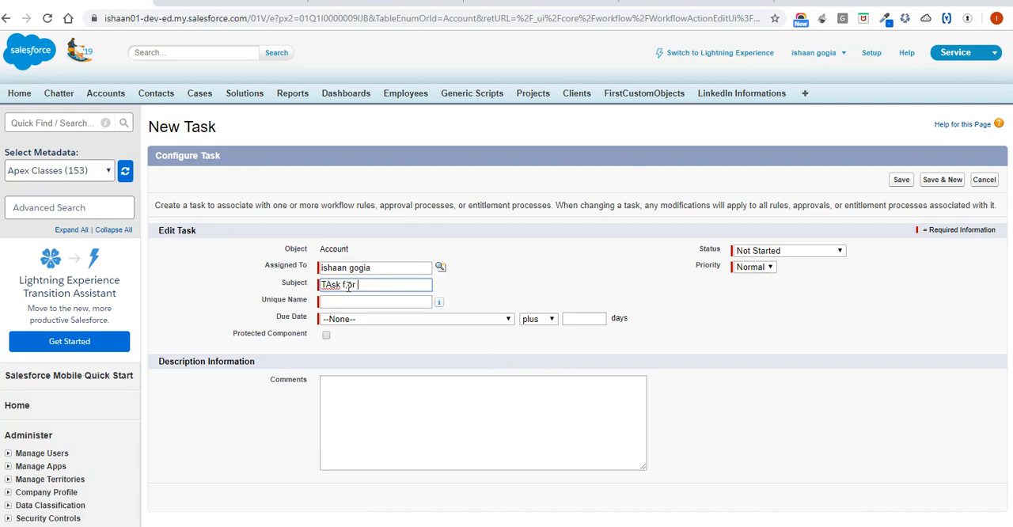
type("Revenue")
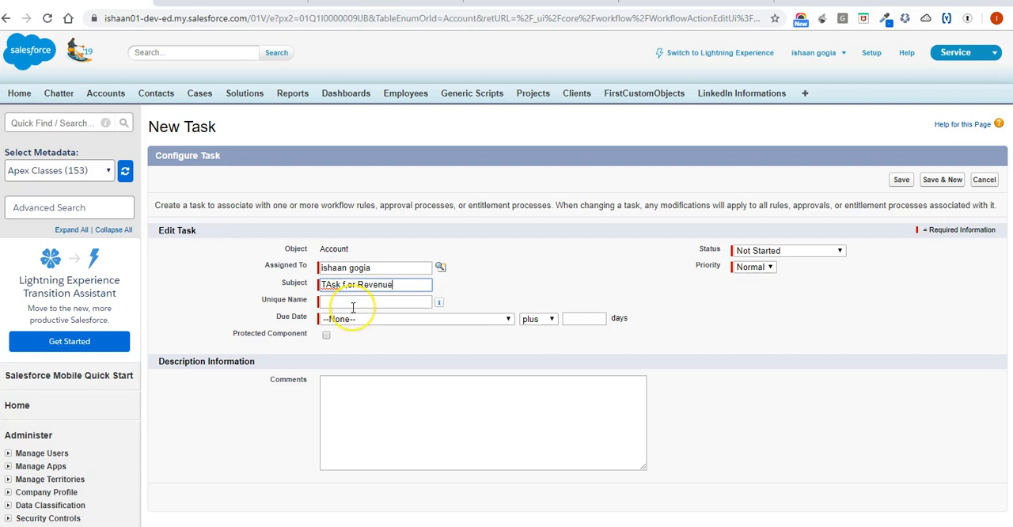
left_click(330, 285)
key("BackSpace")
type("aa")
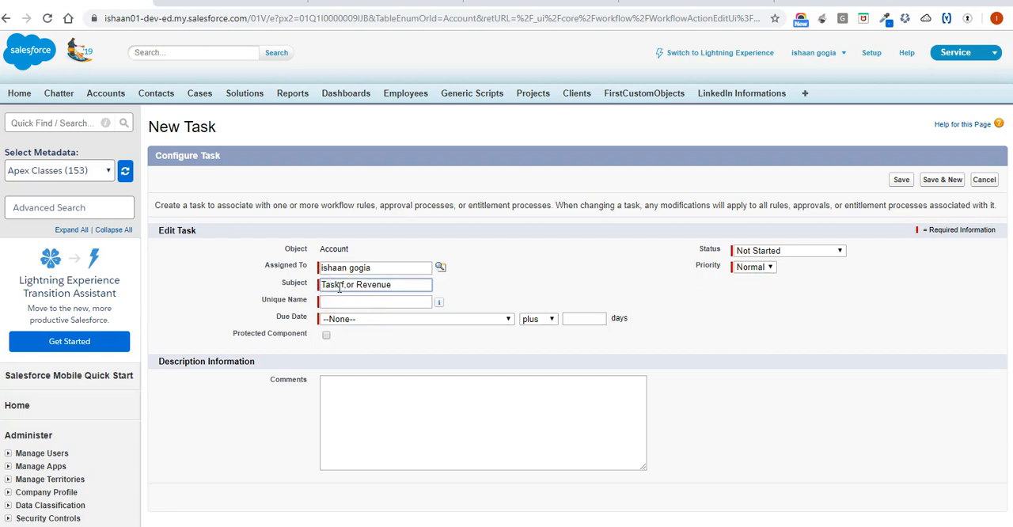
left_click(348, 288)
key("BackSpace")
key("Tab")
Set the task's due date to Rule Trigger Date and its status to In Progress.
left_click(406, 322)
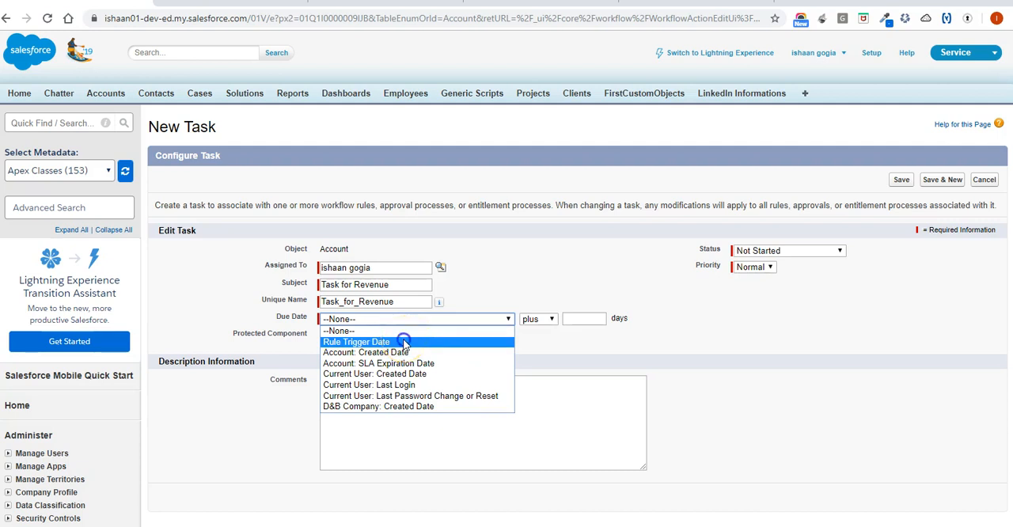
left_click(403, 343)
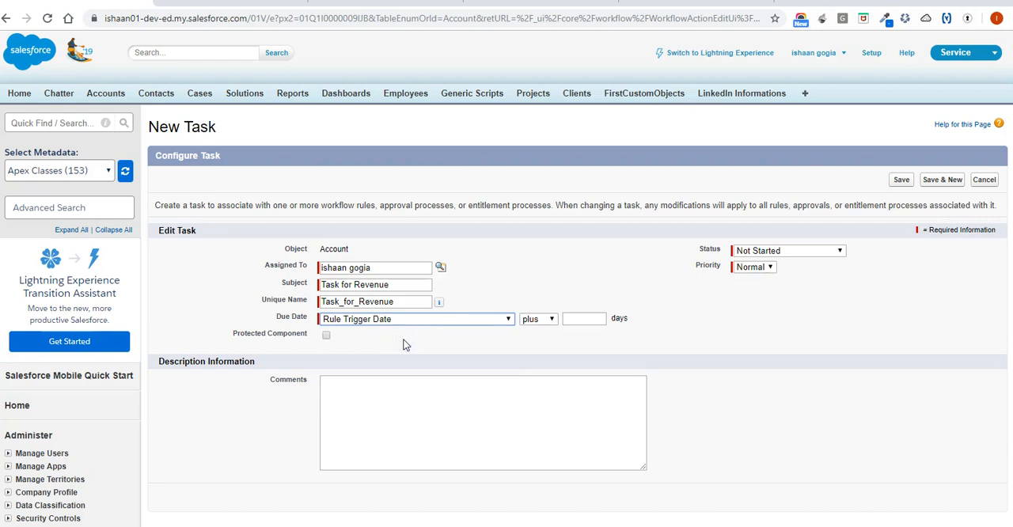
left_click(794, 250)
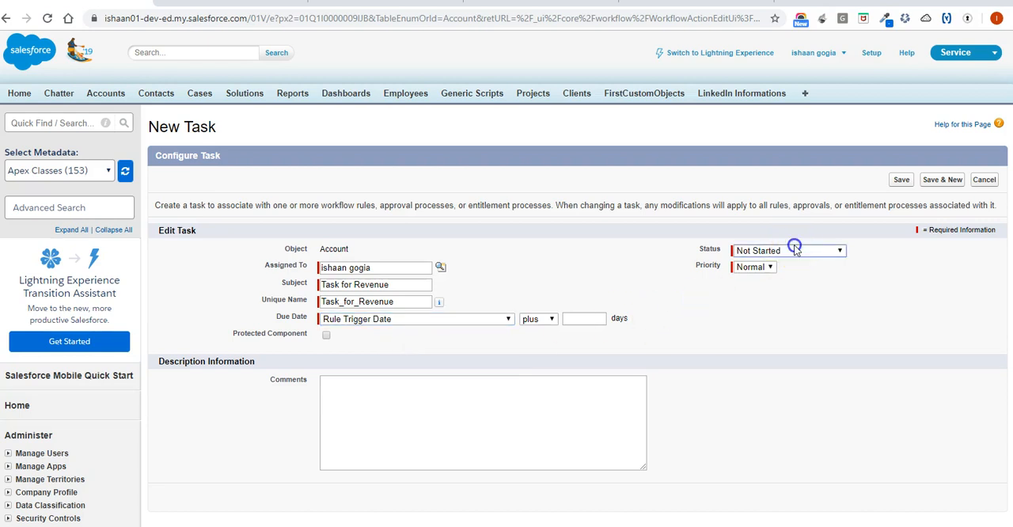
left_click(787, 274)
Enter "Client is a rich Partner" as the task's comment and save the task.
left_click(408, 388)
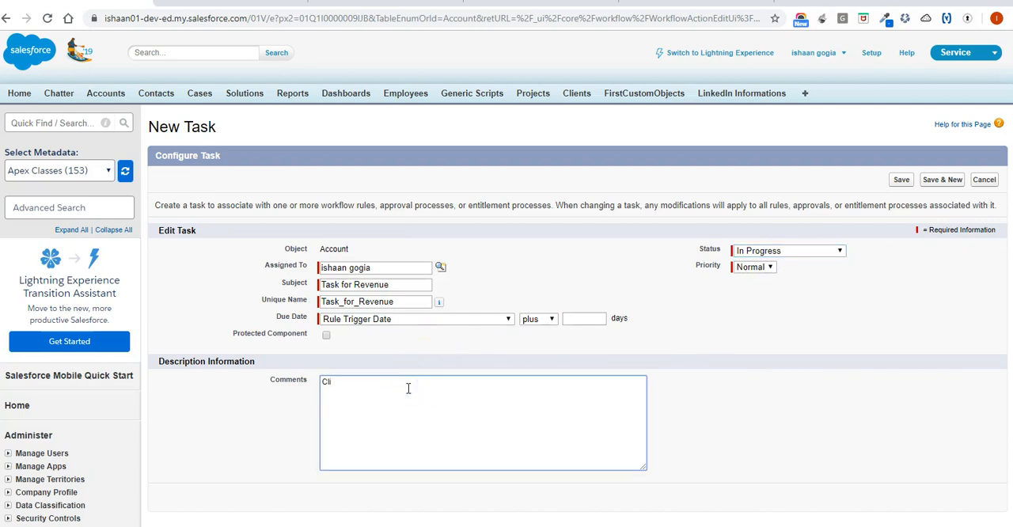
type("t is a rich Partner")
left_click(333, 382)
type("n")
scroll(583, 400, "down", 1)
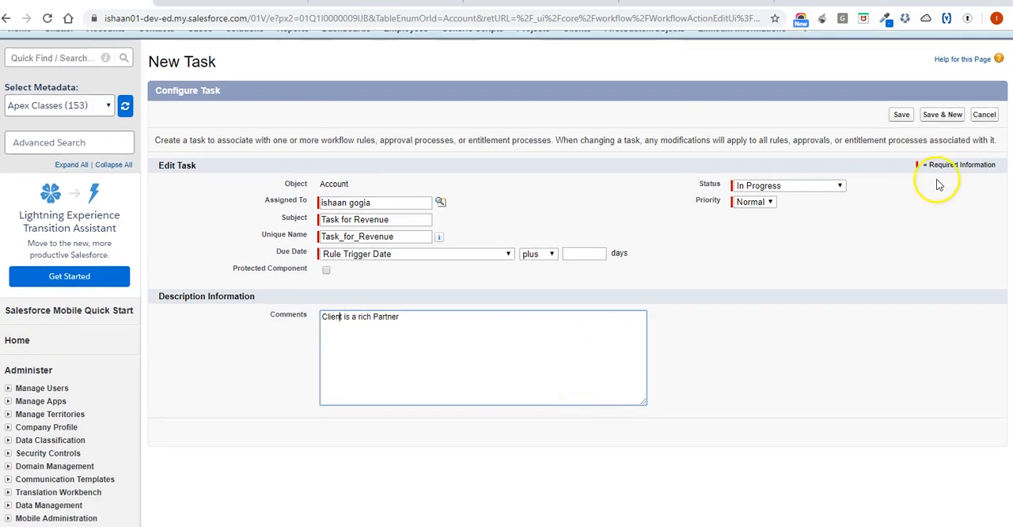
left_click(901, 115)
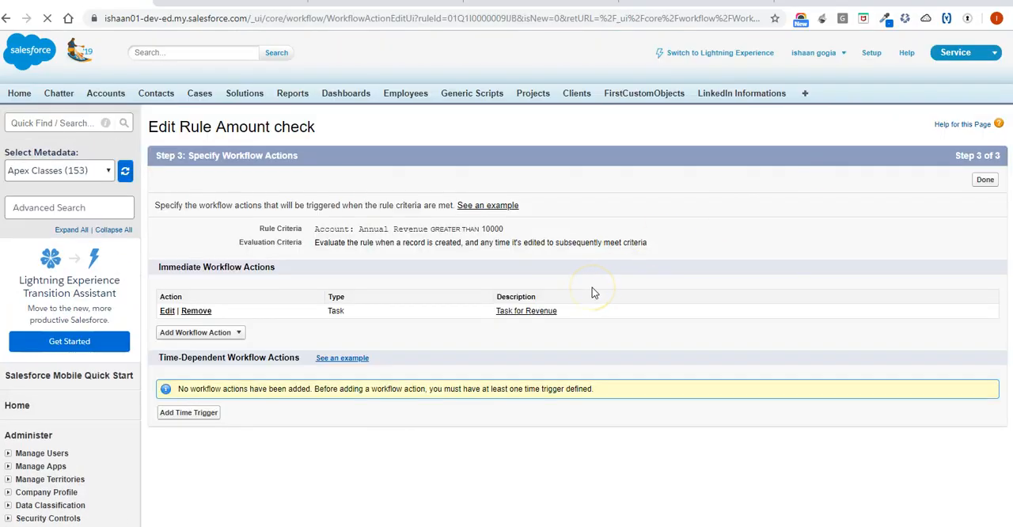
Finish specifying the workflow actions and activate the Amount check rule.
left_click(985, 181)
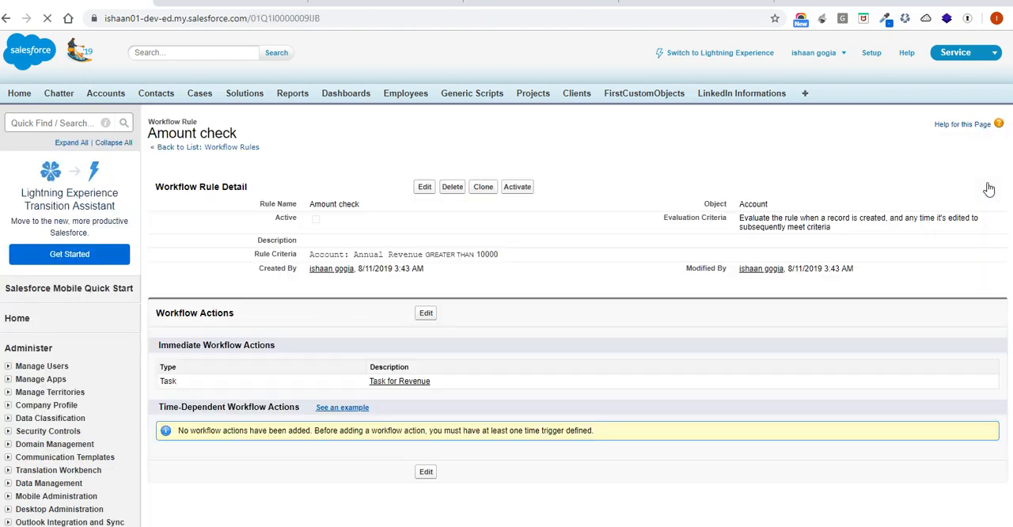
left_click(520, 186)
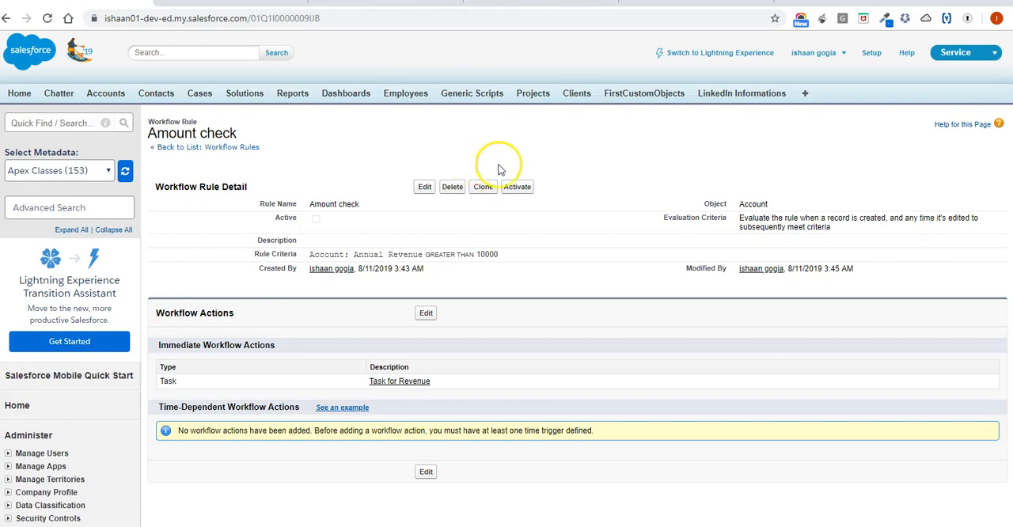
left_click(516, 188)
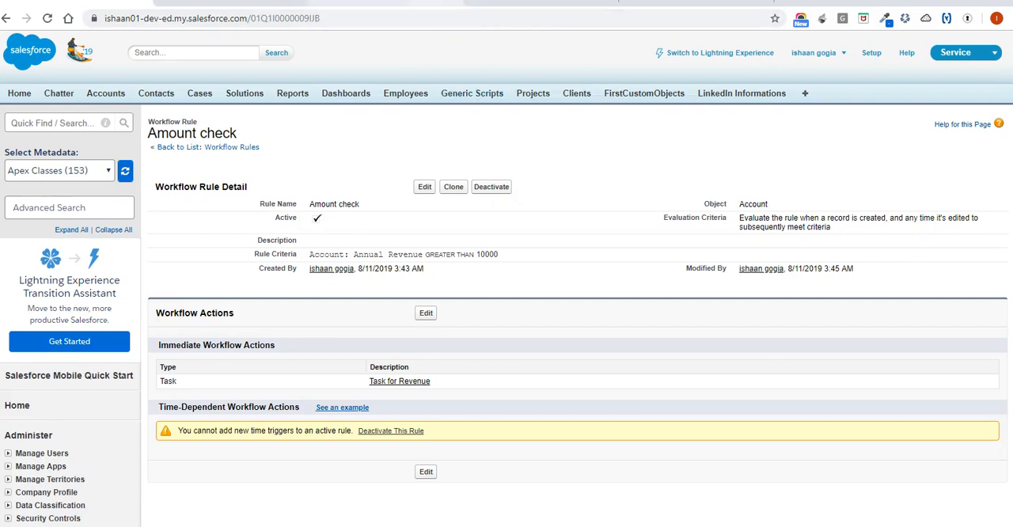
Switch from the Workflow WFContact record to the Edge Communications account record with its Annual Revenue field.
left_click(539, 4)
scroll(464, 208, "up", 4)
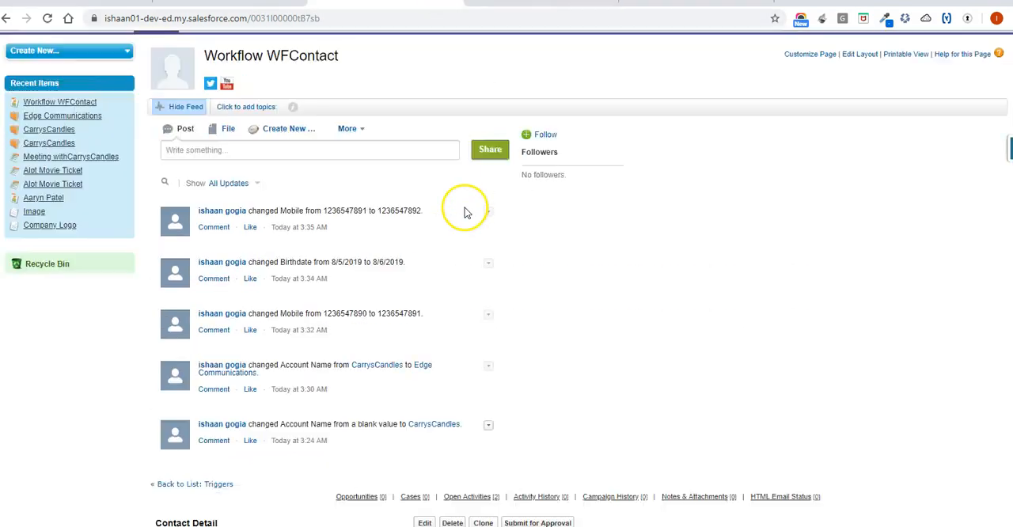
left_click(538, 3)
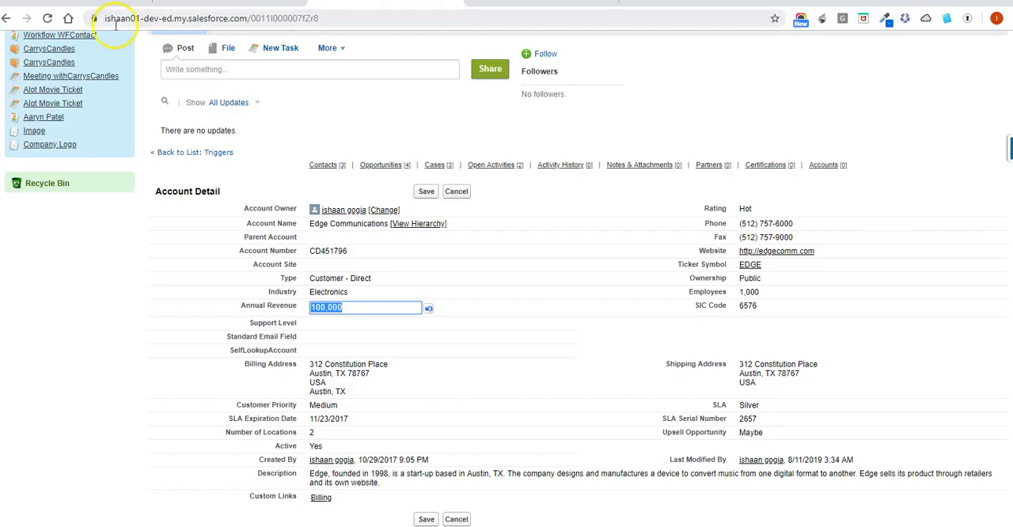
Leave the unsaved Annual Revenue edit and reopen the Edge Communications account from the recent accounts list.
scroll(198, 123, "up", 3)
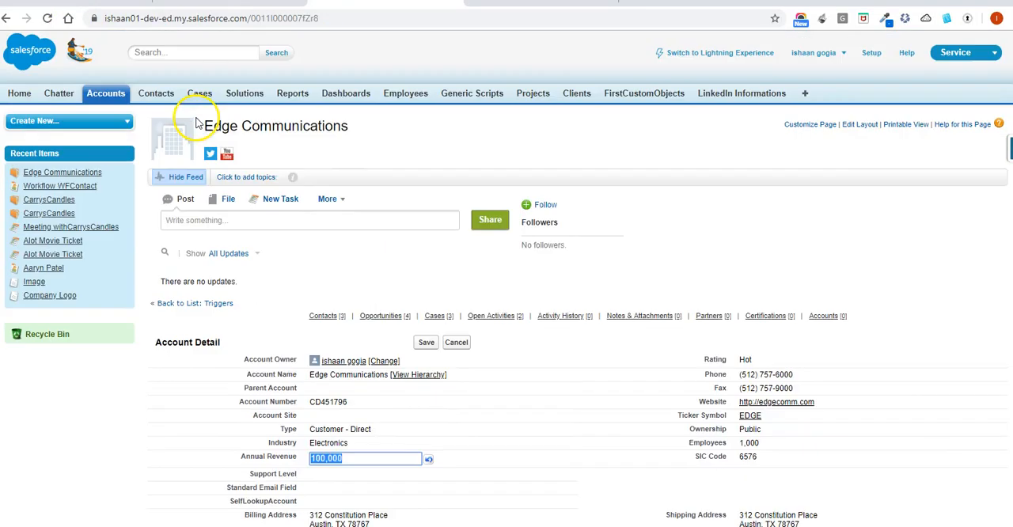
left_click(103, 93)
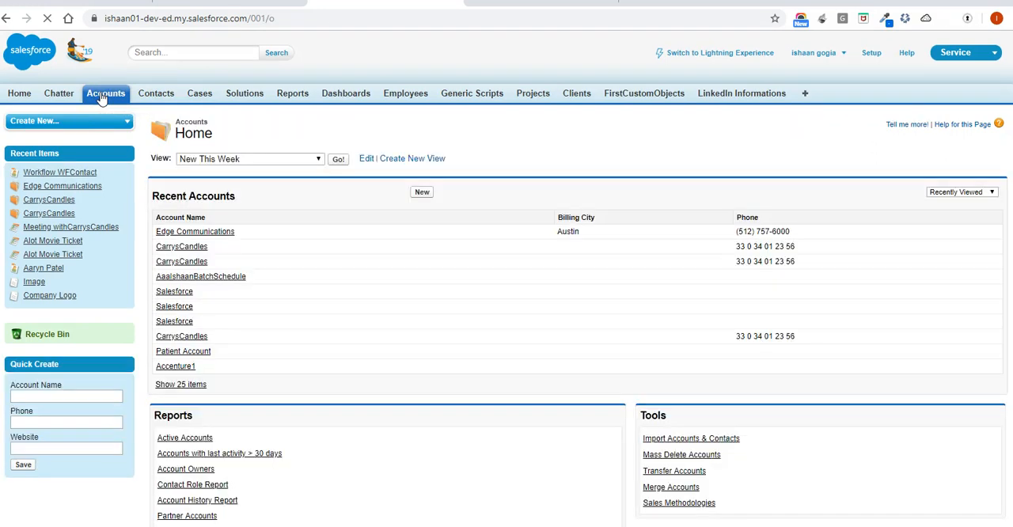
left_click(225, 233)
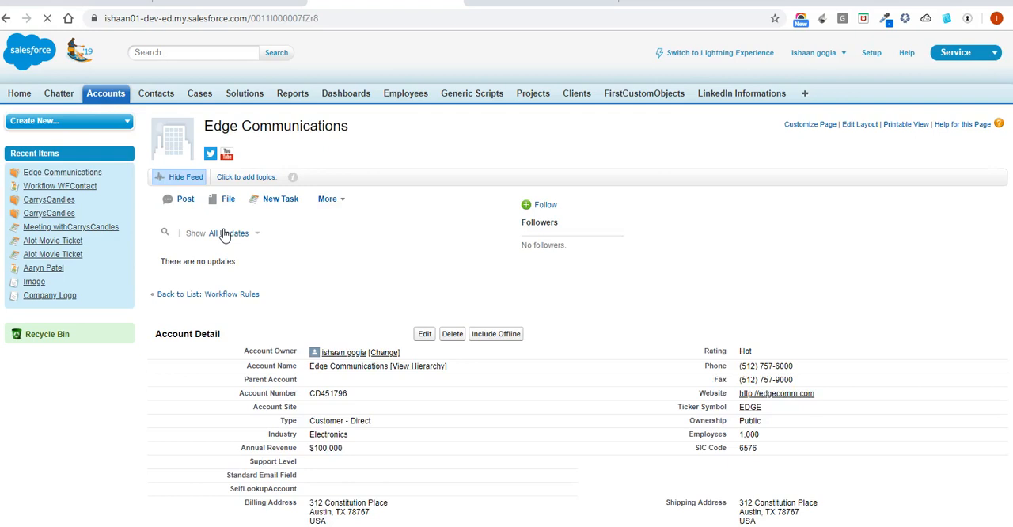
Set the Edge Communications account's Annual Revenue to 1000 and save the record.
scroll(425, 396, "down", 1)
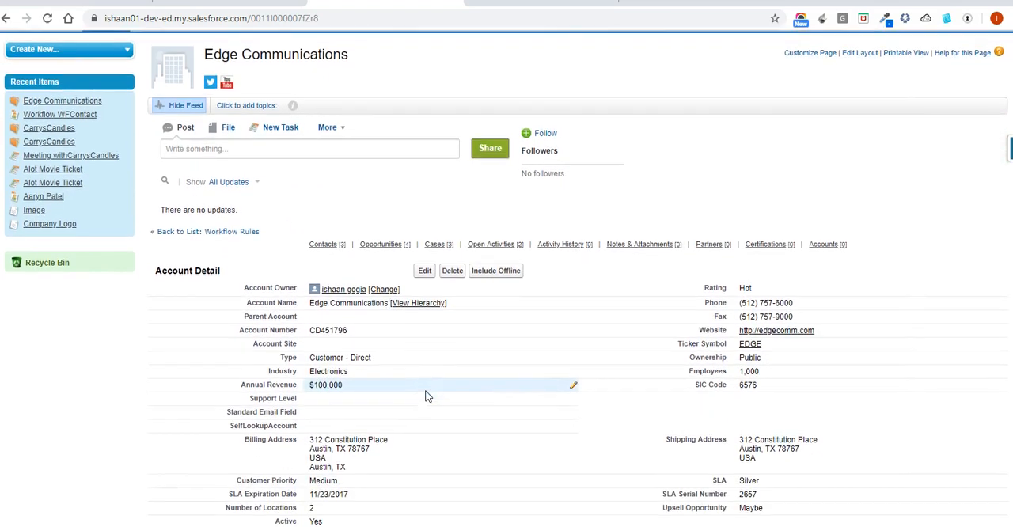
double_click(420, 389)
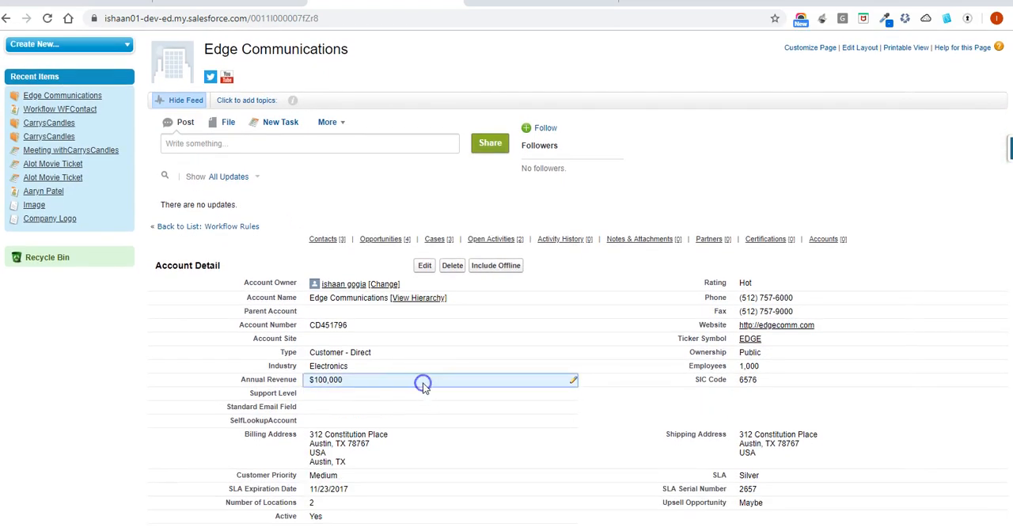
key("BackSpace")
type("1000")
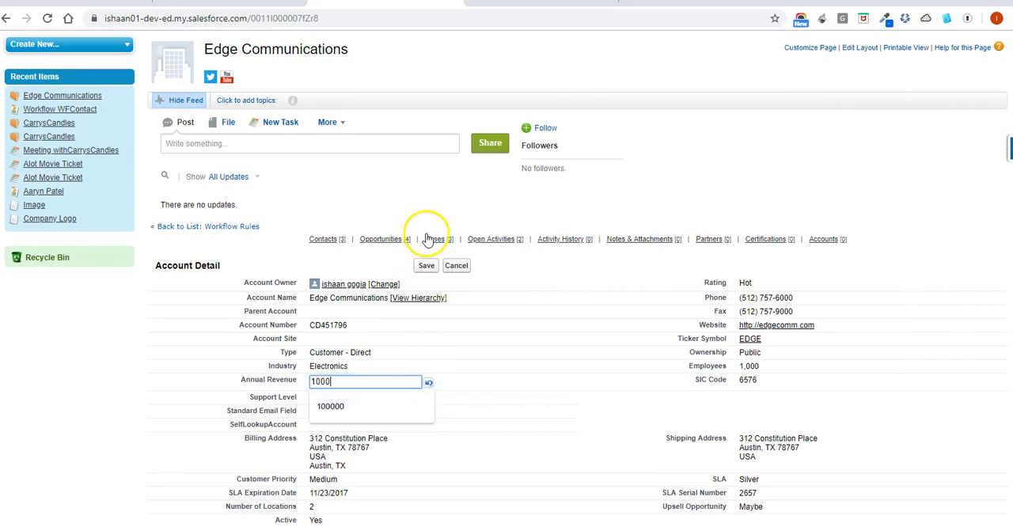
left_click(425, 265)
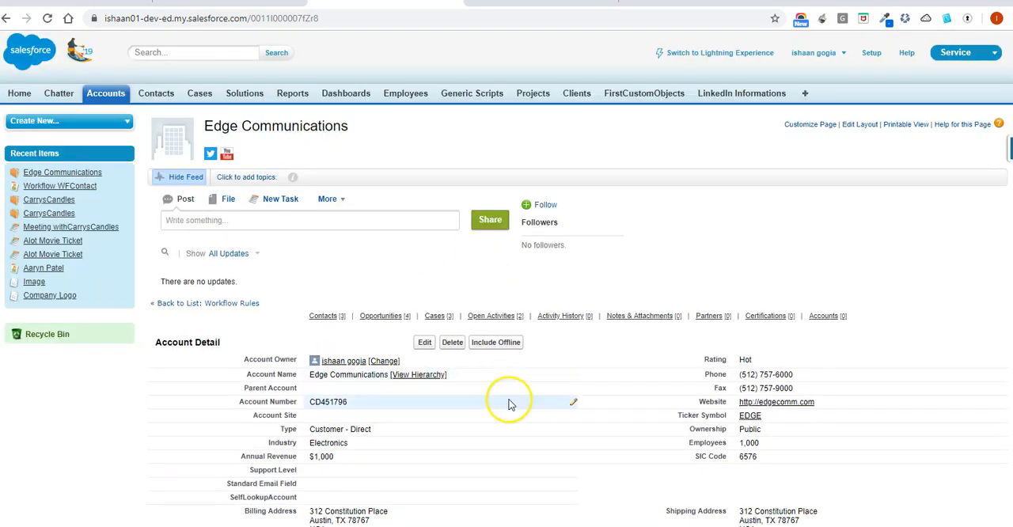
Check the account's Open Activities list for any task added by the workflow rule.
scroll(509, 403, "down", 5)
scroll(509, 404, "down", 3)
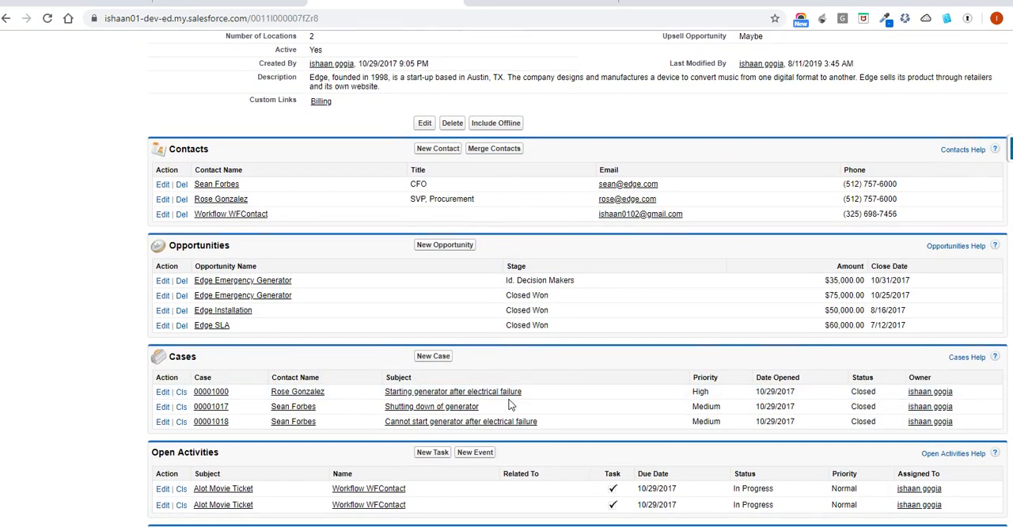
scroll(509, 403, "down", 1)
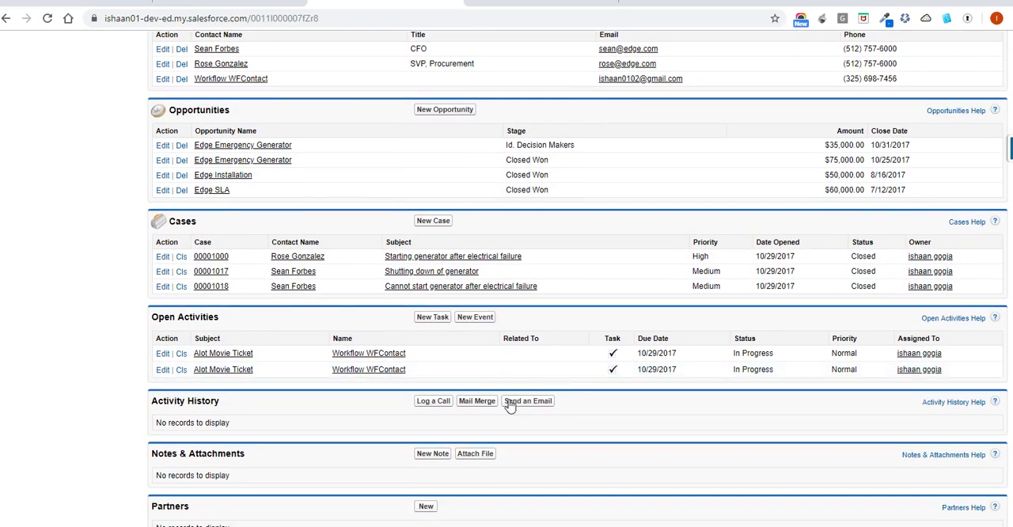
scroll(509, 403, "up", 8)
scroll(510, 405, "down", 8)
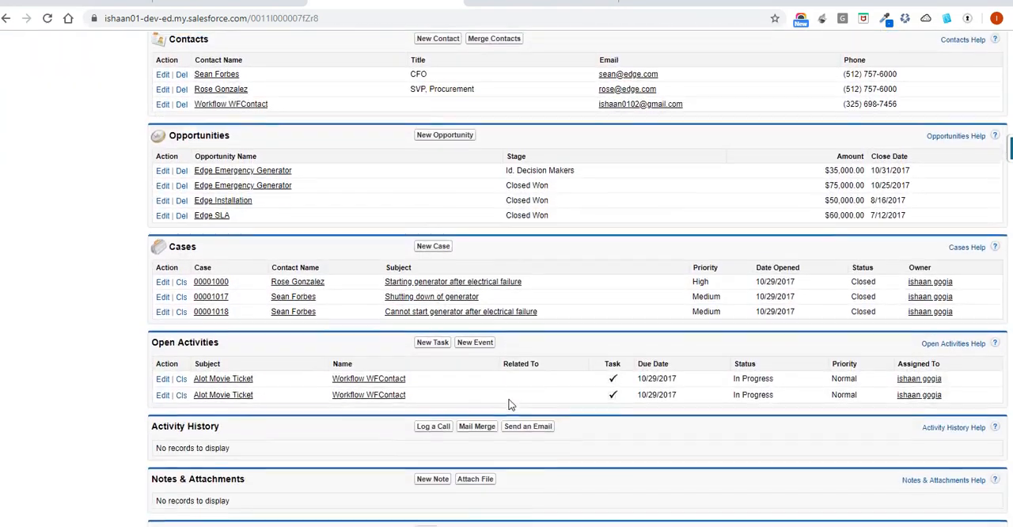
scroll(511, 405, "down", 1)
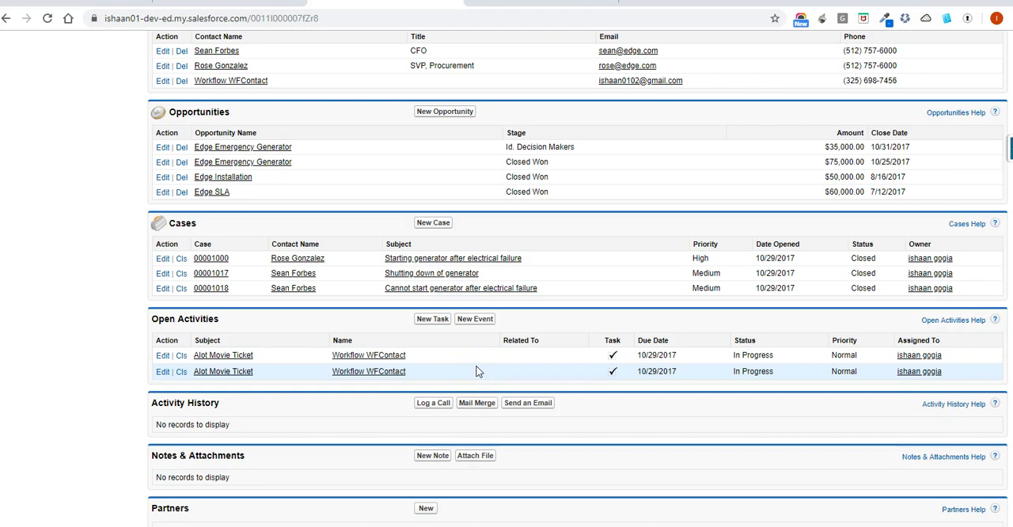
scroll(476, 371, "up", 10)
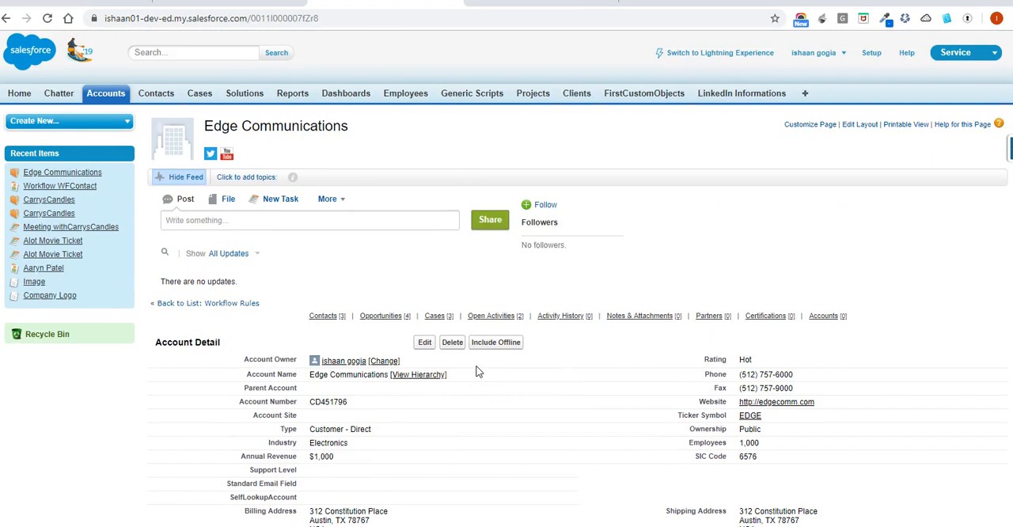
Raise the account's Annual Revenue to 10010, just above the rule's threshold, and save the record.
scroll(477, 371, "down", 1)
left_click(470, 384)
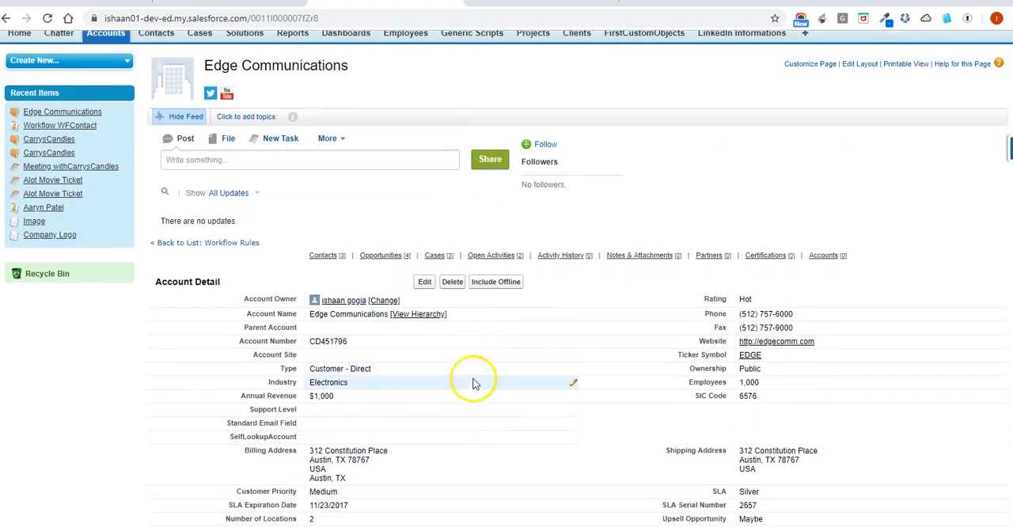
double_click(459, 400)
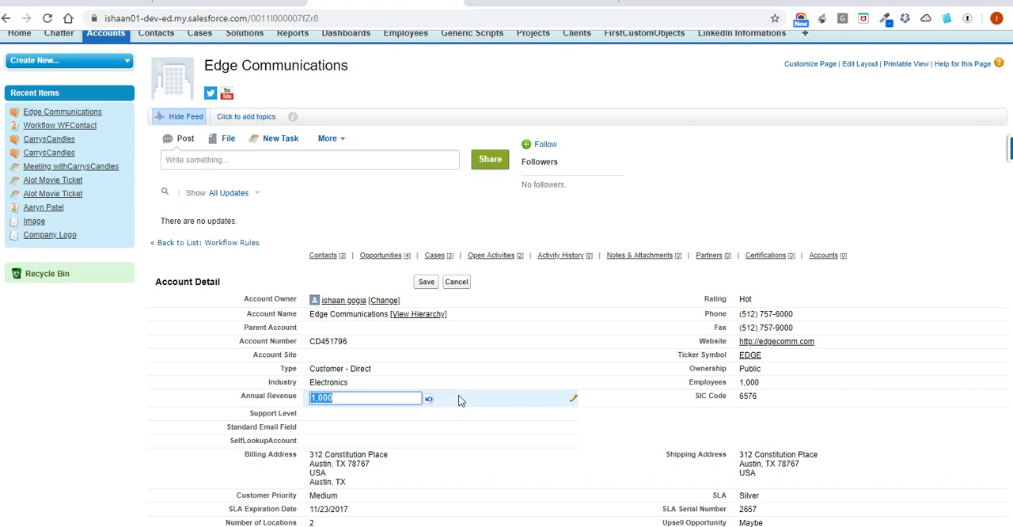
key("End")
type("1000")
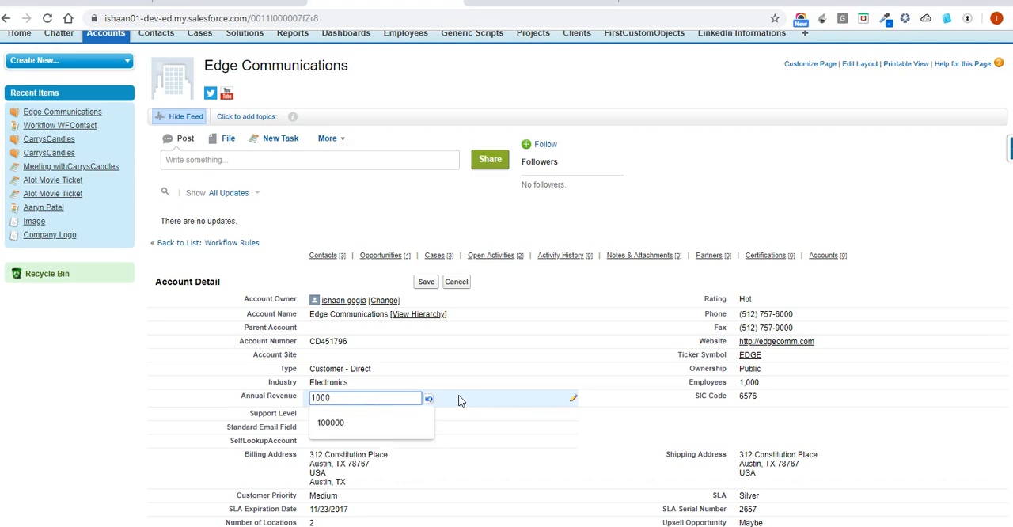
key("BackSpace")
type("1")
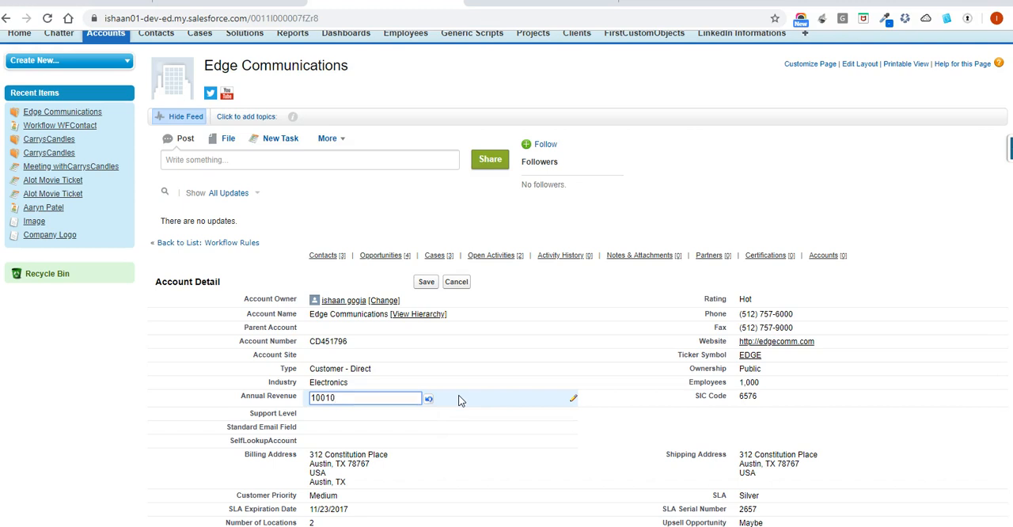
left_click(427, 282)
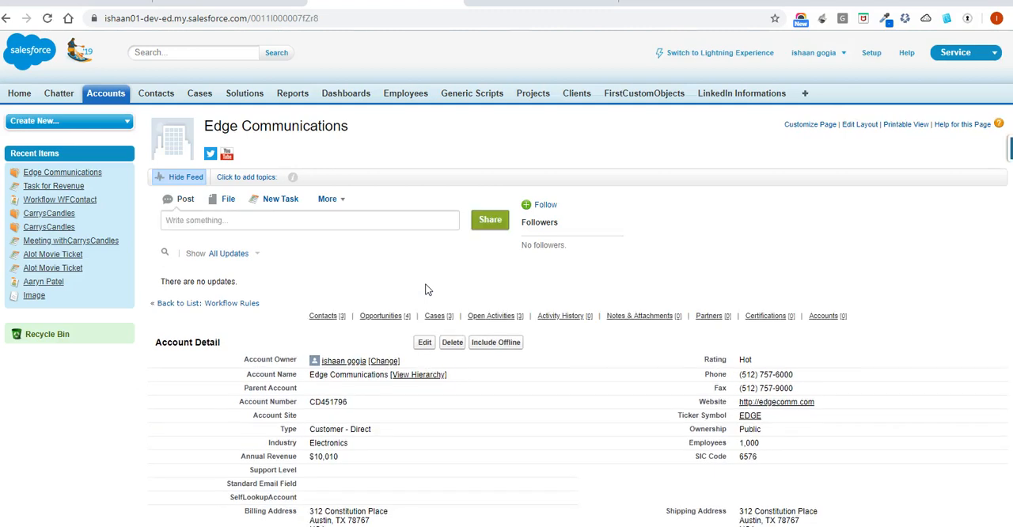
Examine the account's Open Activities for the Task for Revenue entry.
scroll(425, 289, "down", 1)
mouse_move(482, 316)
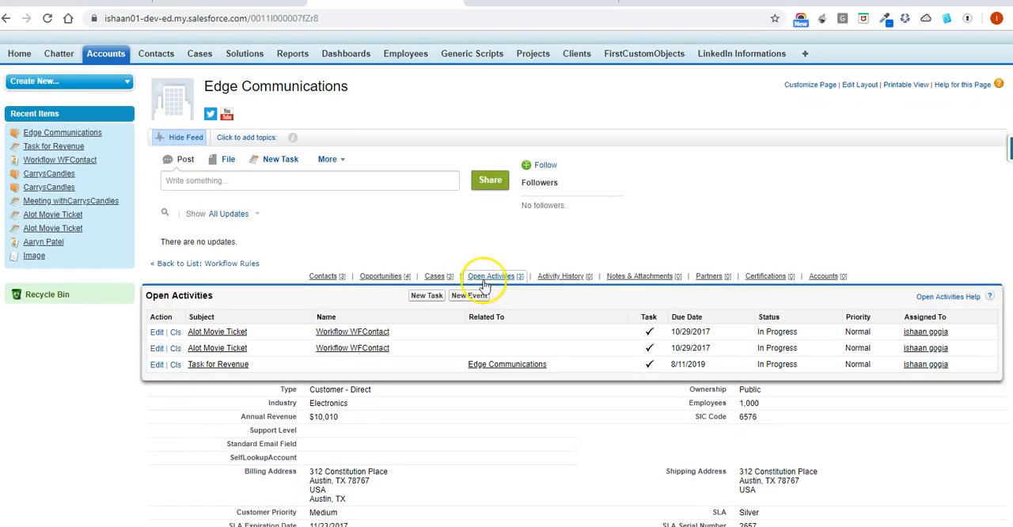
scroll(467, 253, "down", 6)
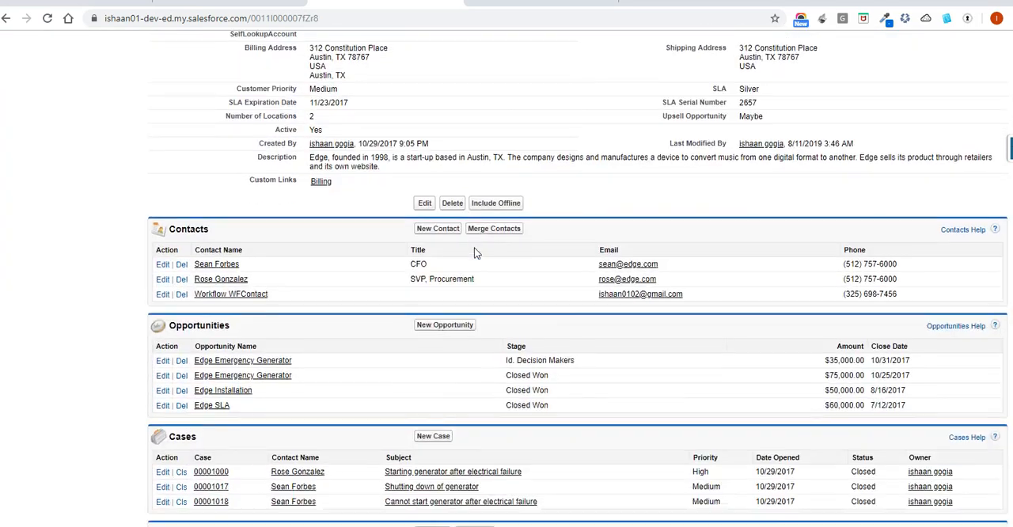
scroll(475, 251, "down", 2)
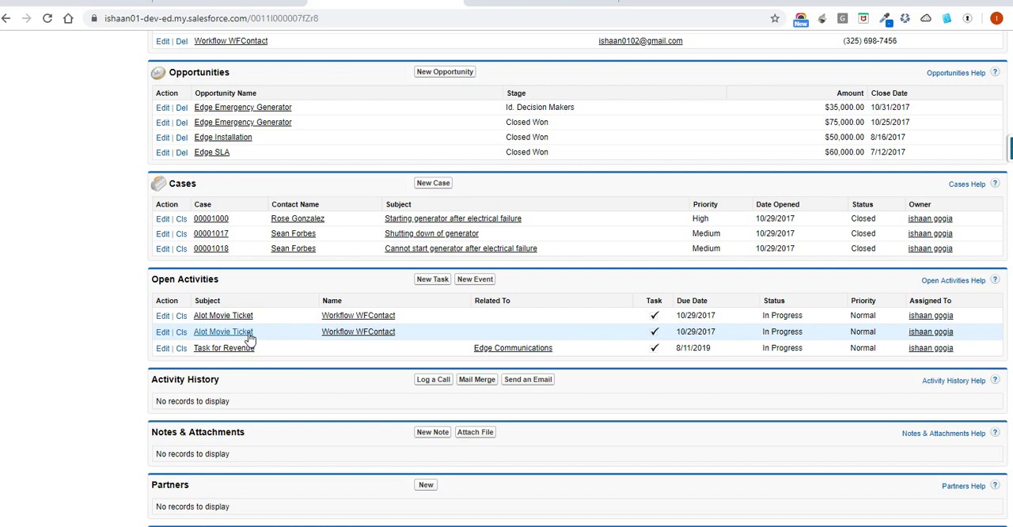
scroll(249, 340, "up", 1)
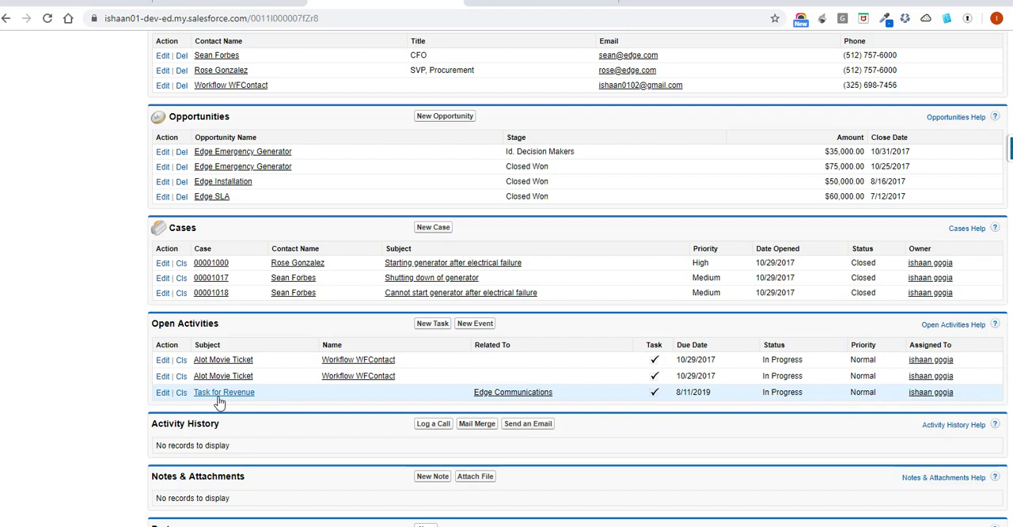
Review the Amount check workflow rule's evaluation criteria, then return to the Edge Communications account.
left_click(84, 2)
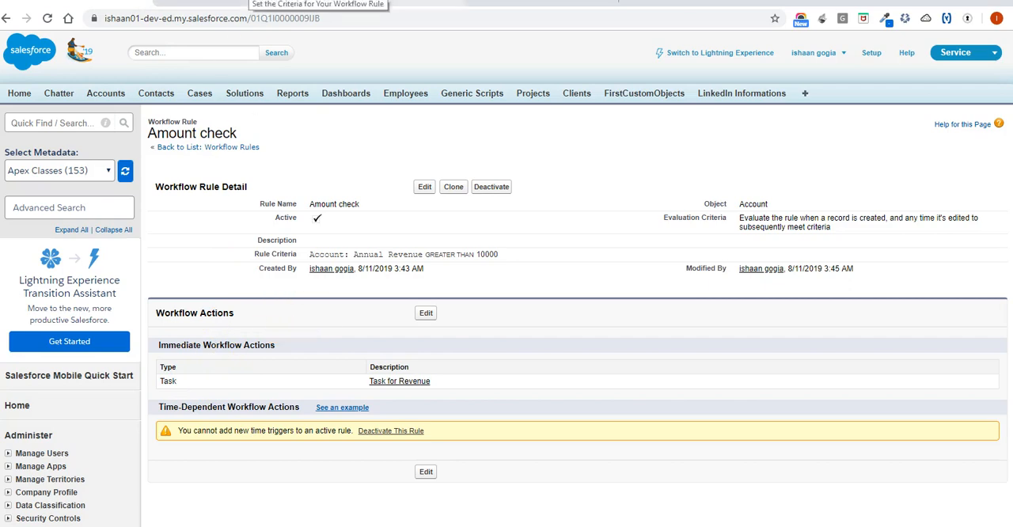
left_click(350, 1)
scroll(368, 133, "up", 8)
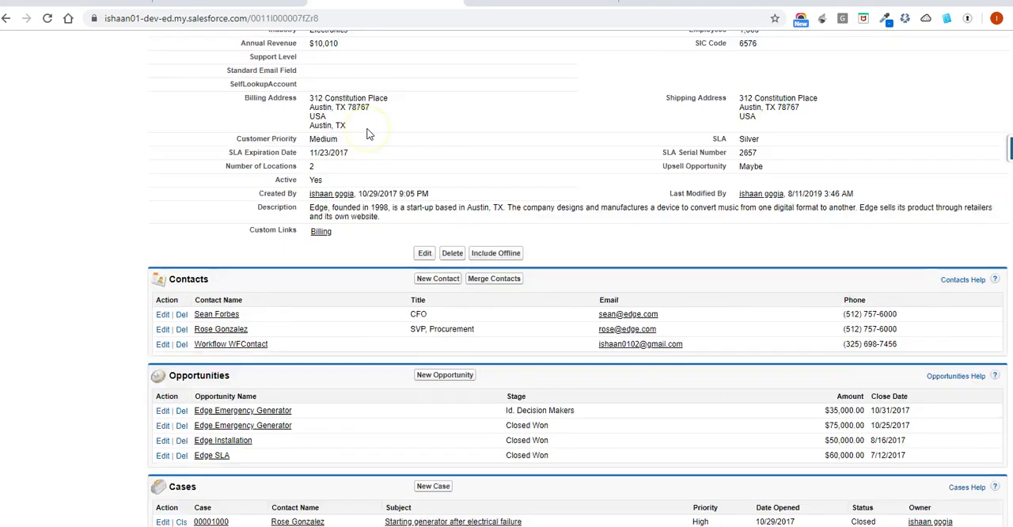
scroll(368, 133, "up", 1)
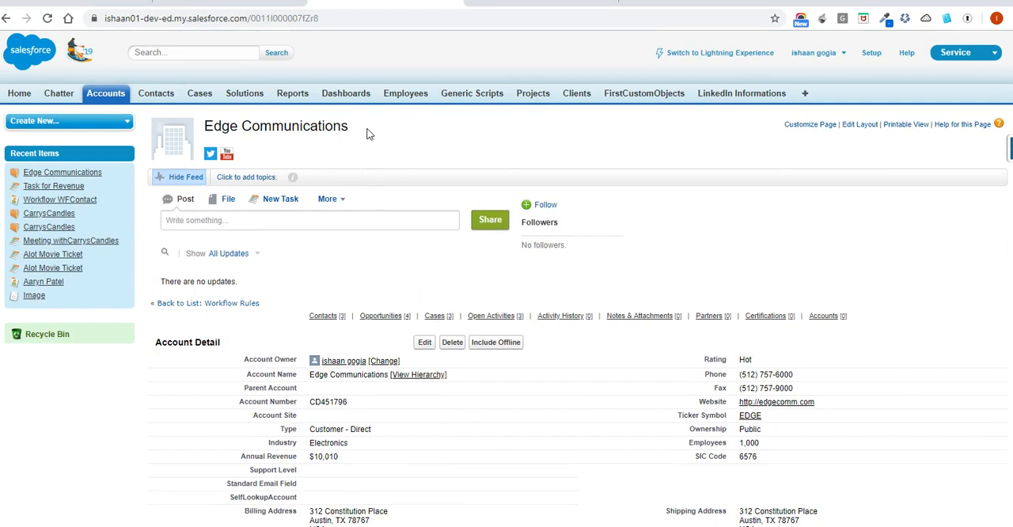
Edit the Edge Communications account, set its Annual Revenue to 10,100 and save the record.
scroll(366, 133, "down", 2)
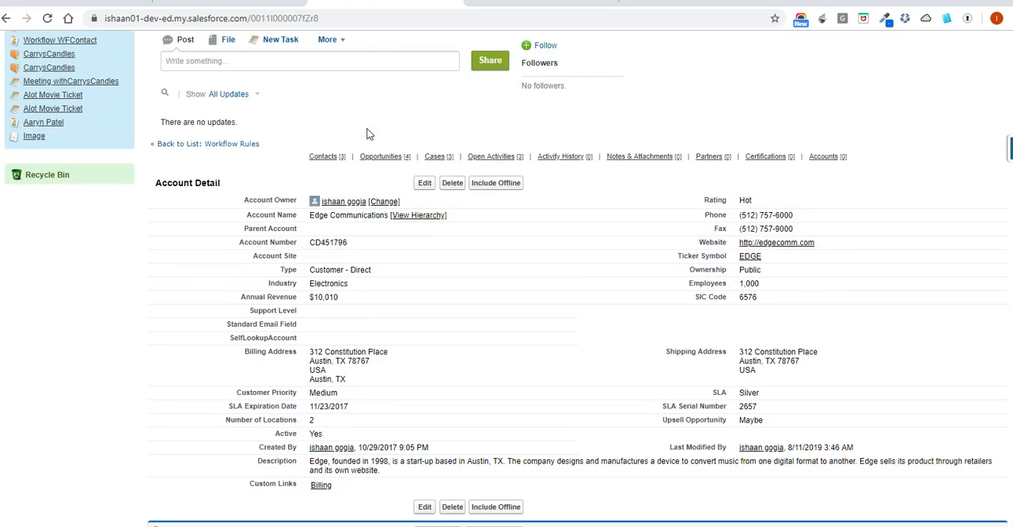
scroll(367, 134, "down", 1)
left_click(425, 109)
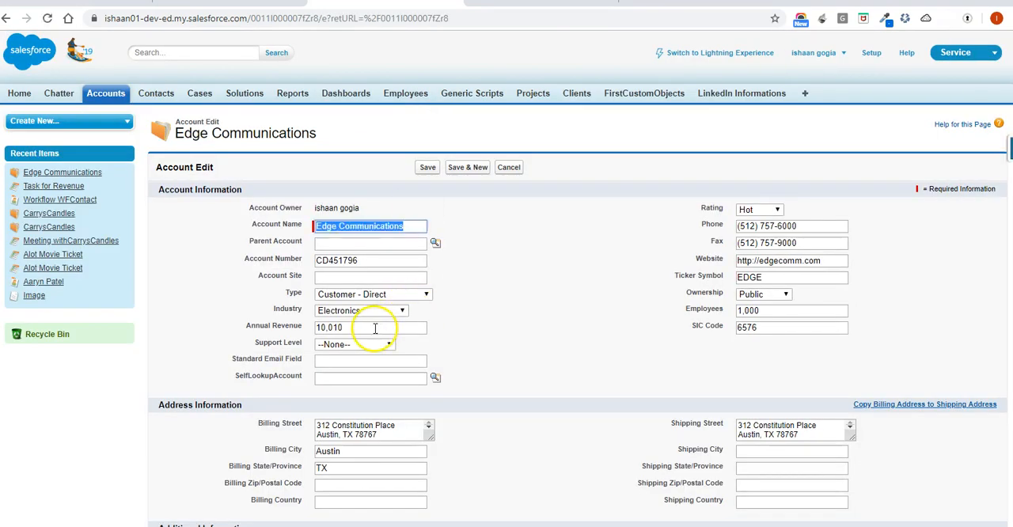
left_click(372, 329)
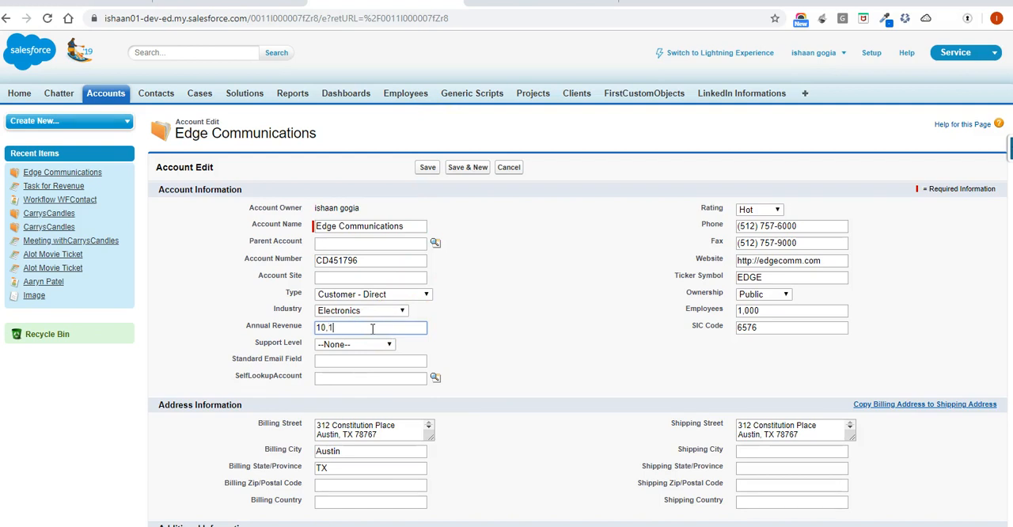
left_click(425, 168)
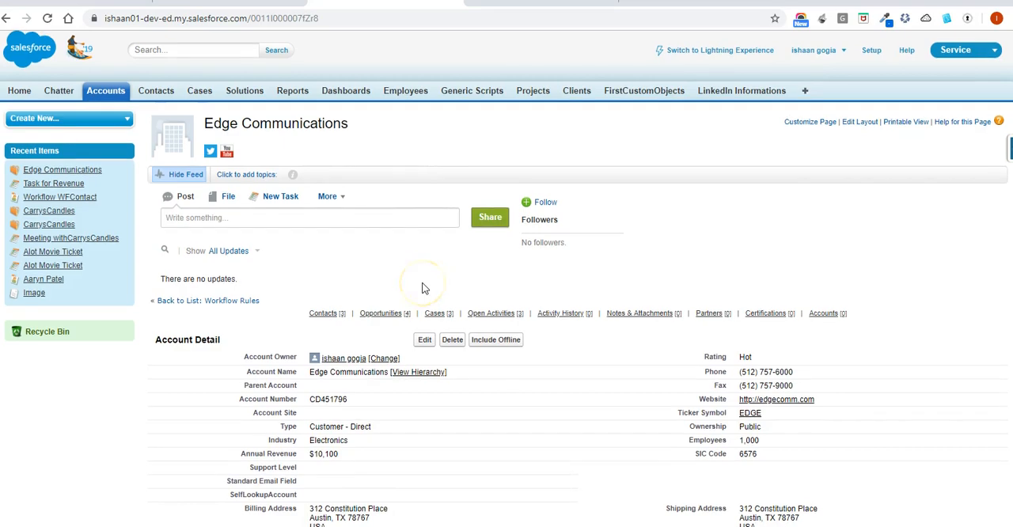
Check Open Activities for a second revenue task following the change between two values above the threshold.
scroll(422, 287, "down", 4)
scroll(422, 287, "down", 3)
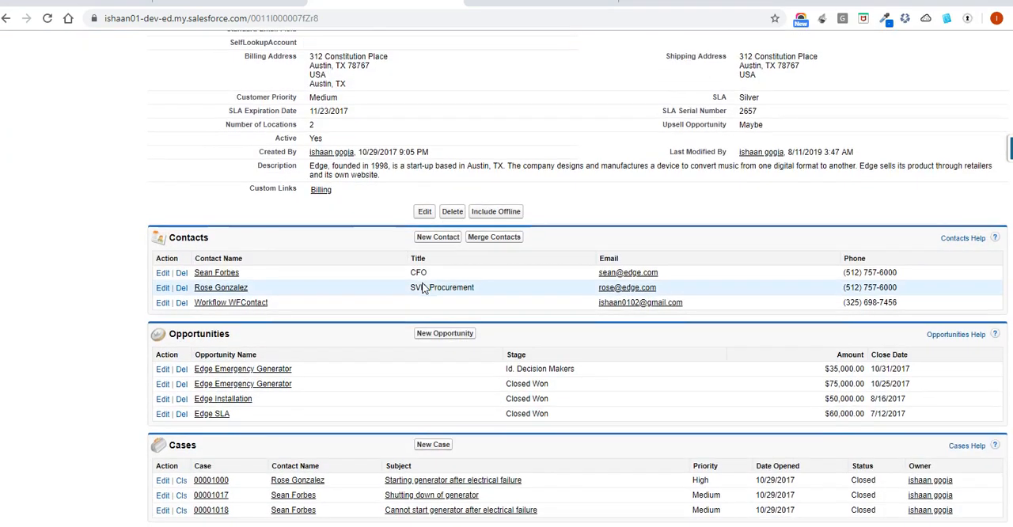
scroll(422, 285, "down", 1)
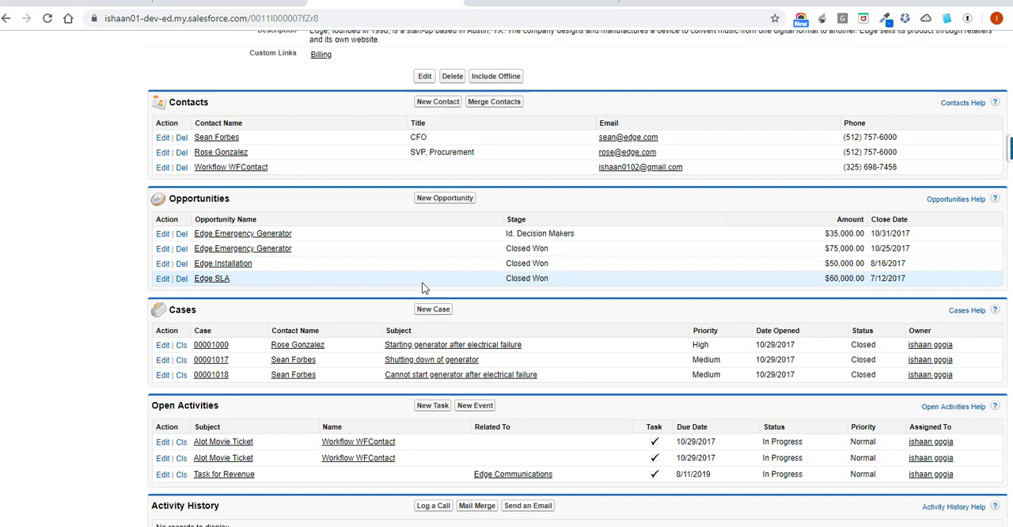
Lower the account's Annual Revenue to 10, below the rule's threshold, and save the record.
scroll(422, 288, "up", 5)
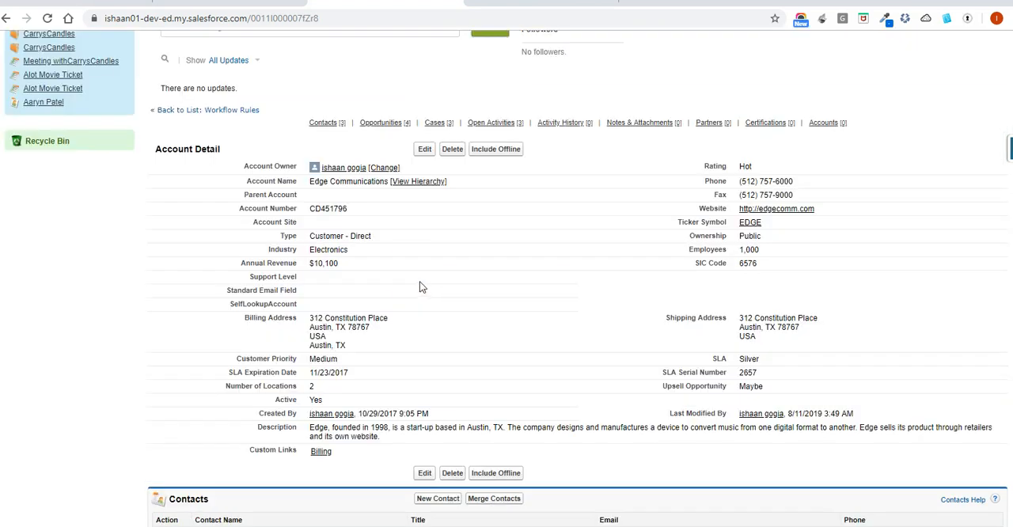
left_click(408, 269)
double_click(408, 269)
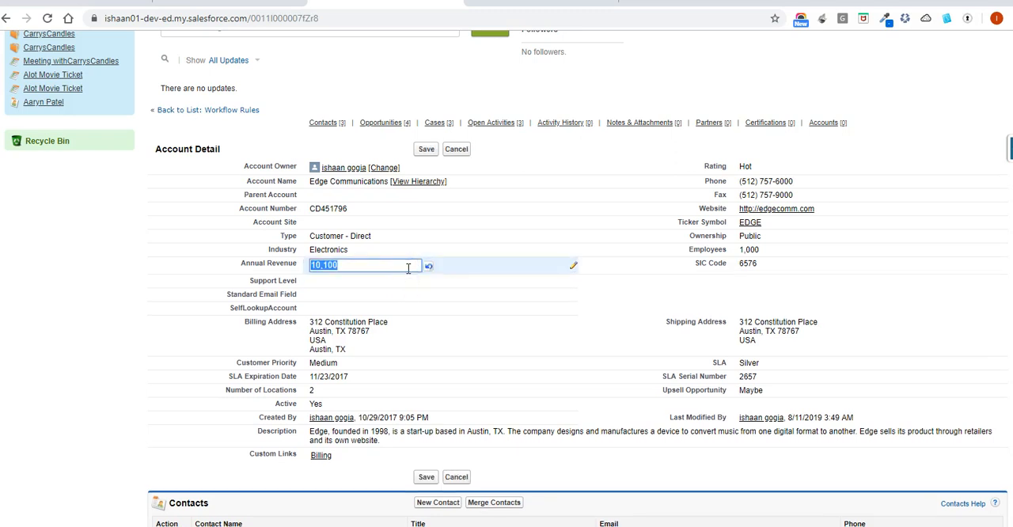
left_click(408, 268)
key("BackSpace")
key("BackSpace")
key("BackSpace")
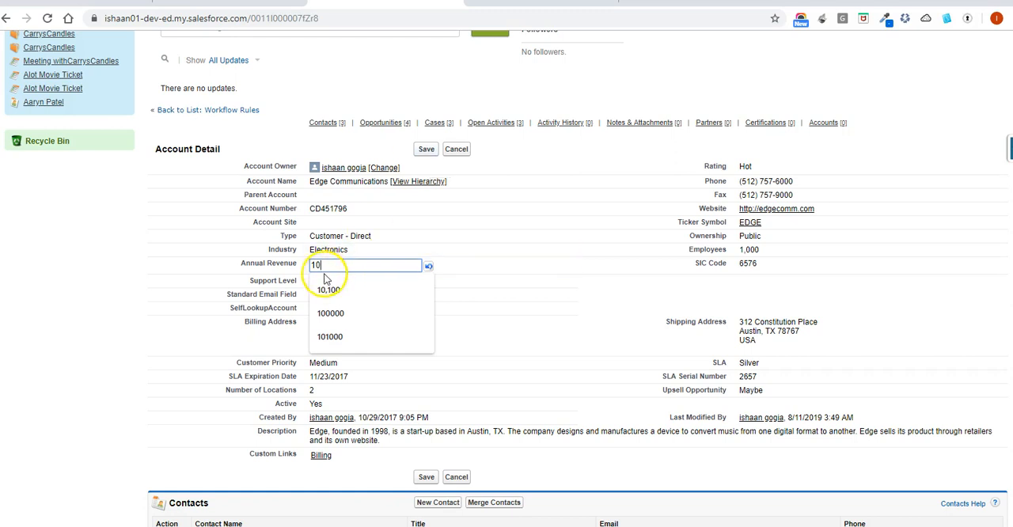
left_click(425, 149)
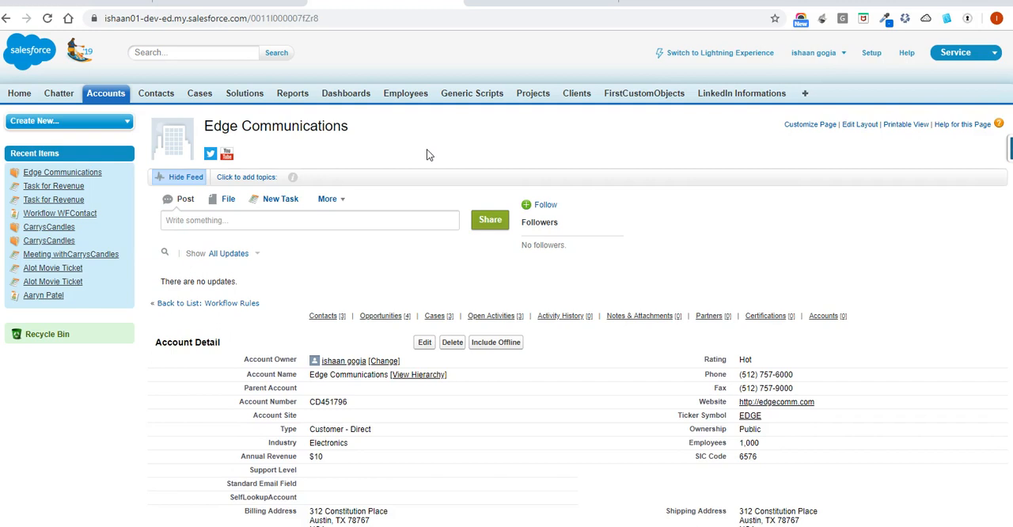
scroll(427, 154, "down", 2)
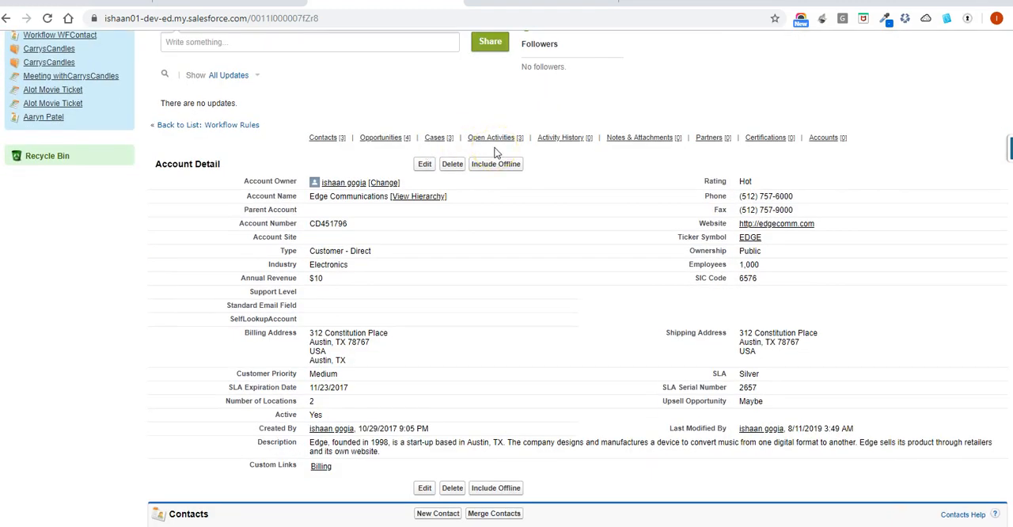
Check the account's Open Activities for a new revenue task following the drop below the threshold.
scroll(496, 153, "down", 3)
scroll(494, 153, "down", 3)
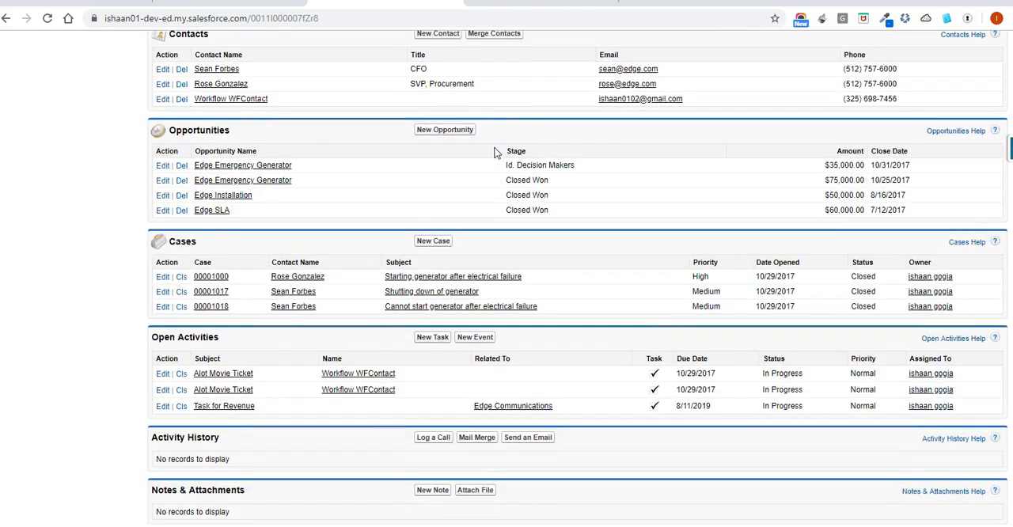
scroll(295, 399, "up", 5)
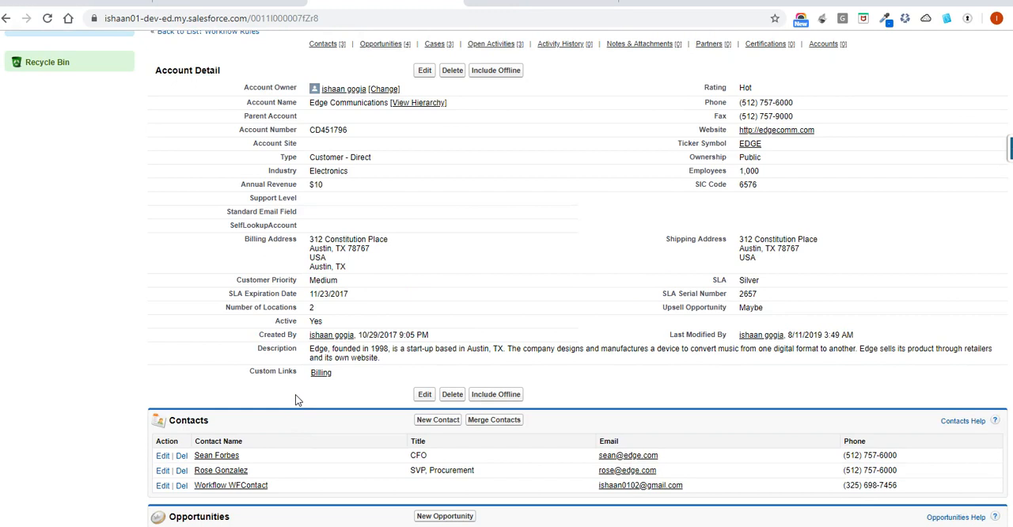
Raise the Edge Communications account's Annual Revenue to 10,200, above the rule's threshold, and save the record.
double_click(389, 187)
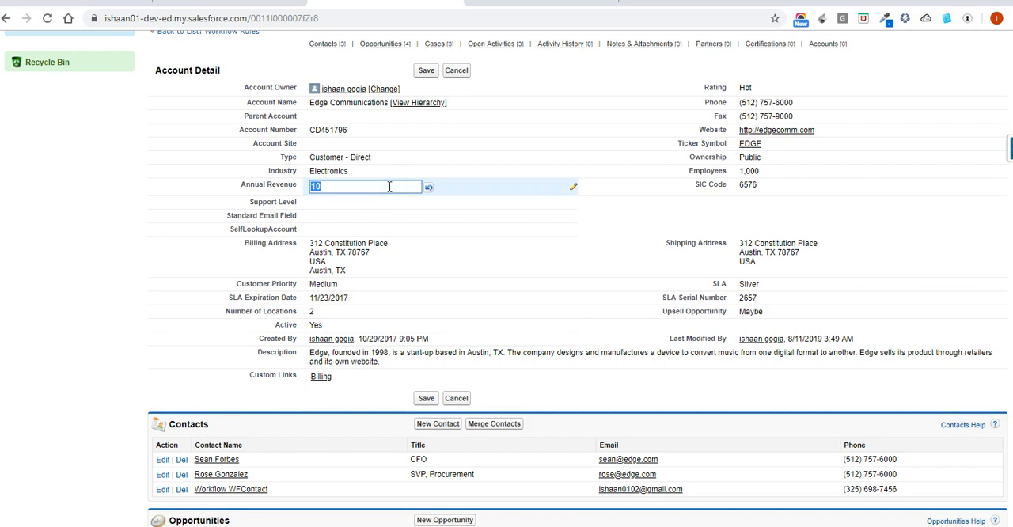
type("10200")
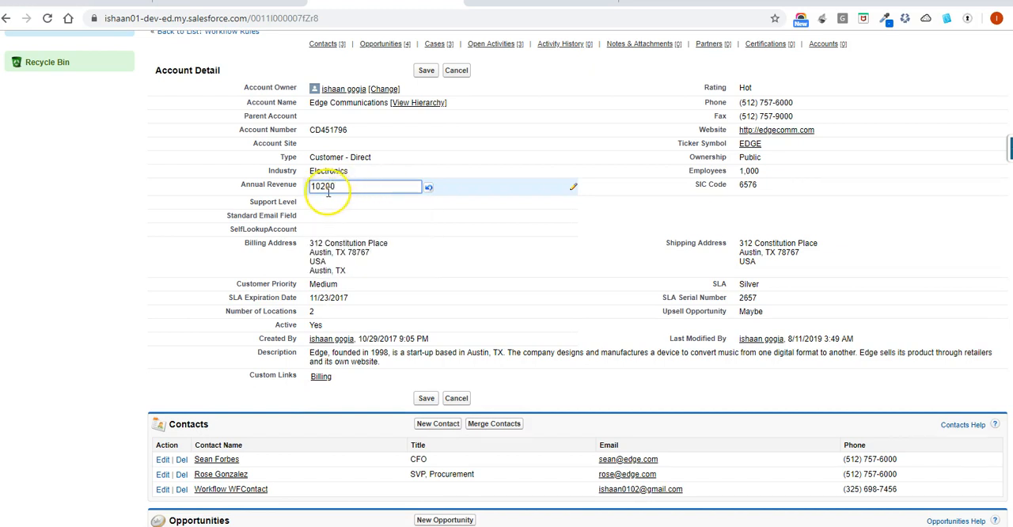
left_click(426, 70)
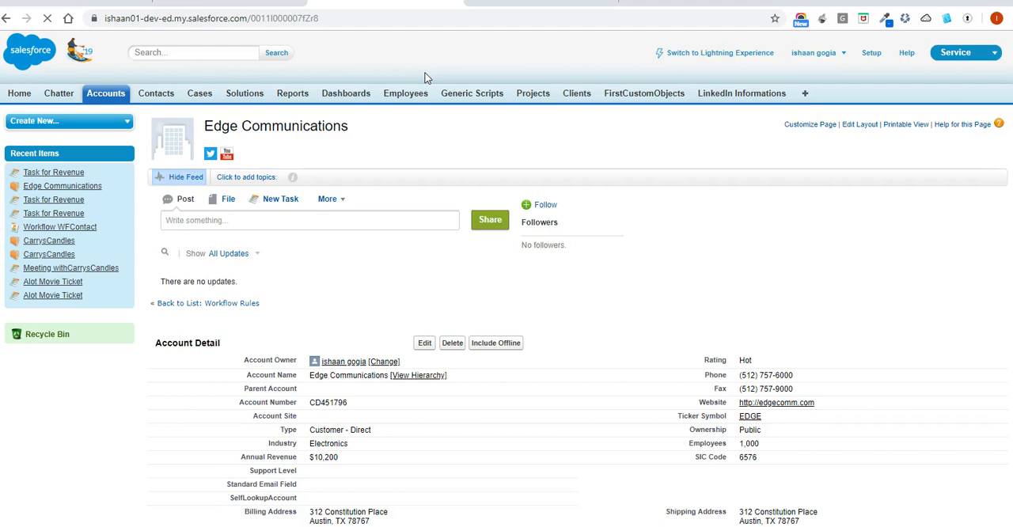
Check Open Activities for another revenue task after the increase, then return to the Amount check workflow rule.
left_click(367, 363)
scroll(367, 366, "down", 10)
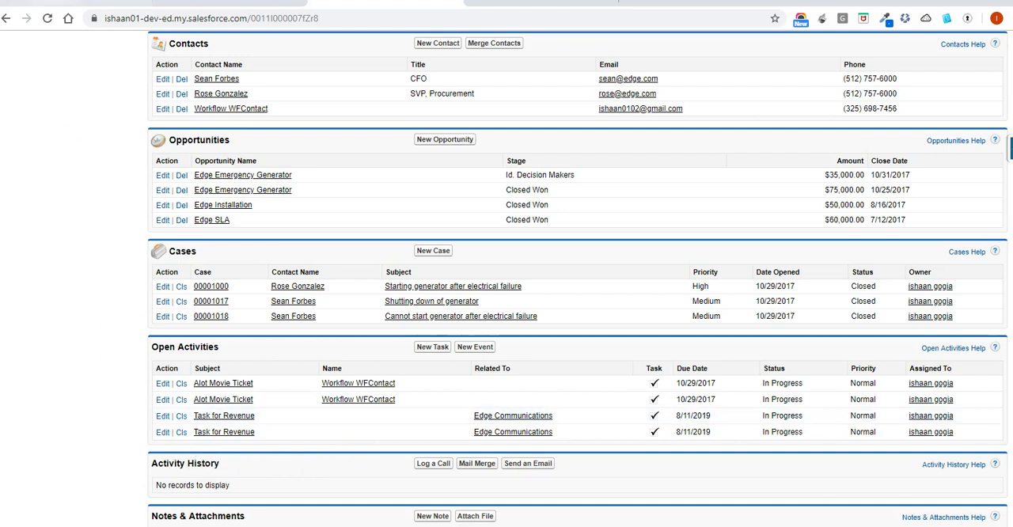
left_click(47, 1)
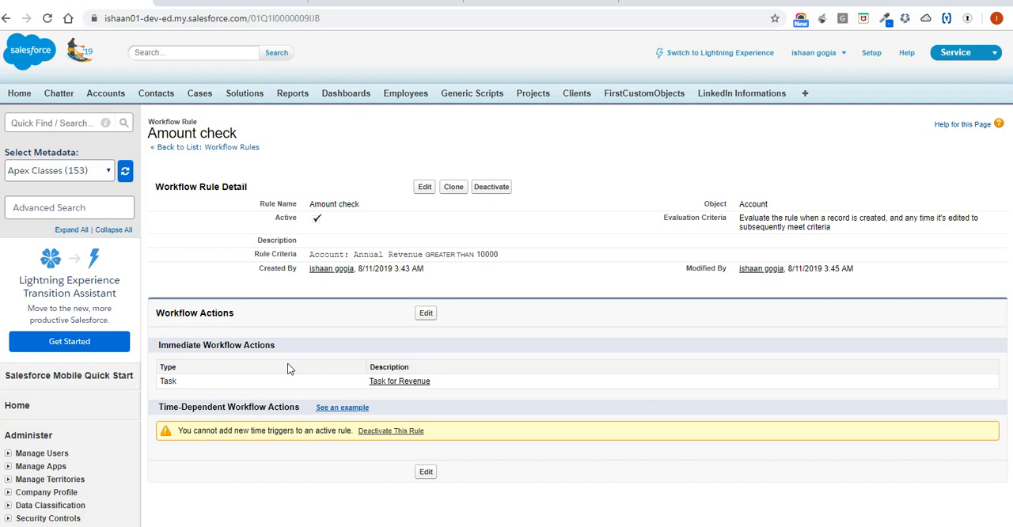
Deactivate the Amount check workflow rule and open its workflow actions for editing.
left_click(491, 187)
left_click(396, 438)
left_click(493, 189)
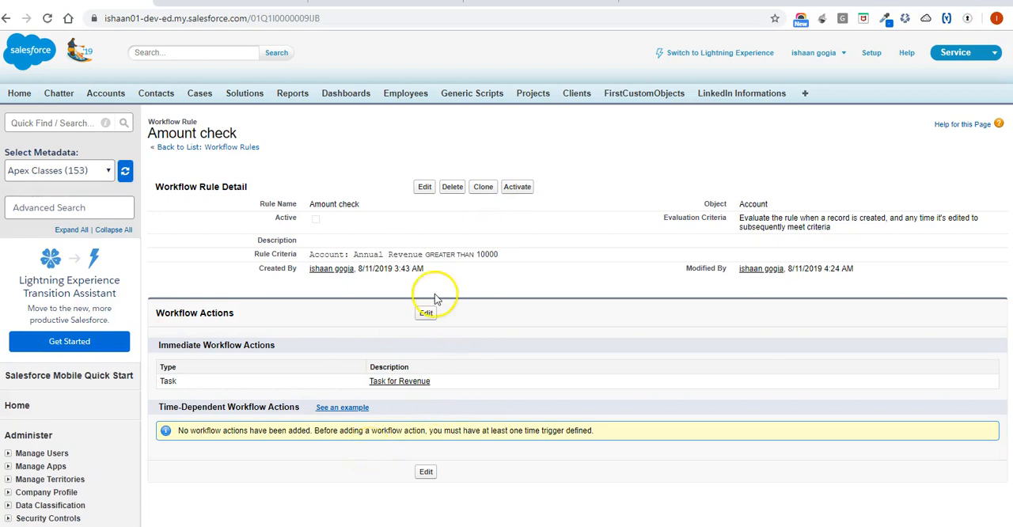
left_click(426, 313)
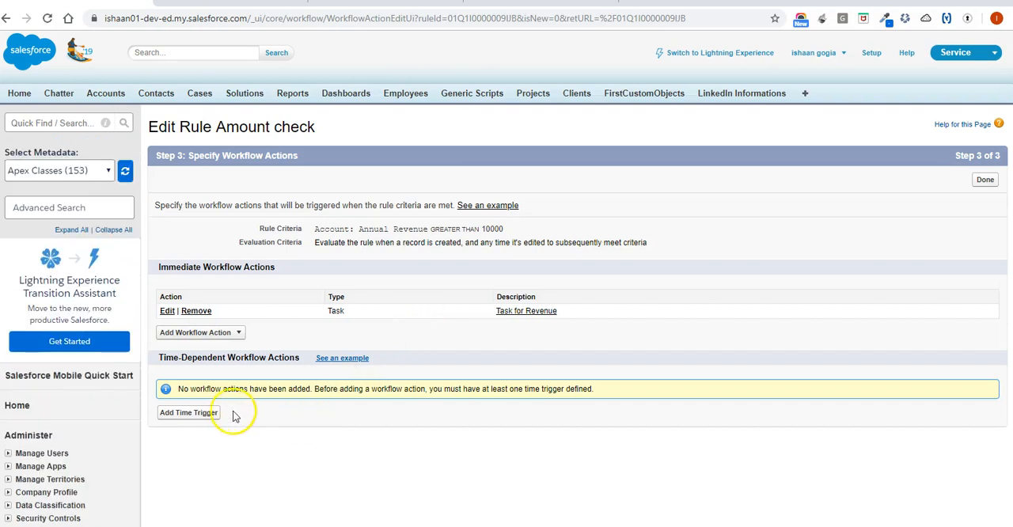
Add a time trigger to the rule set to 1 hour after the Rule Trigger Date and save it.
left_click(199, 417)
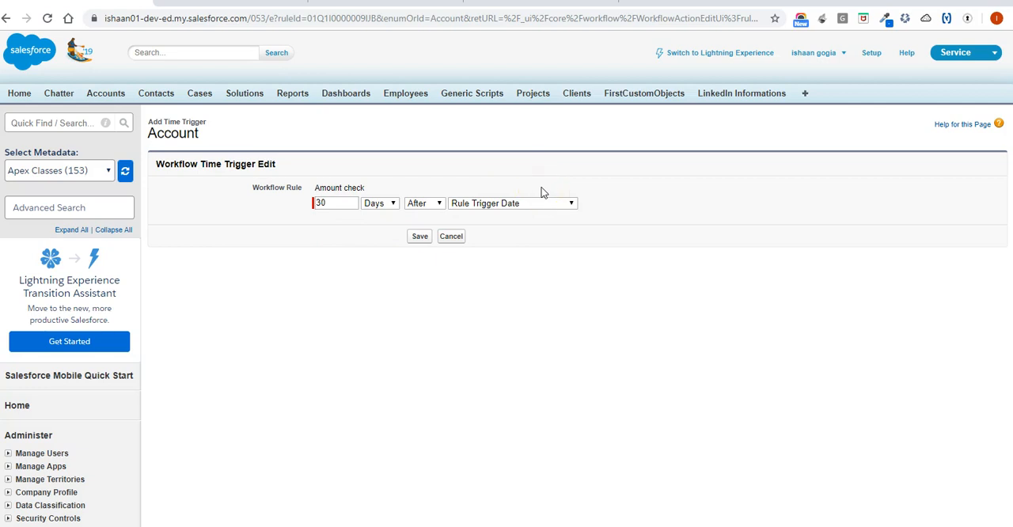
left_click(425, 206)
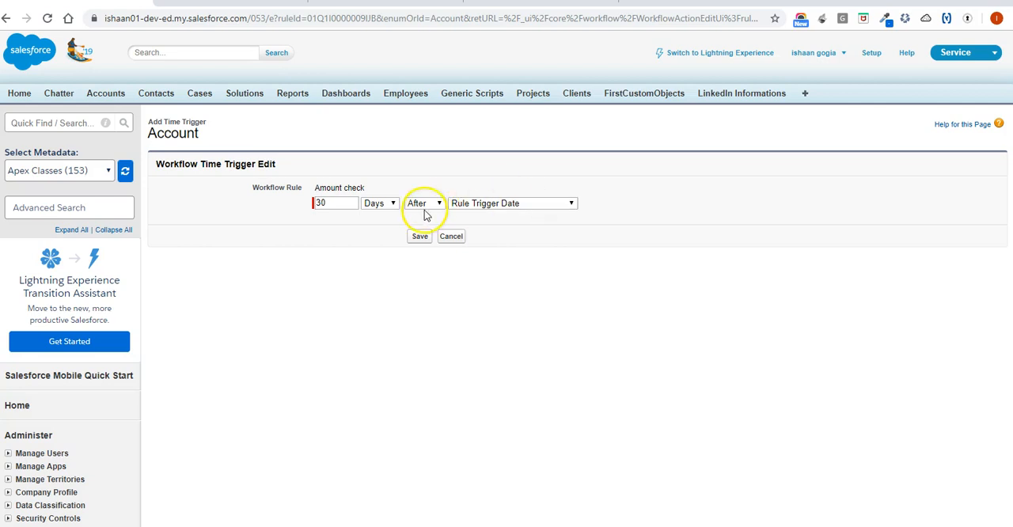
left_click_drag(338, 203, 317, 206)
type("1")
left_click(420, 204)
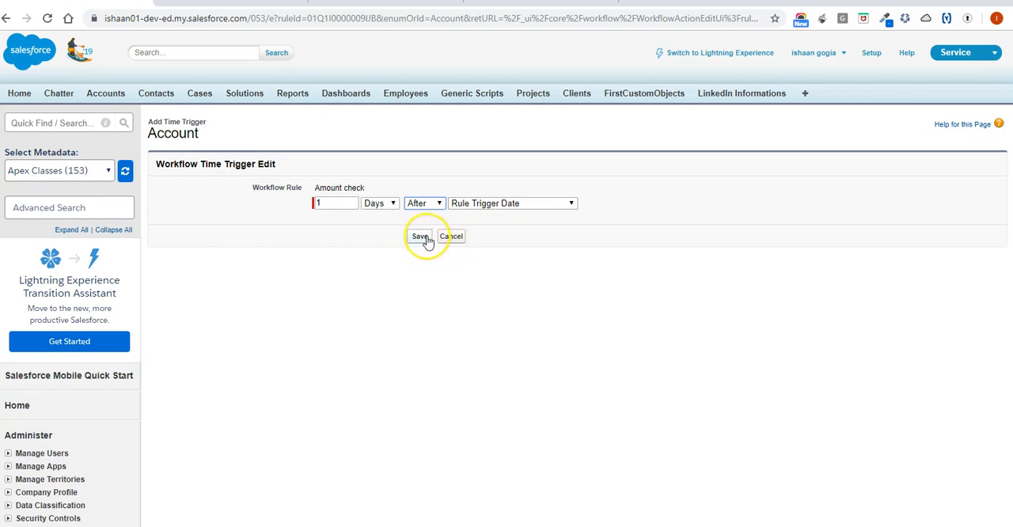
left_click(390, 204)
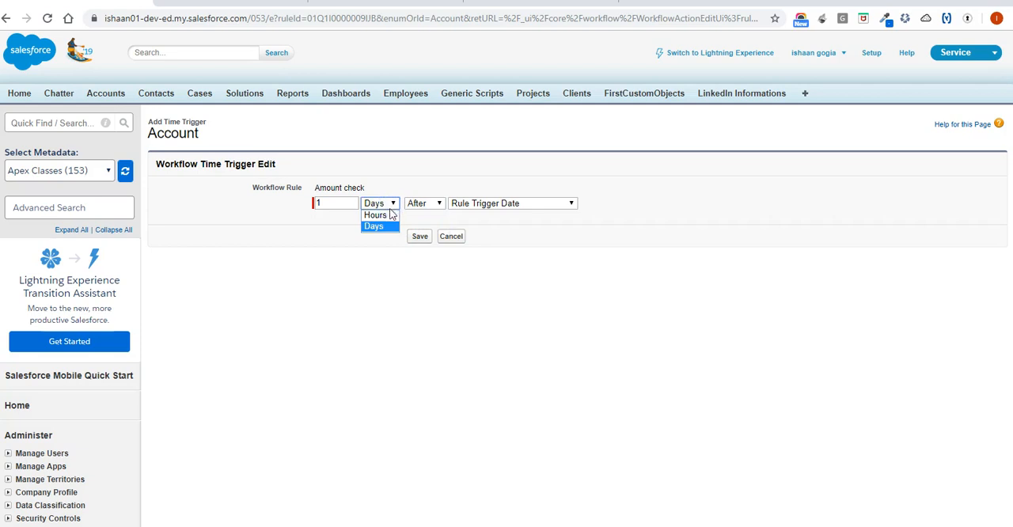
left_click(380, 214)
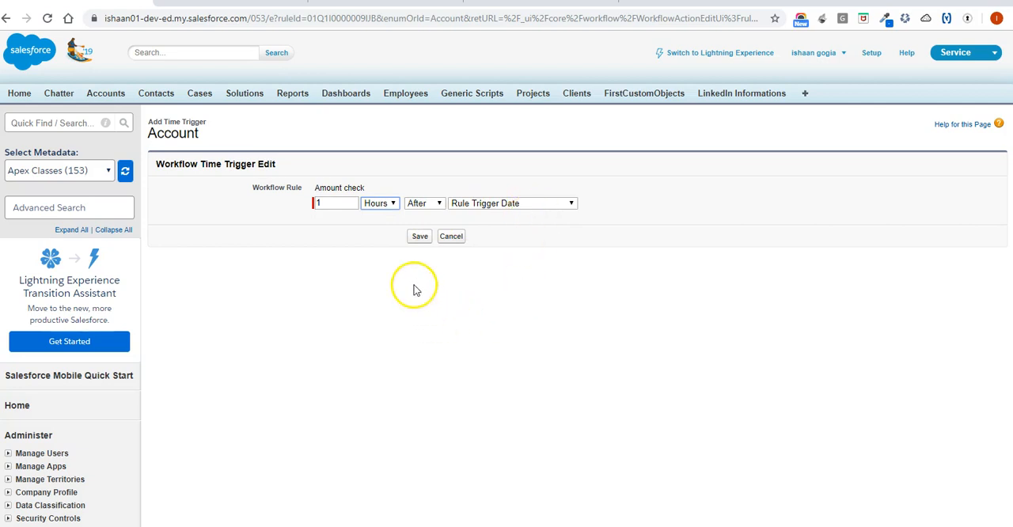
left_click(421, 236)
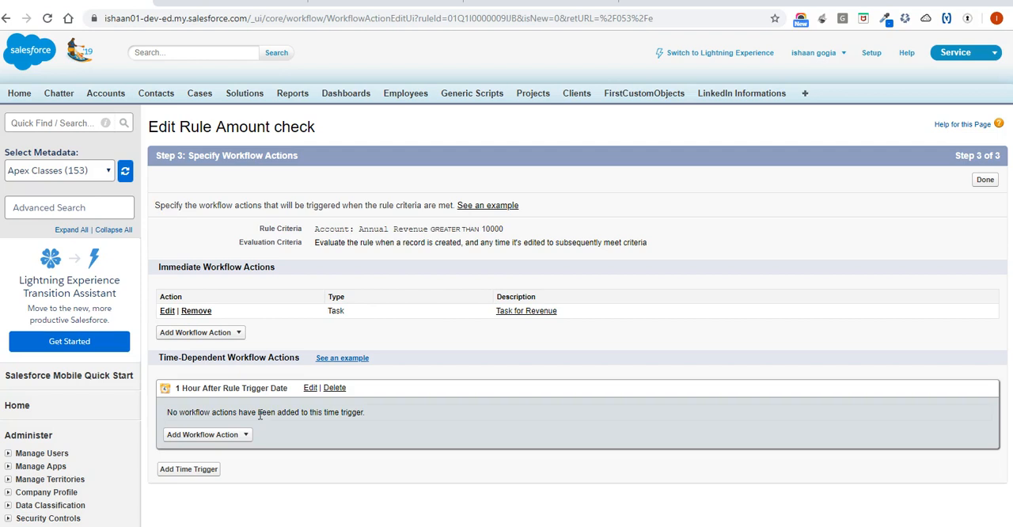
Create a new task under the 1-hour time trigger, choosing the assignee from the user lookup and entering the subject "Time Based Task 1hr".
left_click(238, 436)
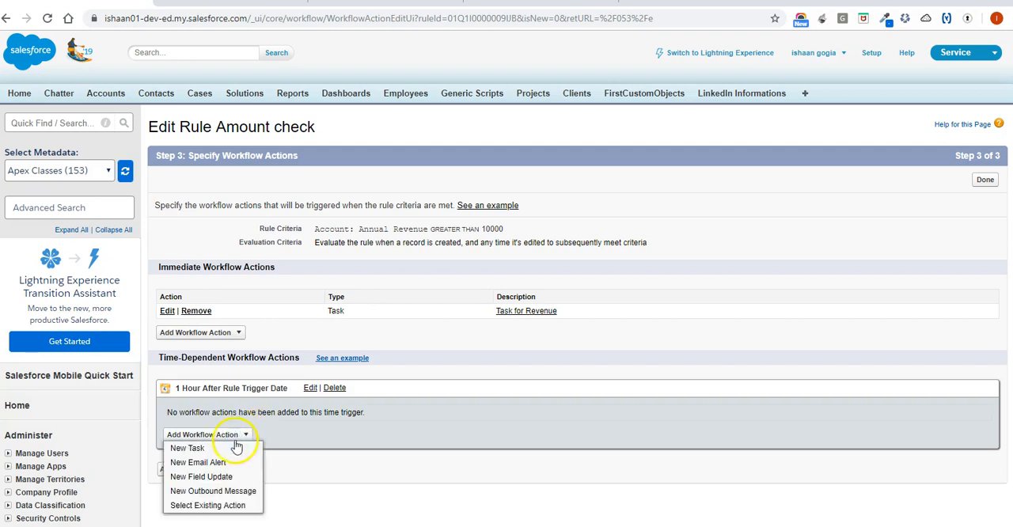
left_click(234, 446)
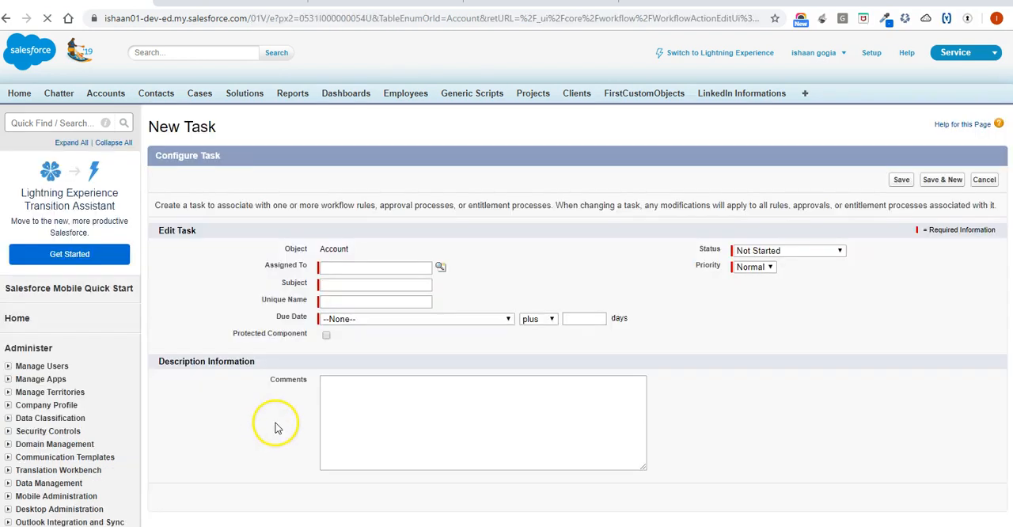
left_click(441, 267)
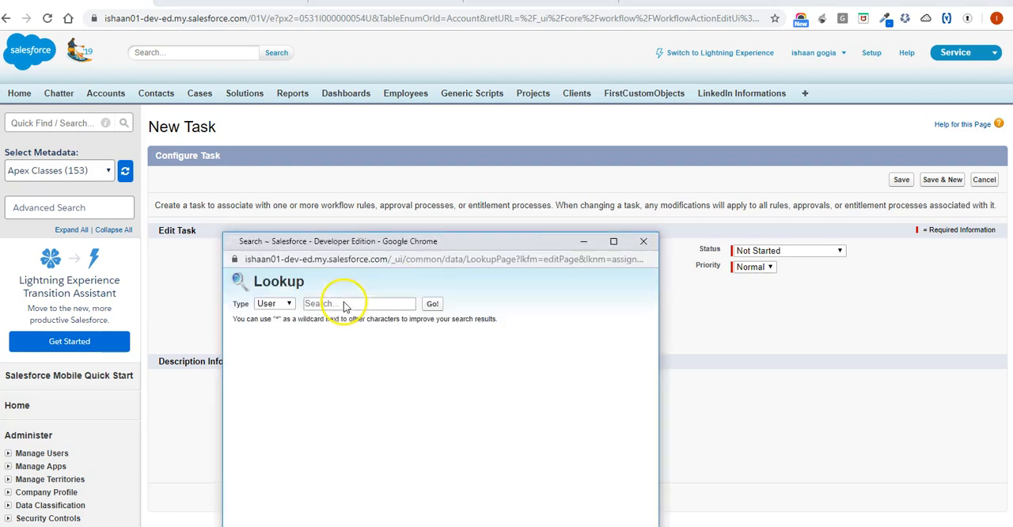
left_click(261, 396)
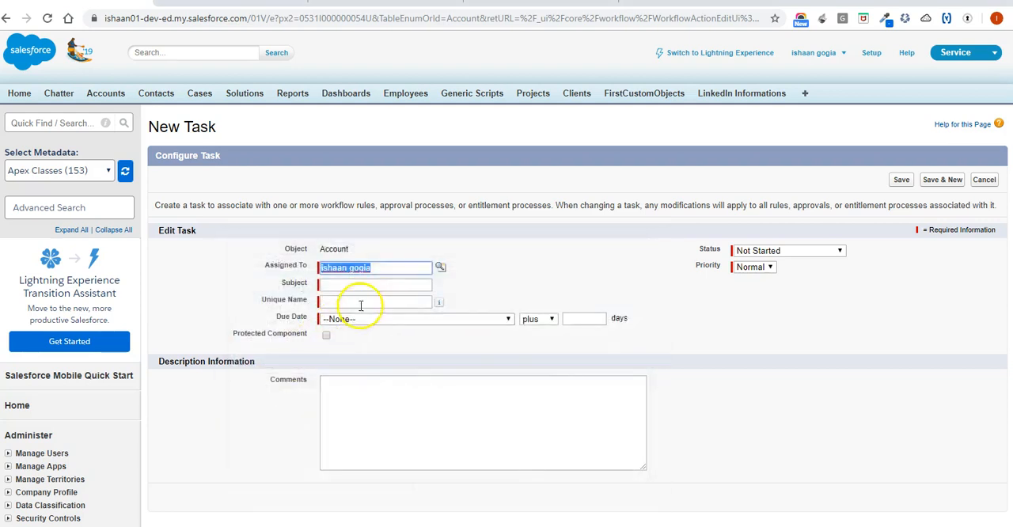
left_click(402, 282)
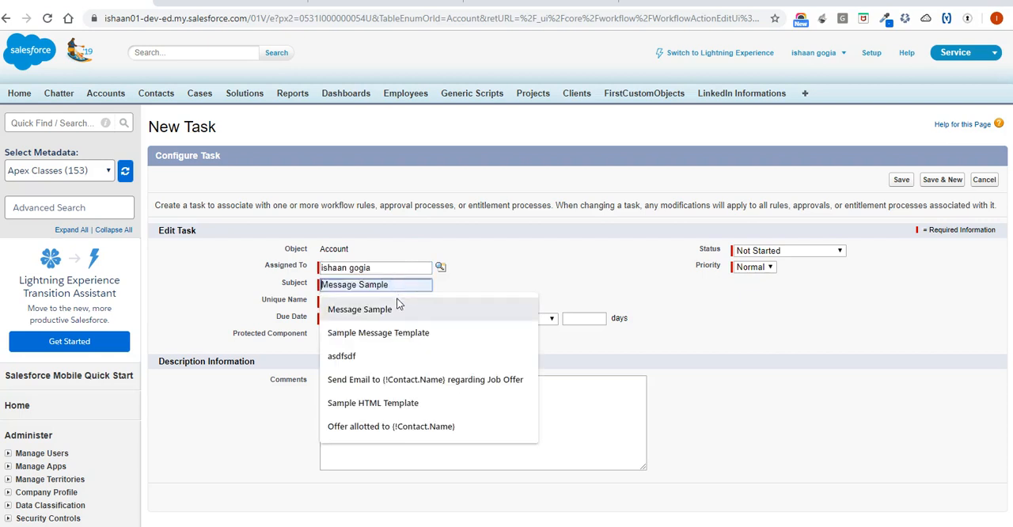
type("T")
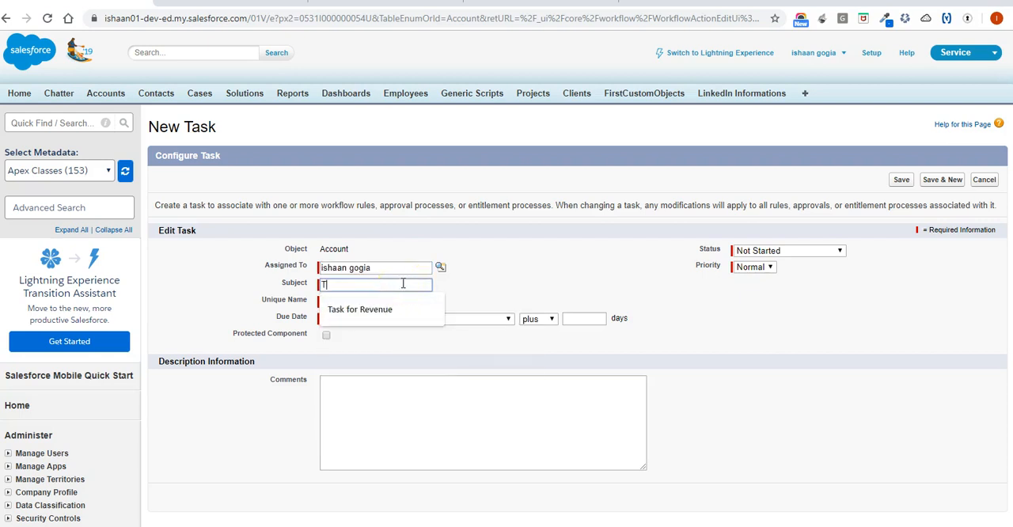
type("ime Bas")
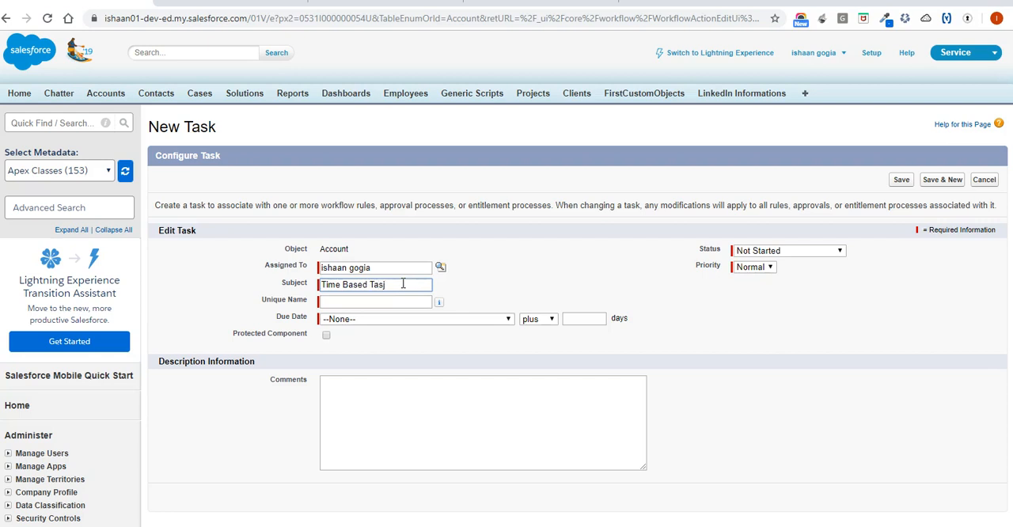
type("ed Task 1ho")
key("Tab")
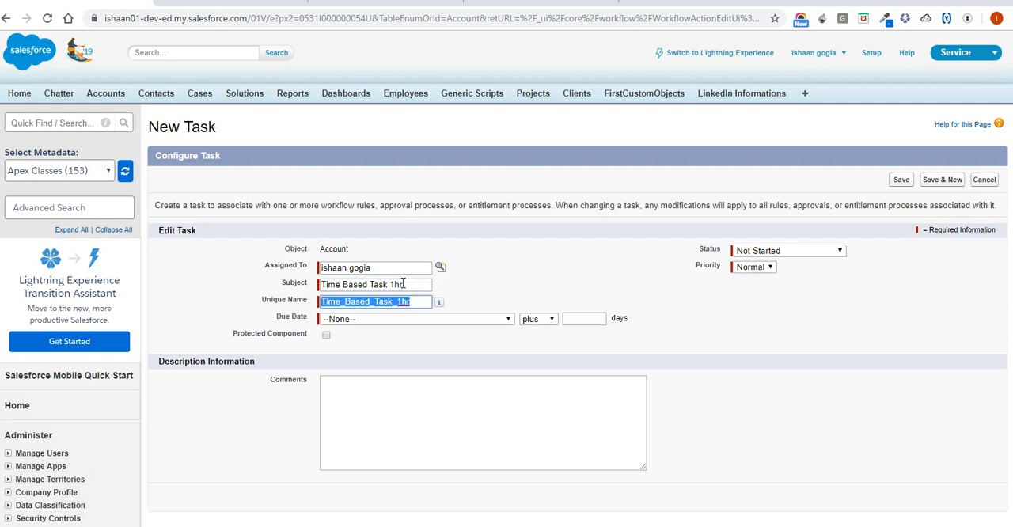
Set the task's due date to Rule Trigger Date and status to In Progress, add a comment, save it and finish editing the rule's actions.
left_click(459, 323)
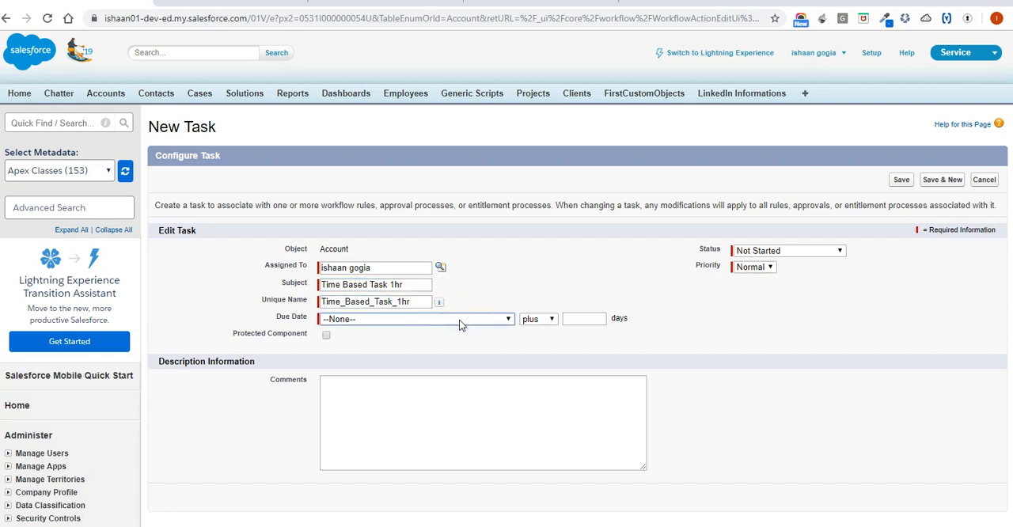
left_click(460, 321)
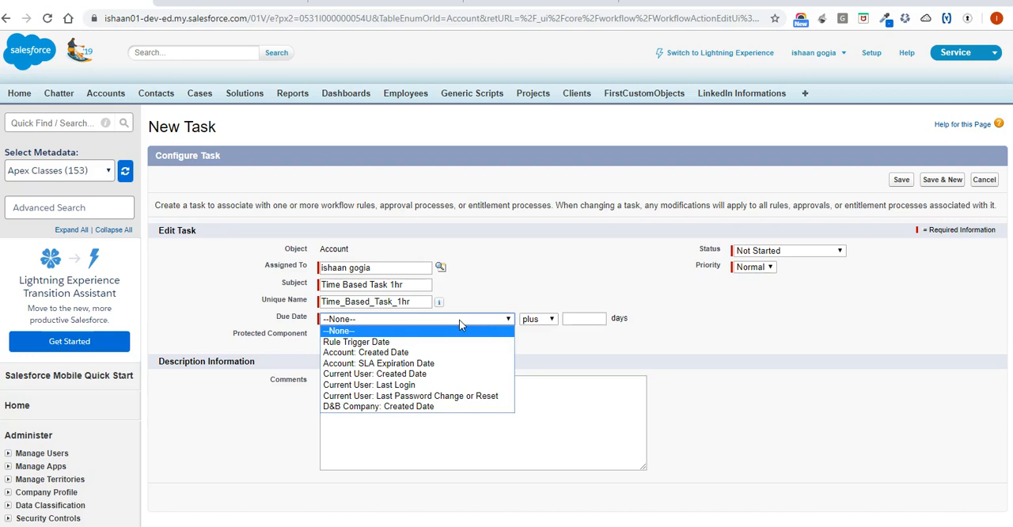
left_click(451, 342)
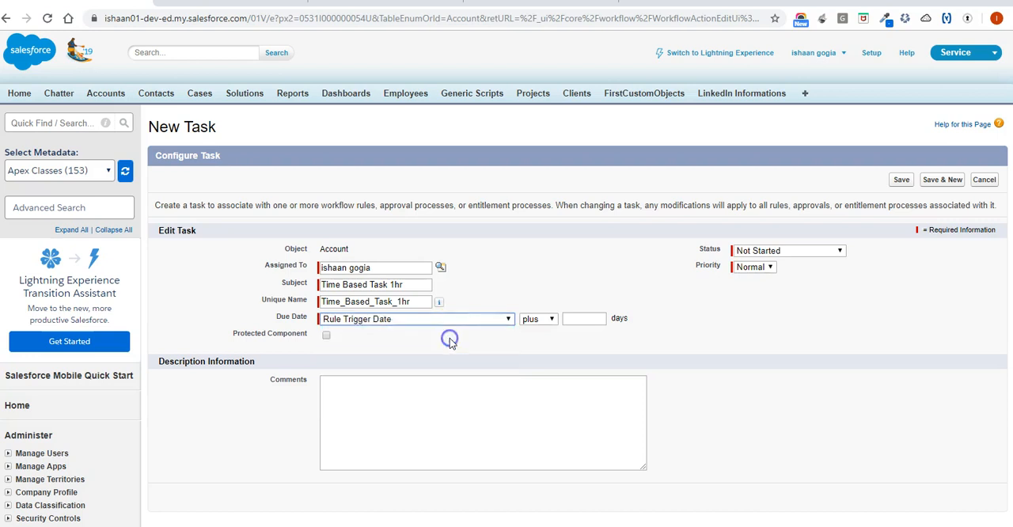
left_click(798, 251)
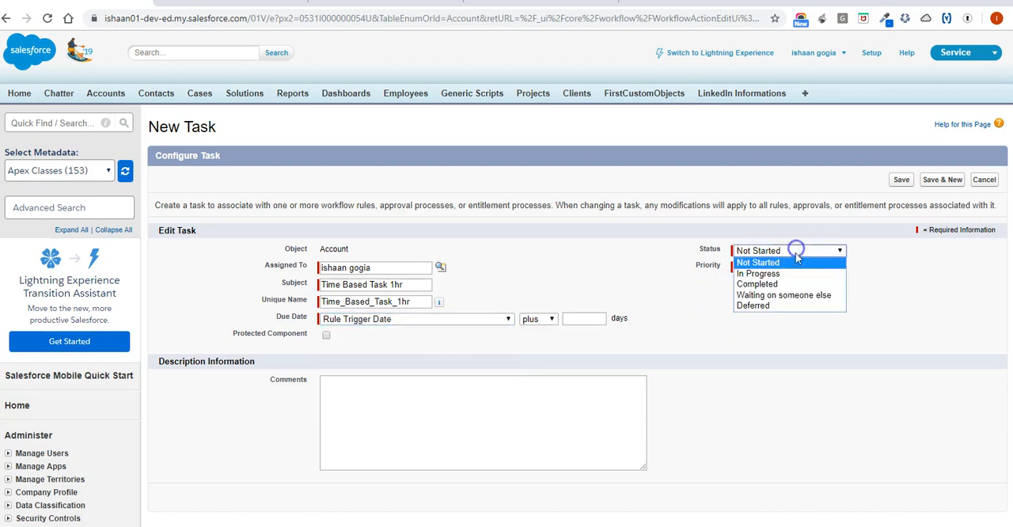
left_click(794, 271)
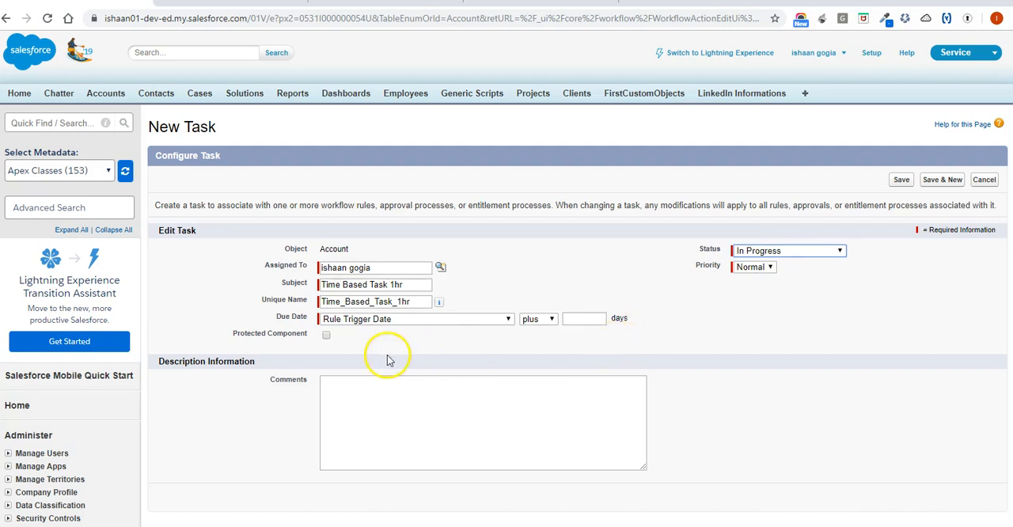
left_click(363, 396)
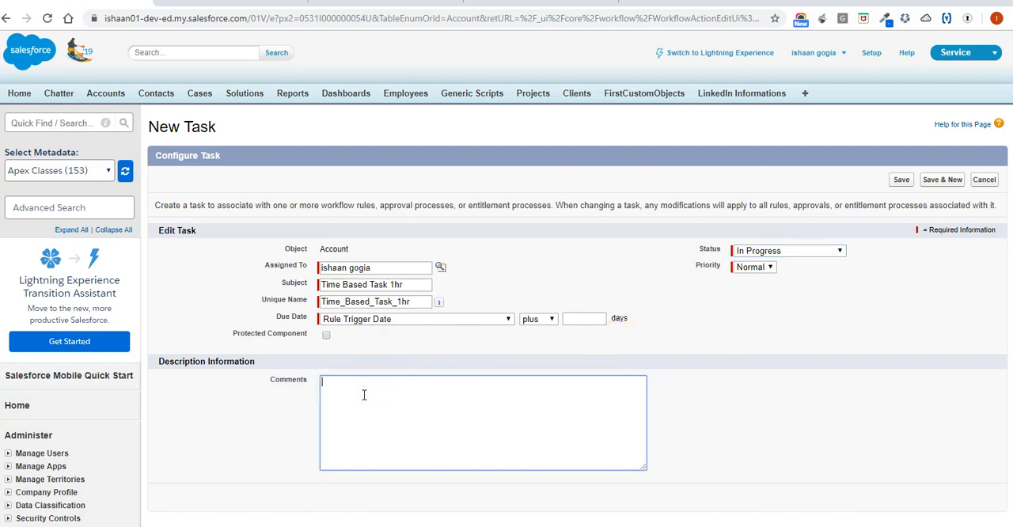
type("Time")
type("orkflow")
left_click(901, 181)
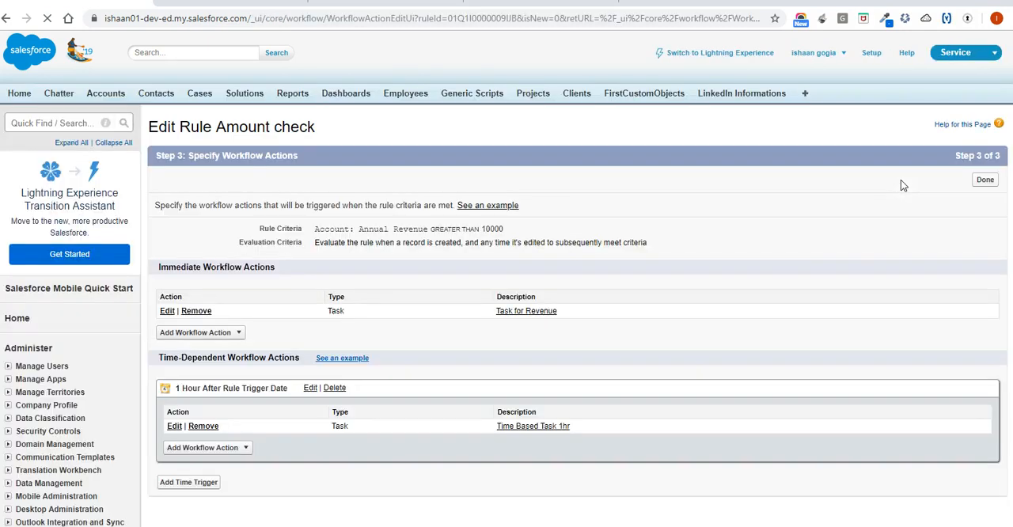
left_click(985, 180)
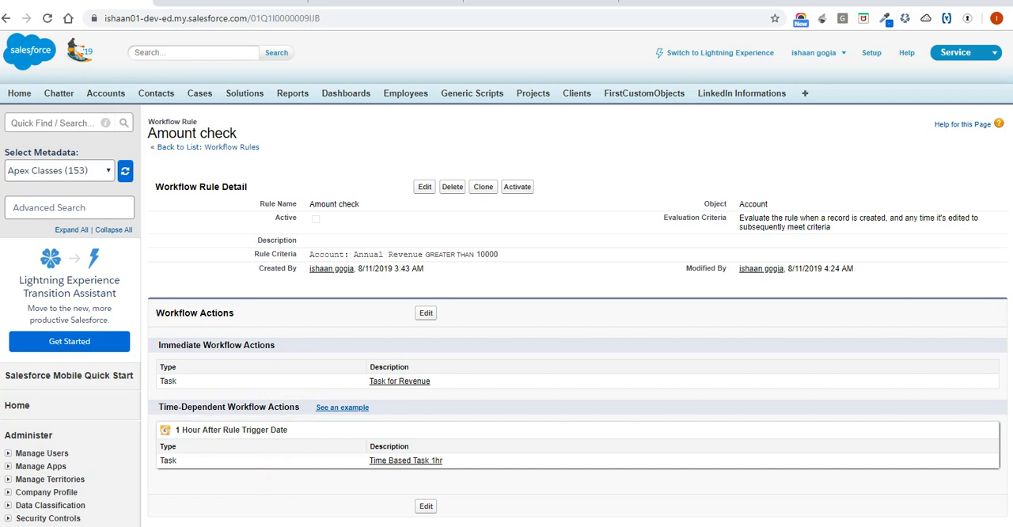
Activate the Amount check rule, choosing the required Default Workflow User in Process Automation Settings and saving.
left_click(517, 188)
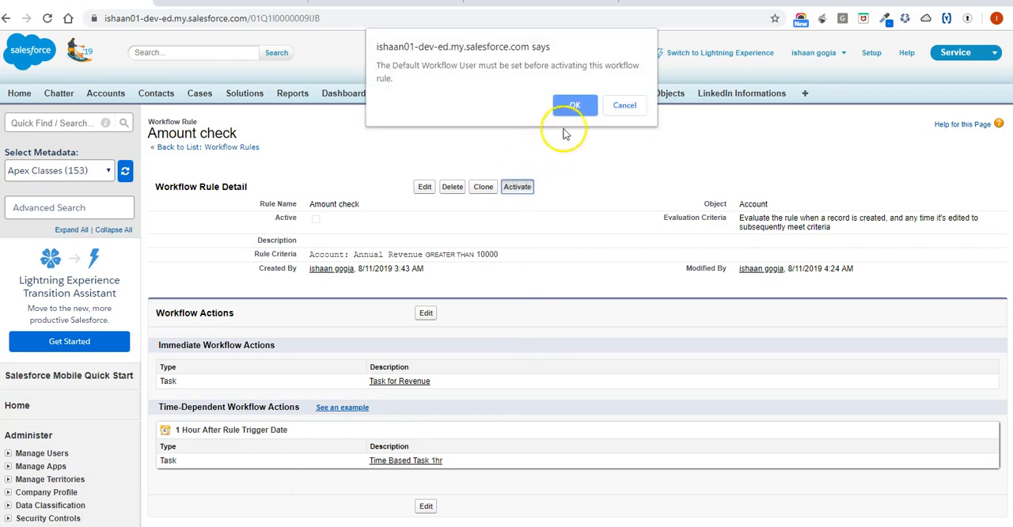
left_click(580, 104)
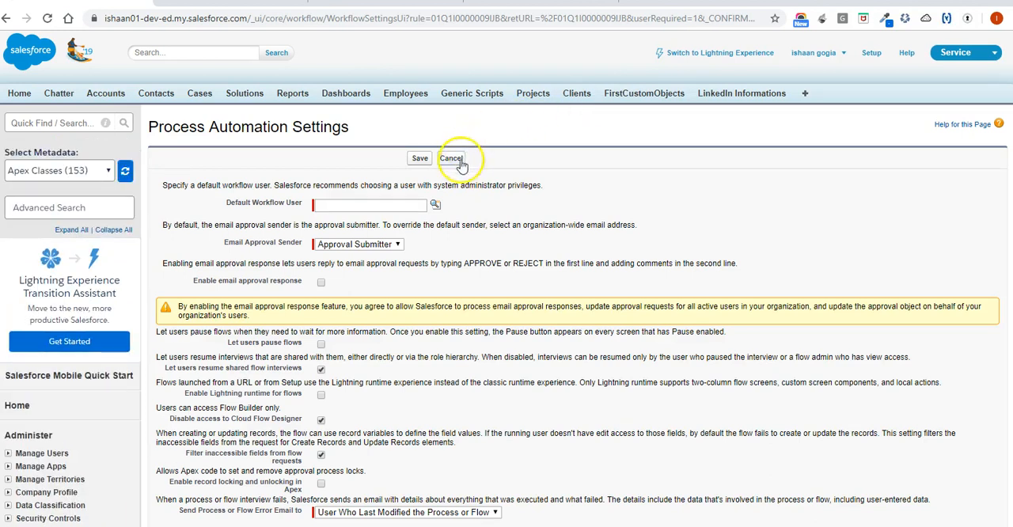
left_click(435, 205)
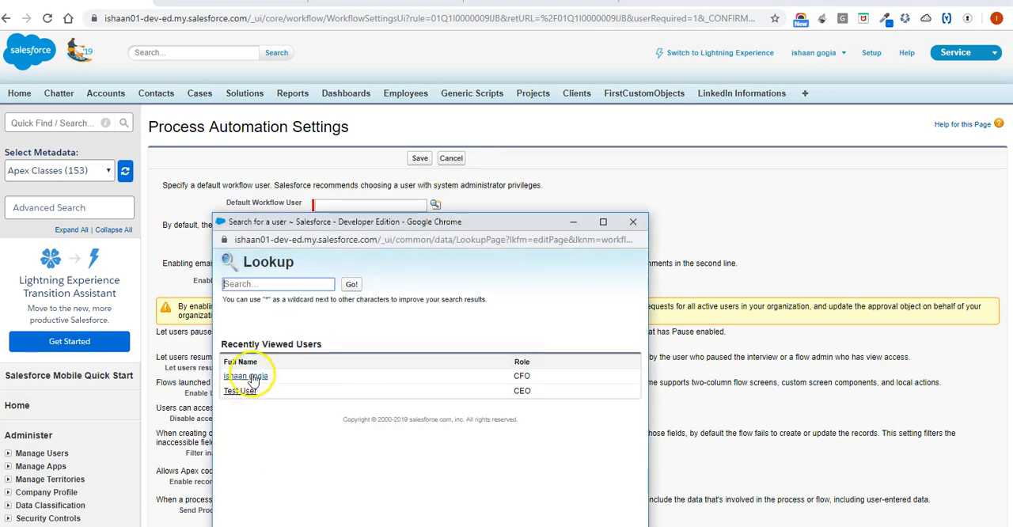
left_click(246, 376)
left_click(420, 158)
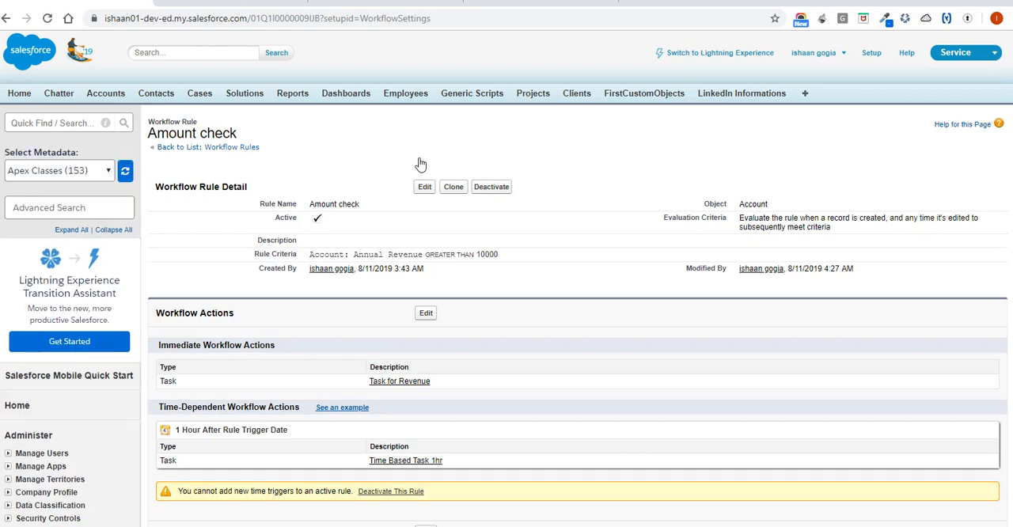
Return to the Edge Communications account, lower its Annual Revenue to 10 and save the record.
scroll(380, 435, "down", 3)
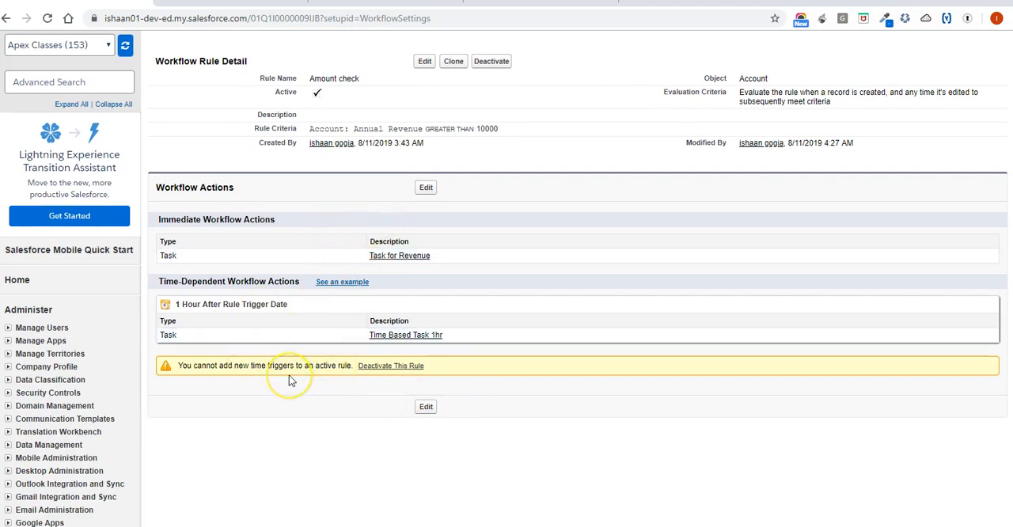
scroll(293, 376, "up", 3)
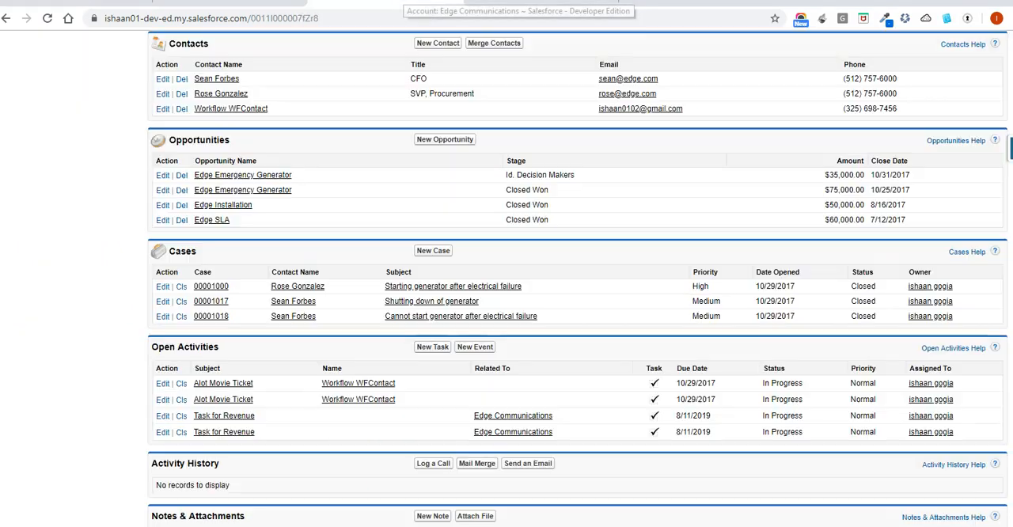
scroll(269, 225, "up", 5)
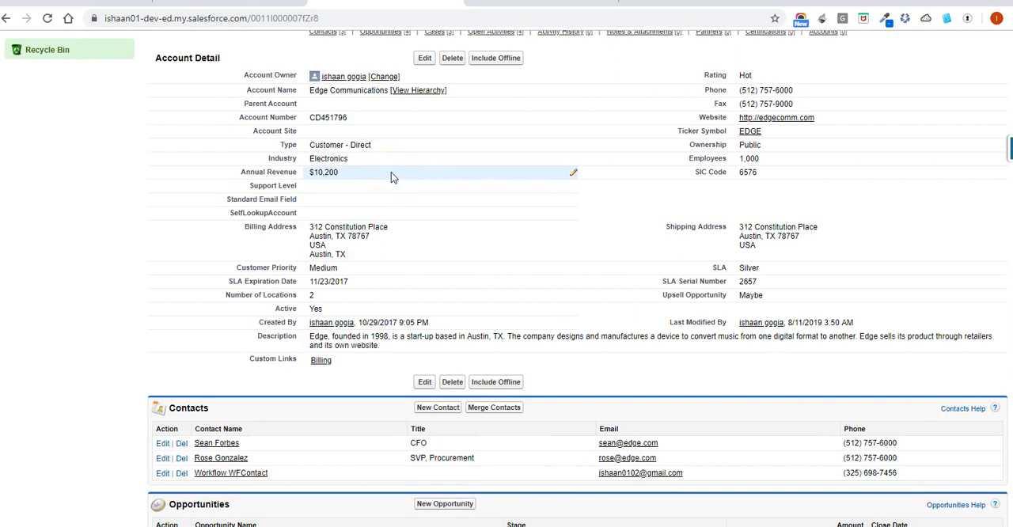
double_click(408, 174)
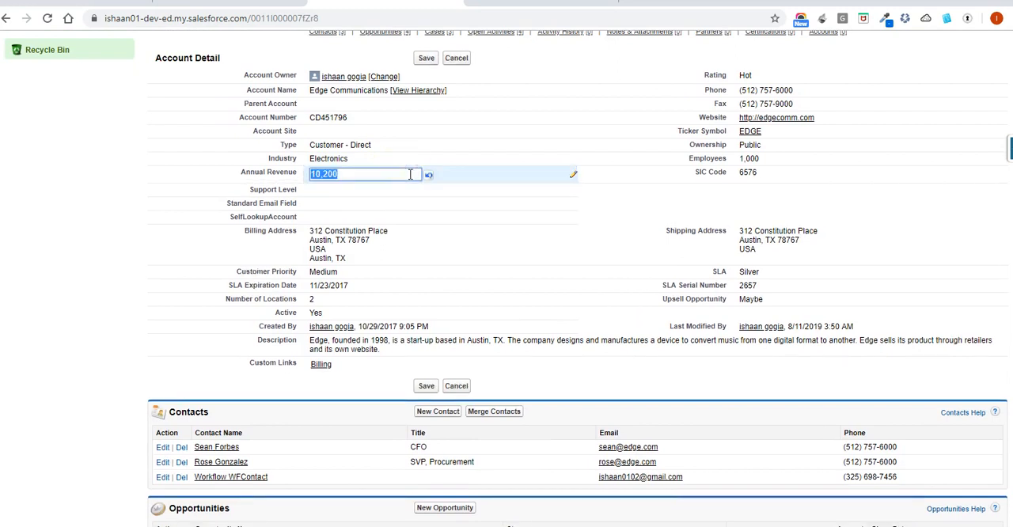
left_click(410, 174)
key("BackSpace")
key("BackSpace")
key("BackSpace")
key("BackSpace")
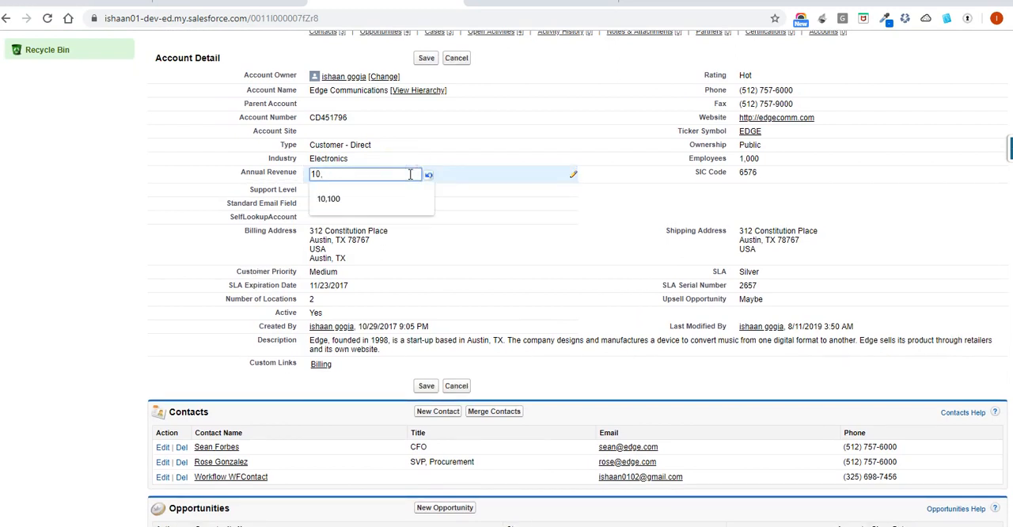
left_click(426, 58)
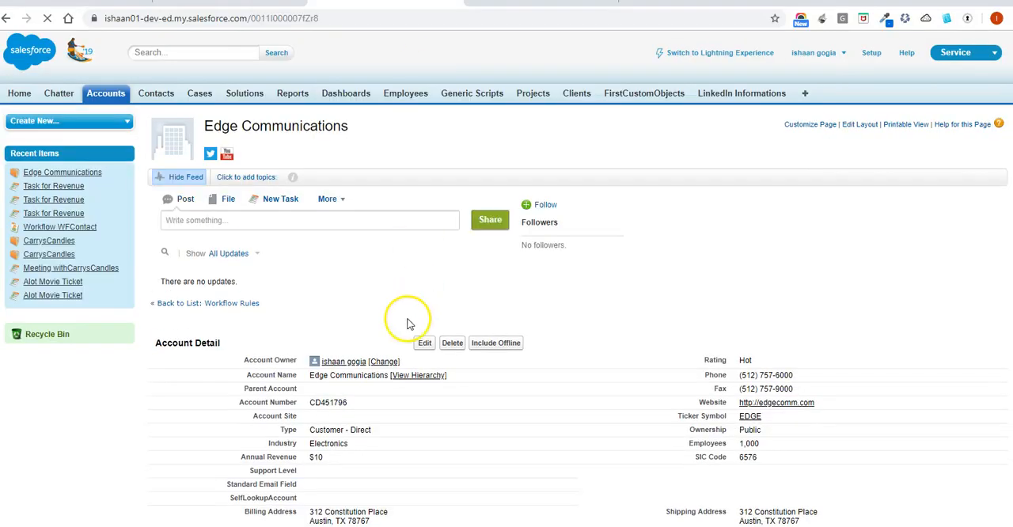
Set Edge Communications' Annual Revenue to 10300 and save the account.
double_click(379, 456)
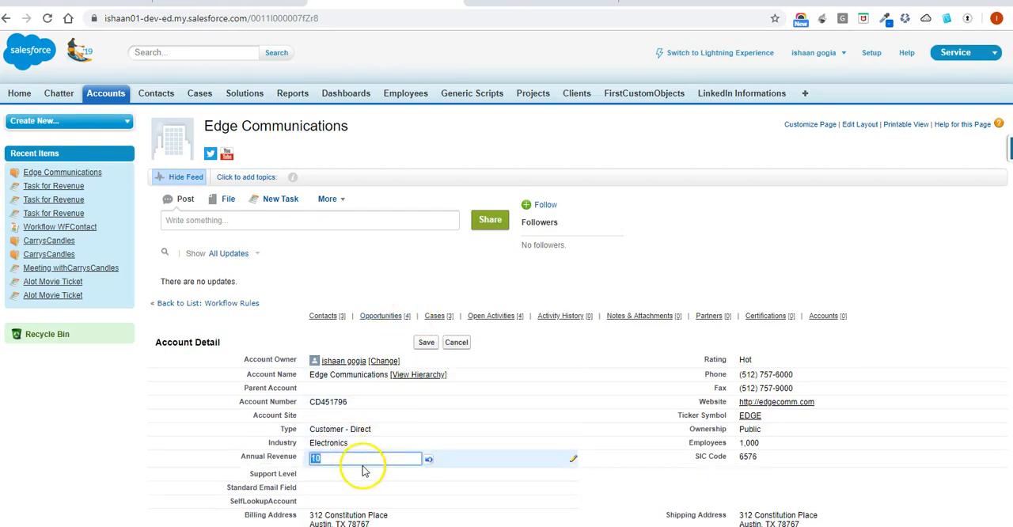
left_click(366, 459)
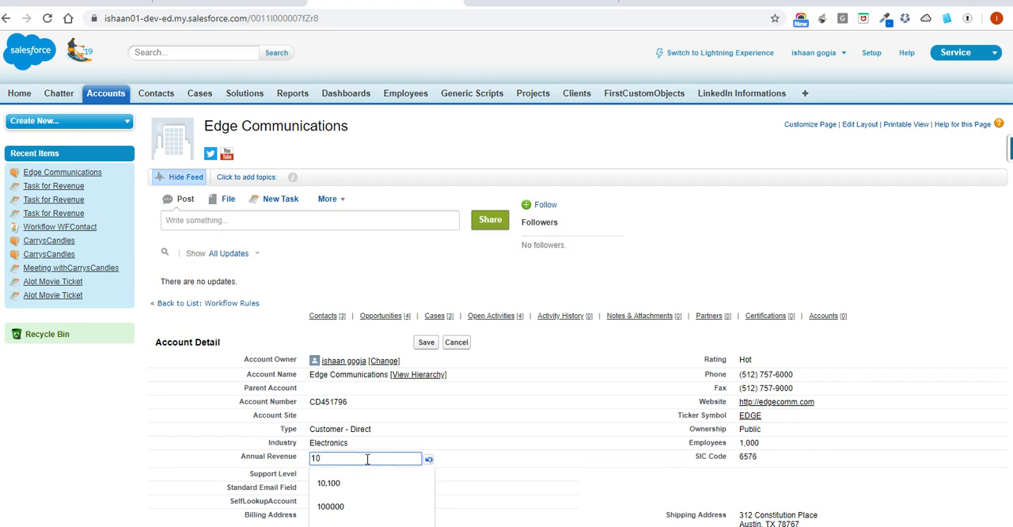
type("300")
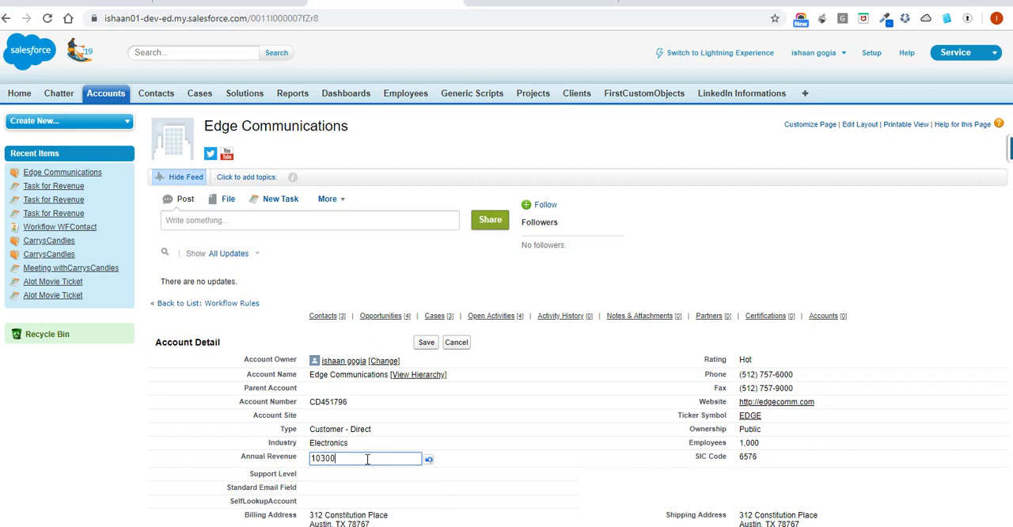
left_click(427, 343)
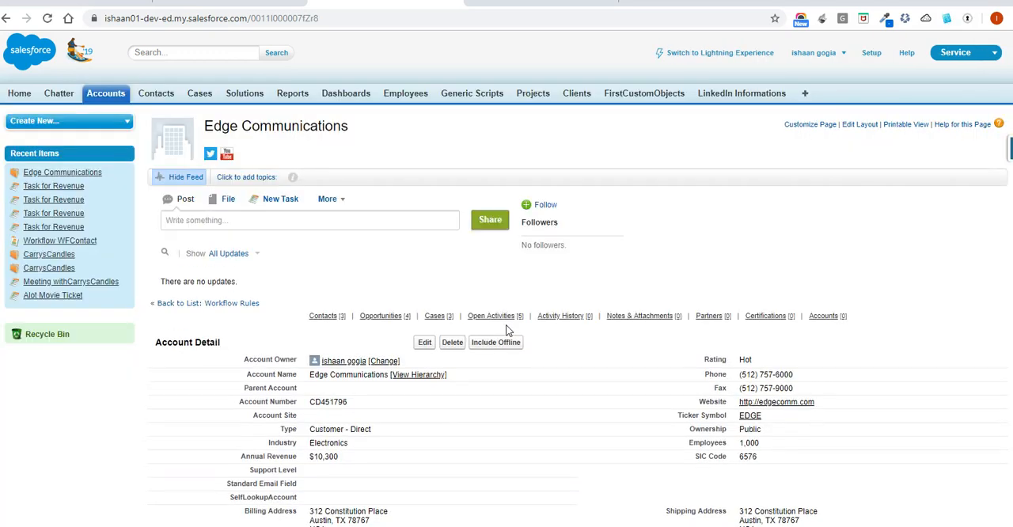
Examine the account's open activities for rule-created tasks, and review the Amount check rule's immediate and time-dependent actions.
scroll(507, 331, "down", 6)
scroll(507, 330, "down", 1)
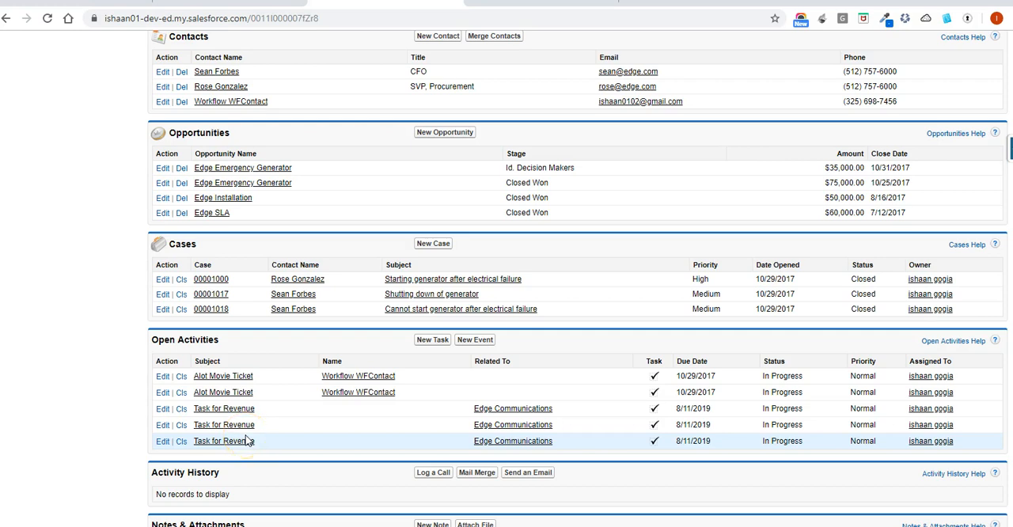
scroll(245, 439, "up", 8)
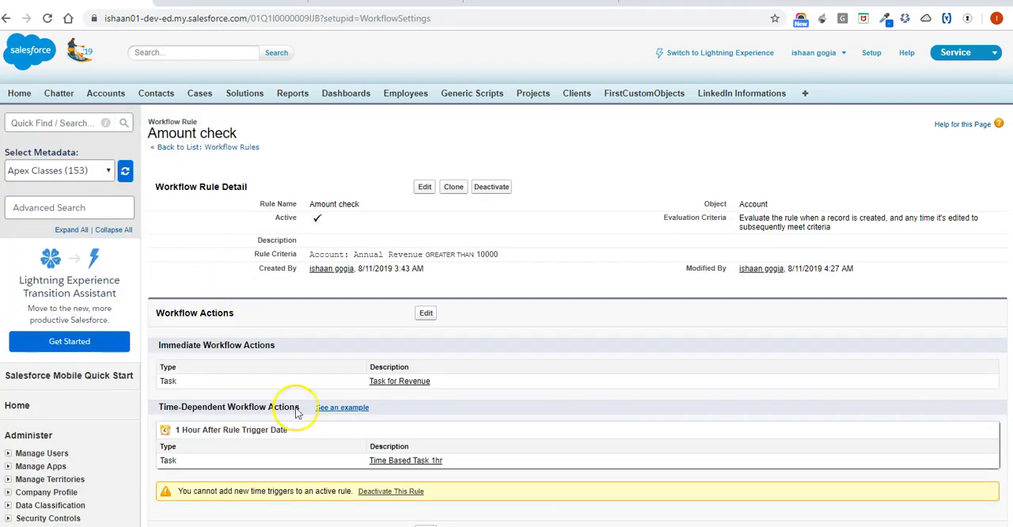
scroll(332, 516, "down", 2)
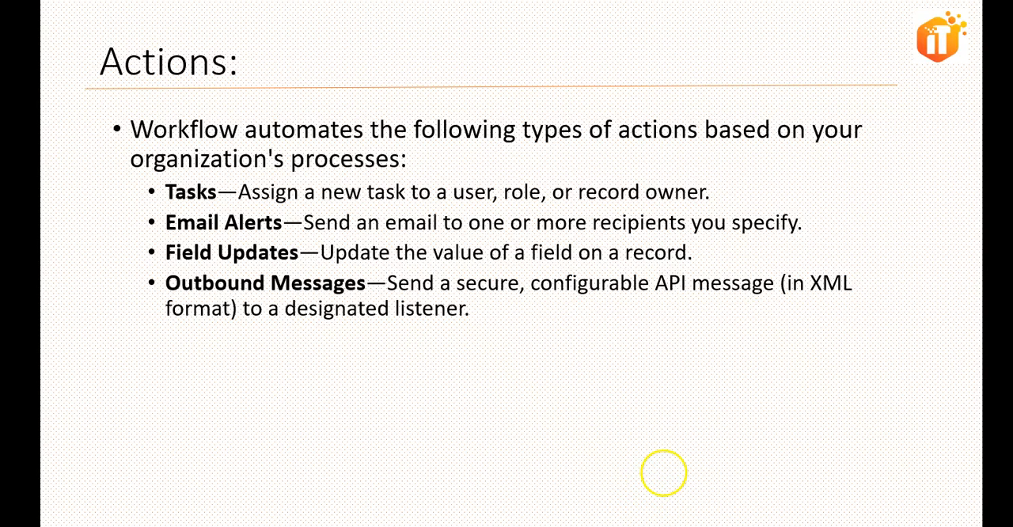
key("Right")
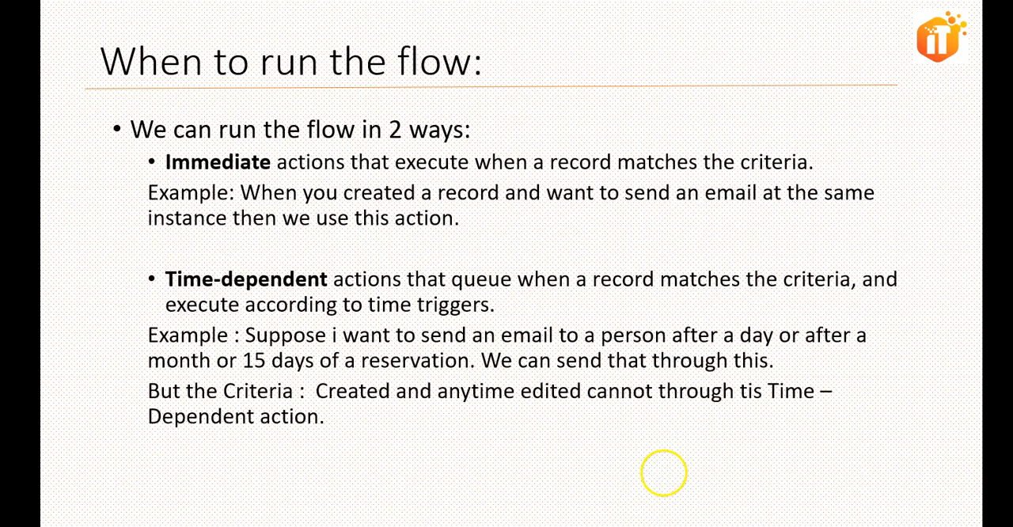